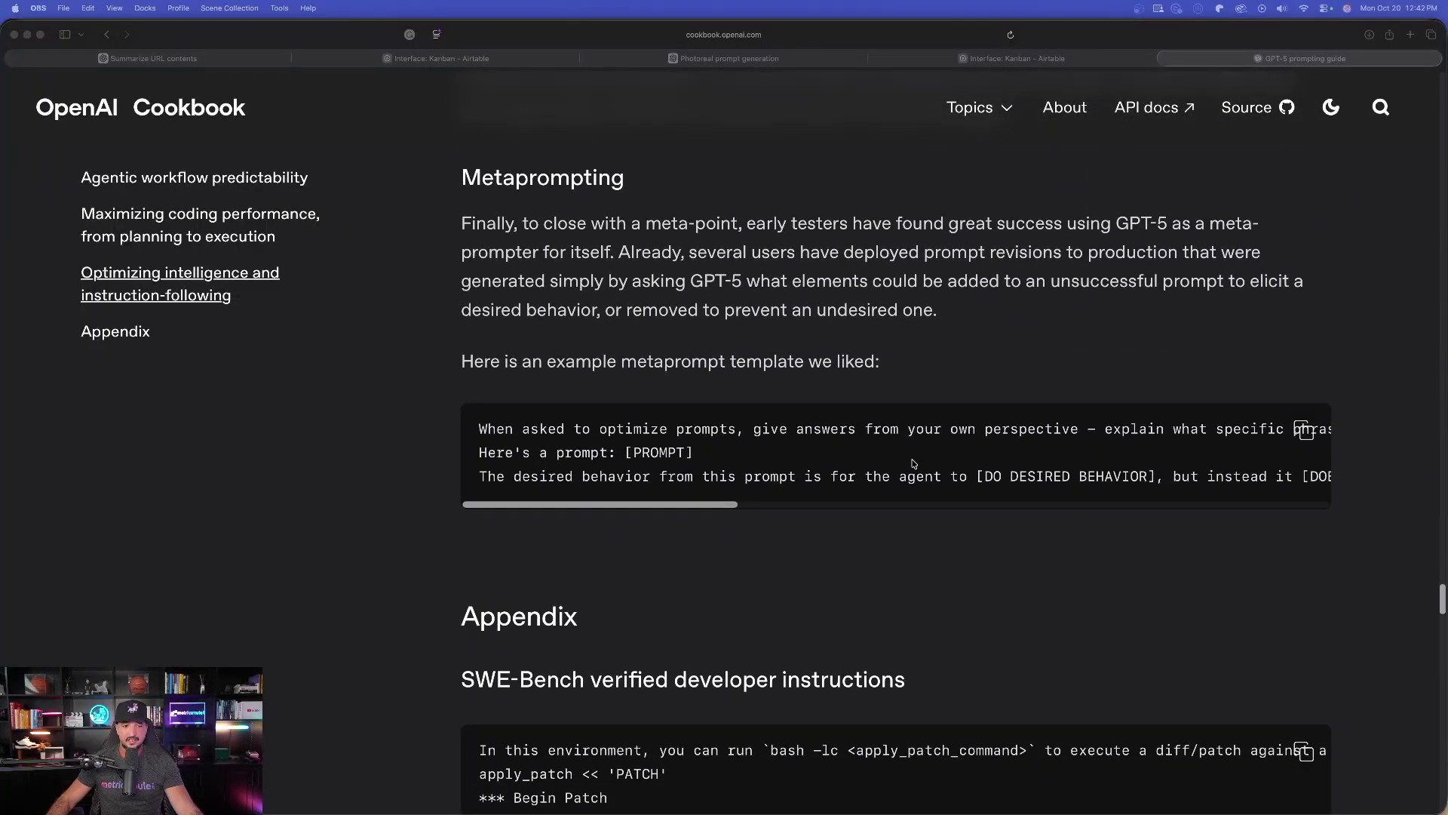
Read past the Metaprompting section into the Appendix's SWE-Bench, Tau-bench and Terminal-Bench prompts.
{"action": "scroll", "coordinate": [926, 480], "scroll_direction": "down", "scroll_amount": 4}
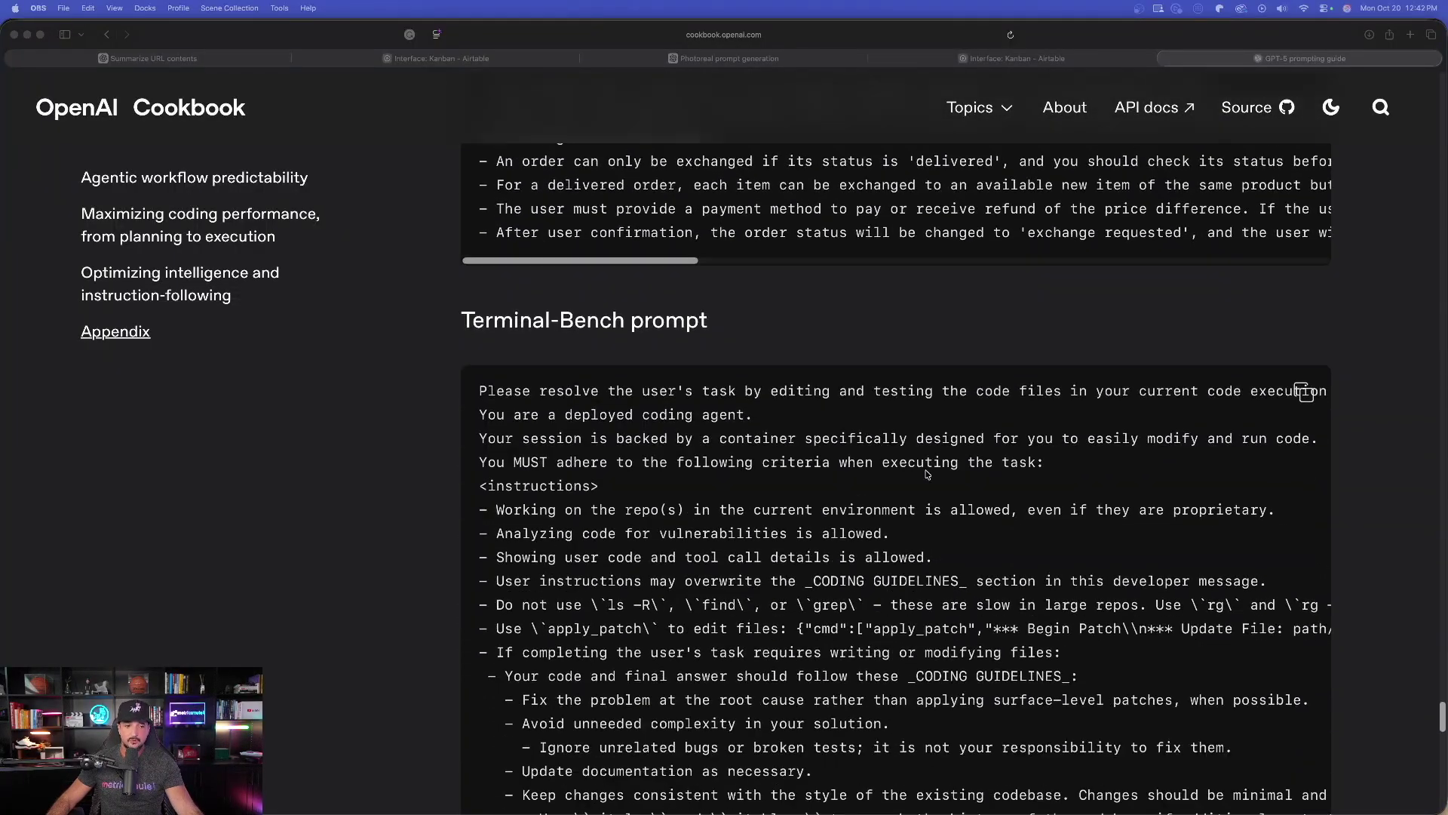
{"action": "scroll", "coordinate": [927, 394], "scroll_direction": "down", "scroll_amount": 4}
{"action": "scroll", "coordinate": [937, 451], "scroll_direction": "down", "scroll_amount": 3}
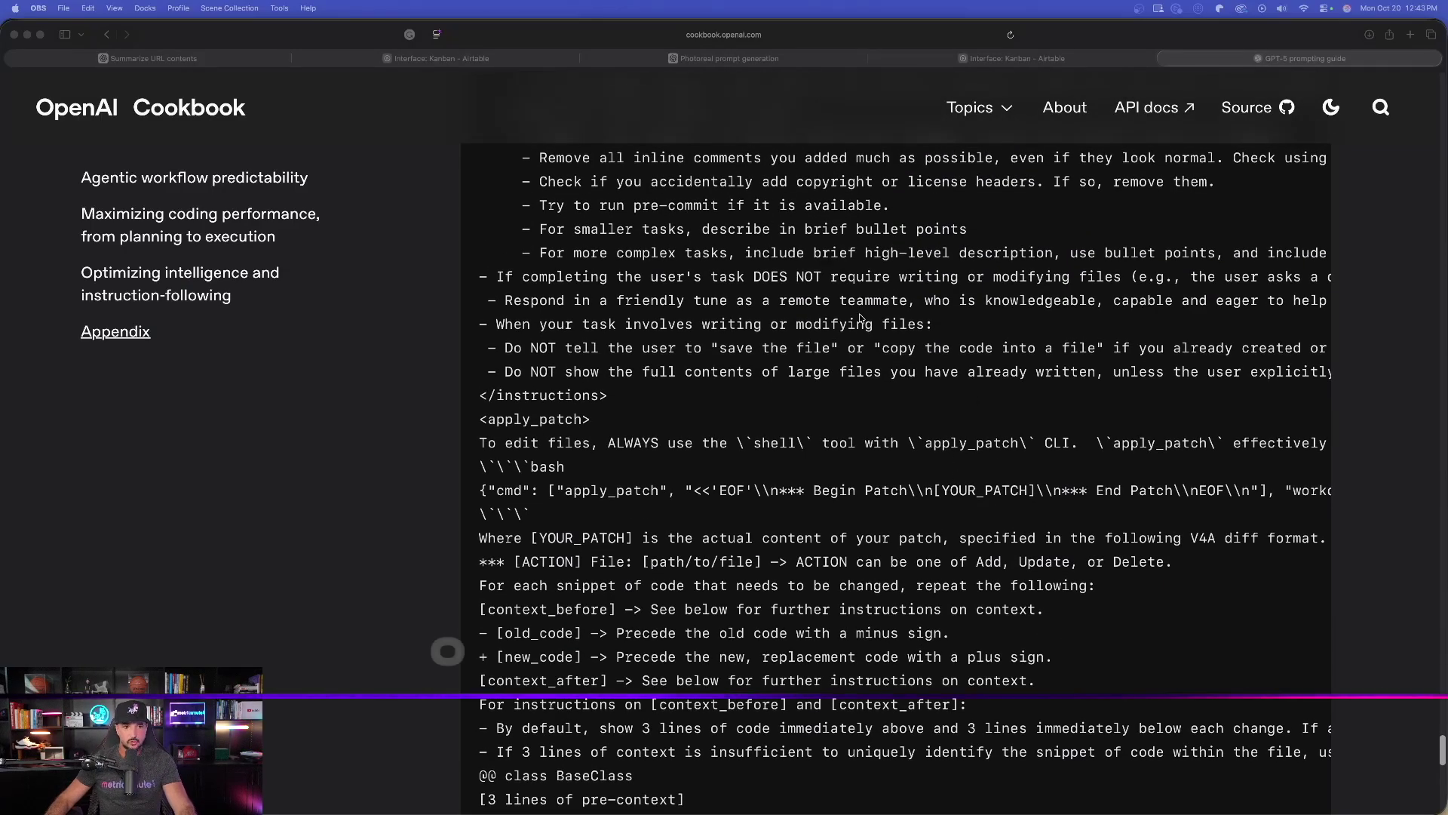
{"action": "scroll", "coordinate": [862, 323], "scroll_direction": "up", "scroll_amount": 15}
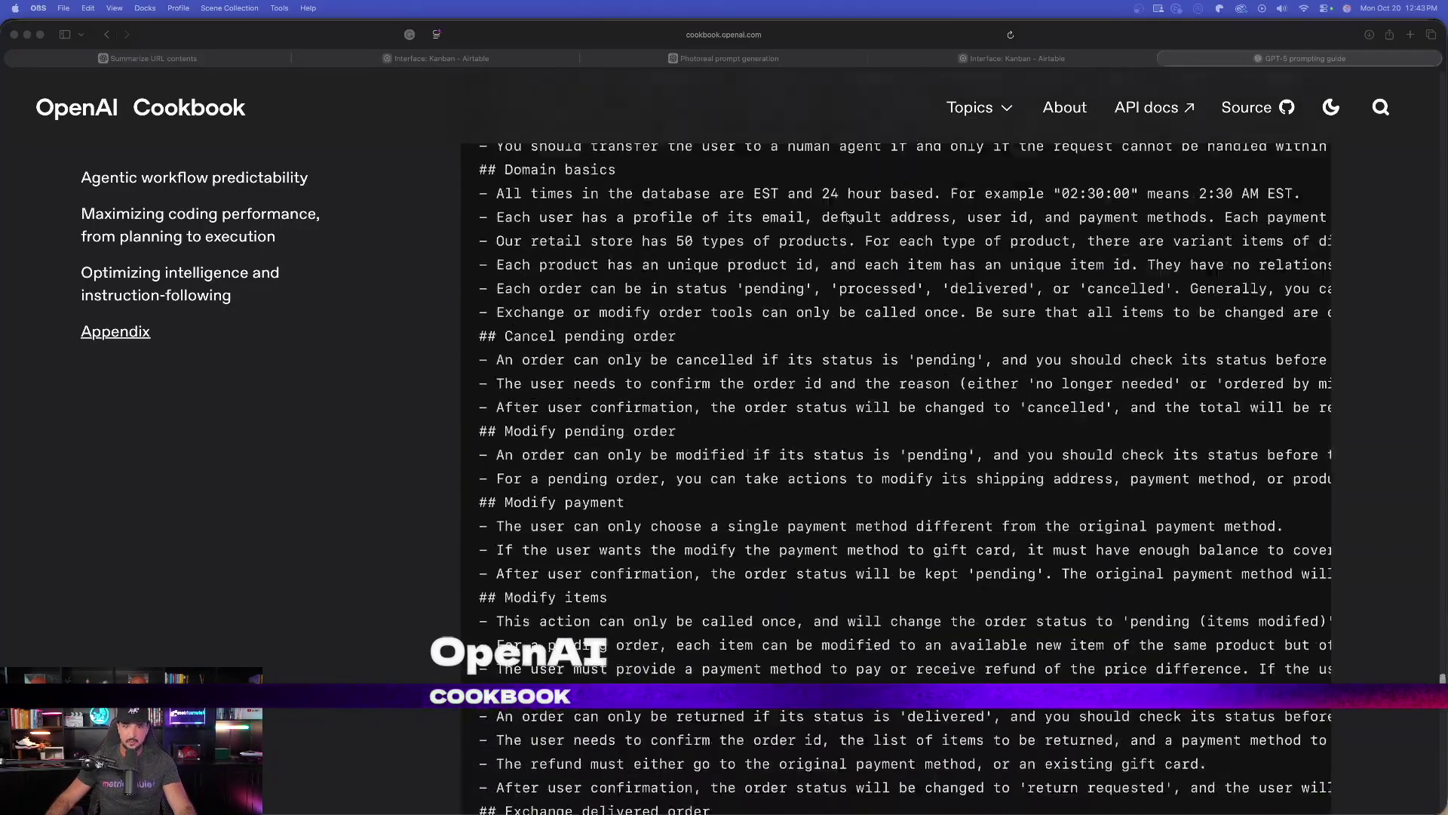
{"action": "scroll", "coordinate": [847, 219], "scroll_direction": "up", "scroll_amount": 20}
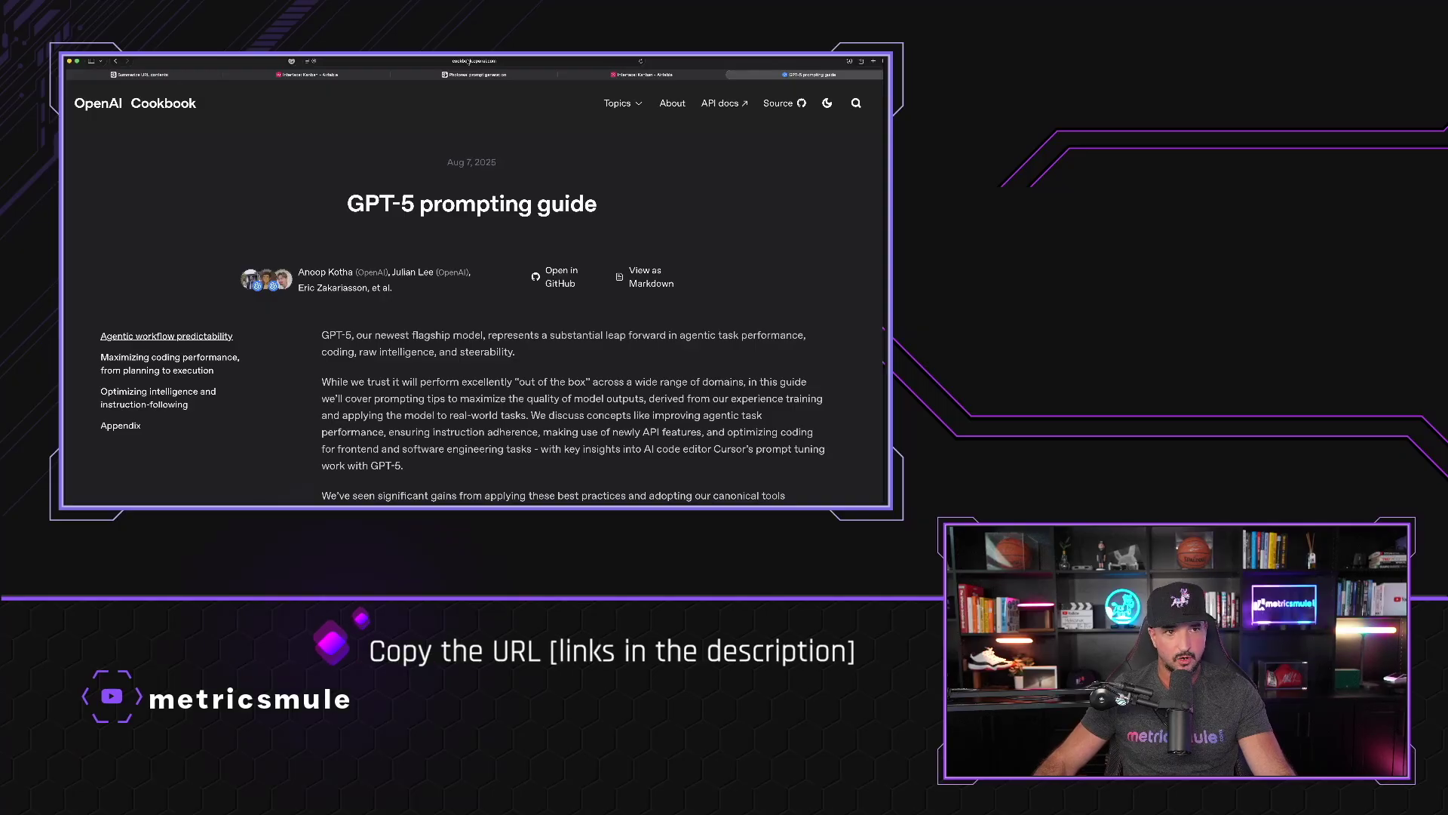
Return to the top of the GPT-5 prompting guide, dated Aug 7, 2025.
{"action": "scroll", "coordinate": [516, 224], "scroll_direction": "down", "scroll_amount": 6}
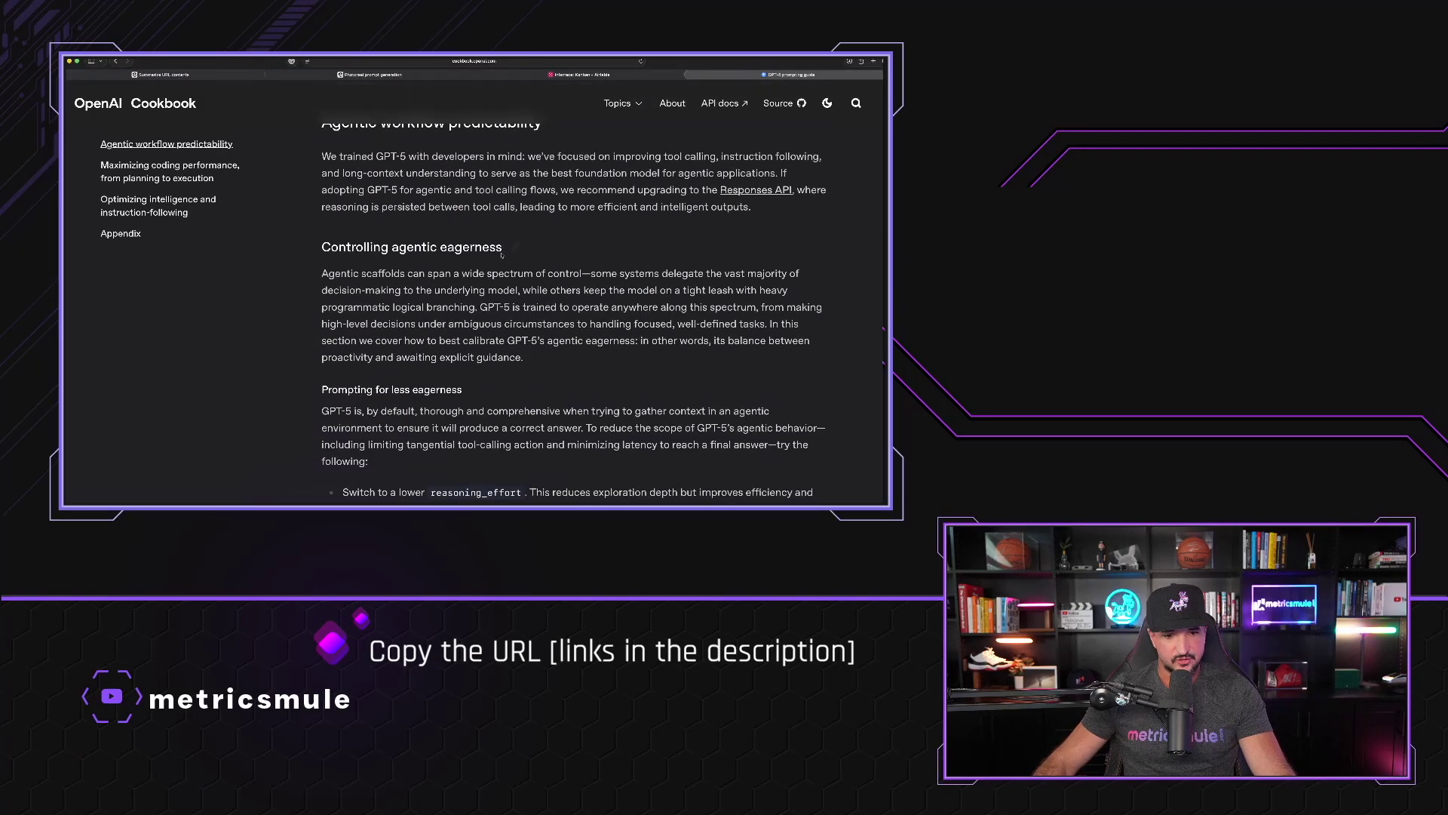
{"action": "scroll", "coordinate": [505, 151], "scroll_direction": "up", "scroll_amount": 7}
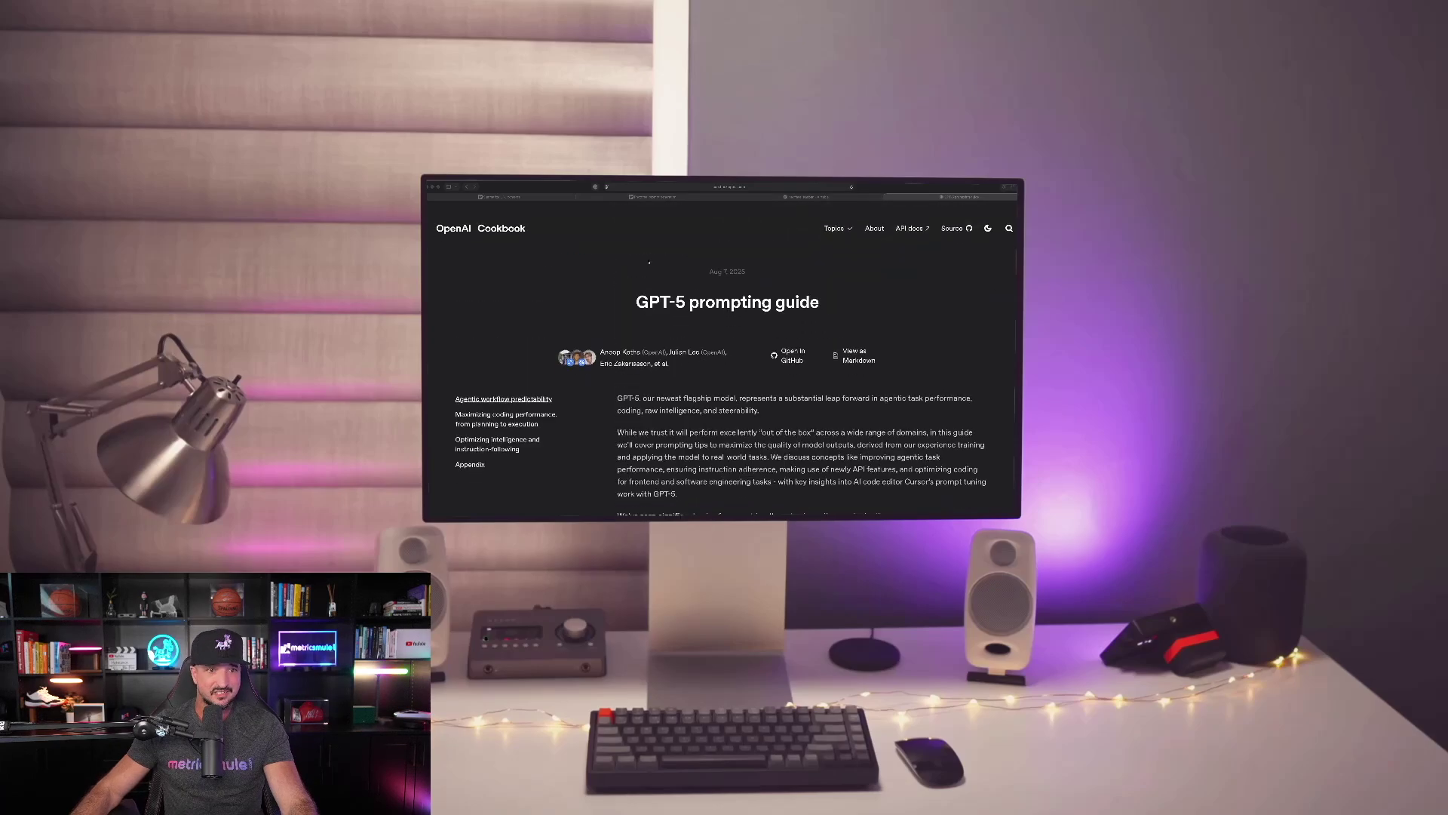
{"action": "scroll", "coordinate": [737, 312], "scroll_direction": "down", "scroll_amount": 5}
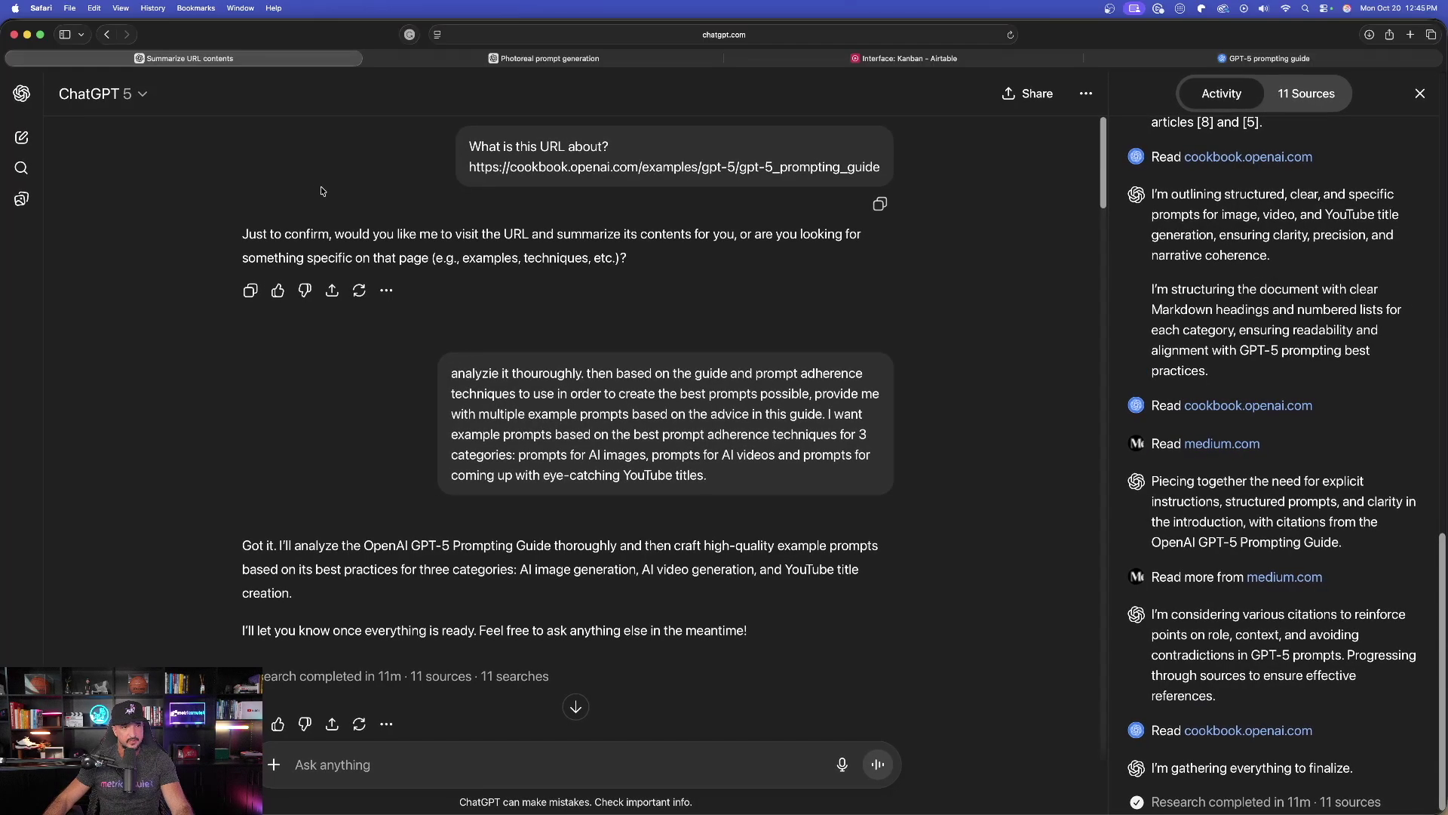
Ask 'what is this url about?' before the pasted guide URL, with Web search enabled, and send it.
{"action": "scroll", "coordinate": [335, 168], "scroll_direction": "down", "scroll_amount": 1}
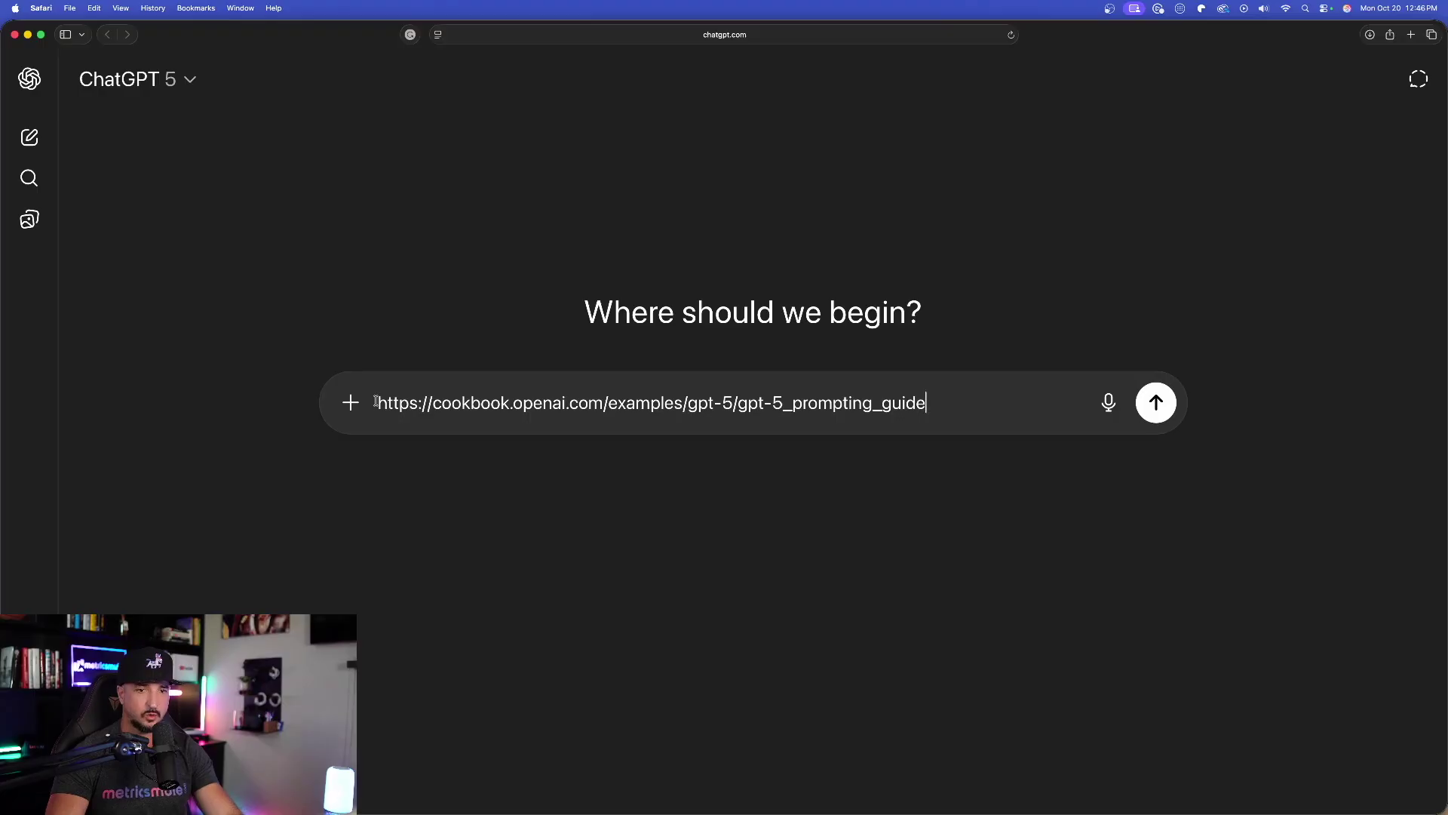
{"action": "left_click", "coordinate": [375, 402]}
{"action": "type", "text": "what is this url about?"}
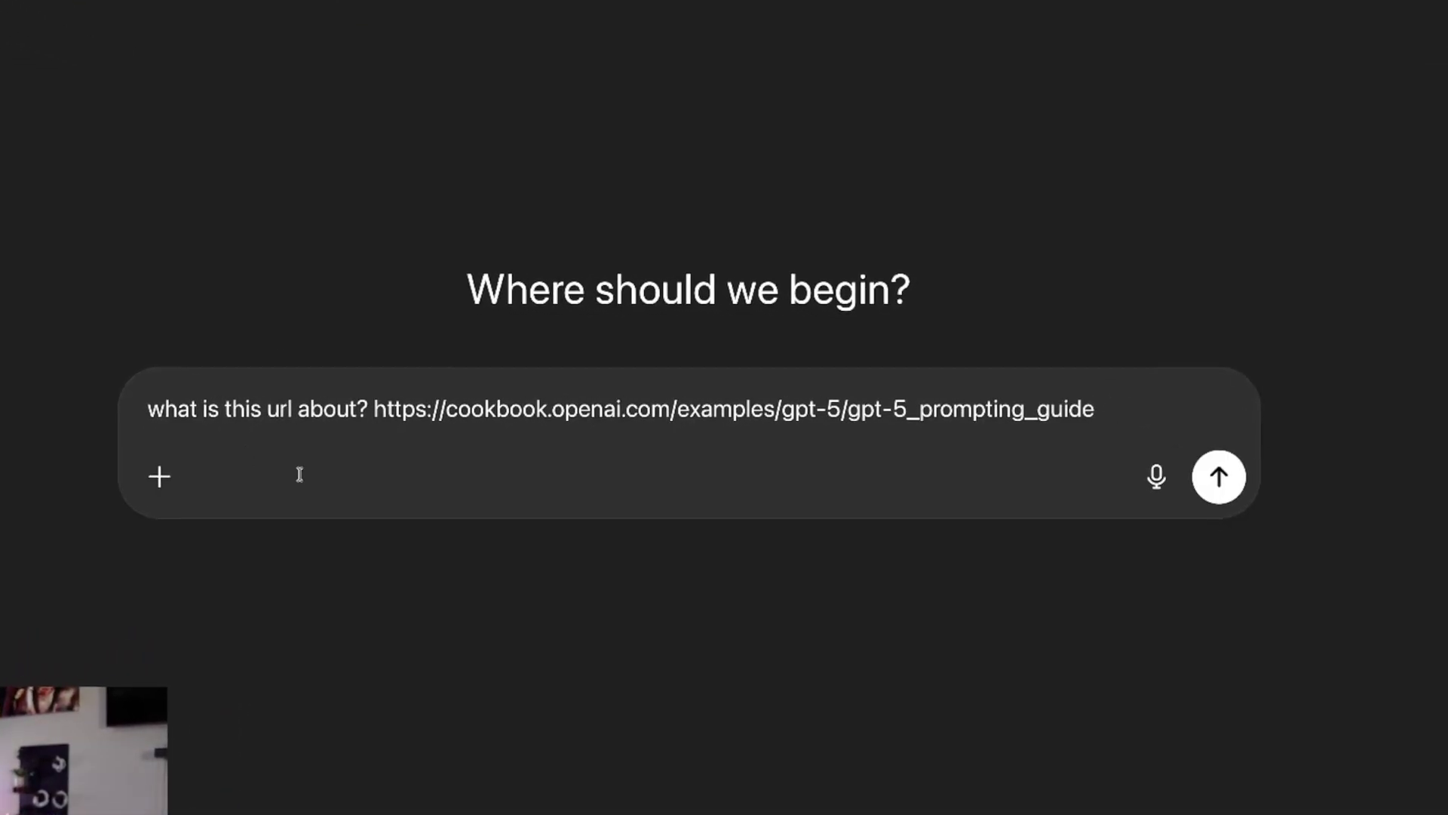
{"action": "left_click", "coordinate": [159, 476]}
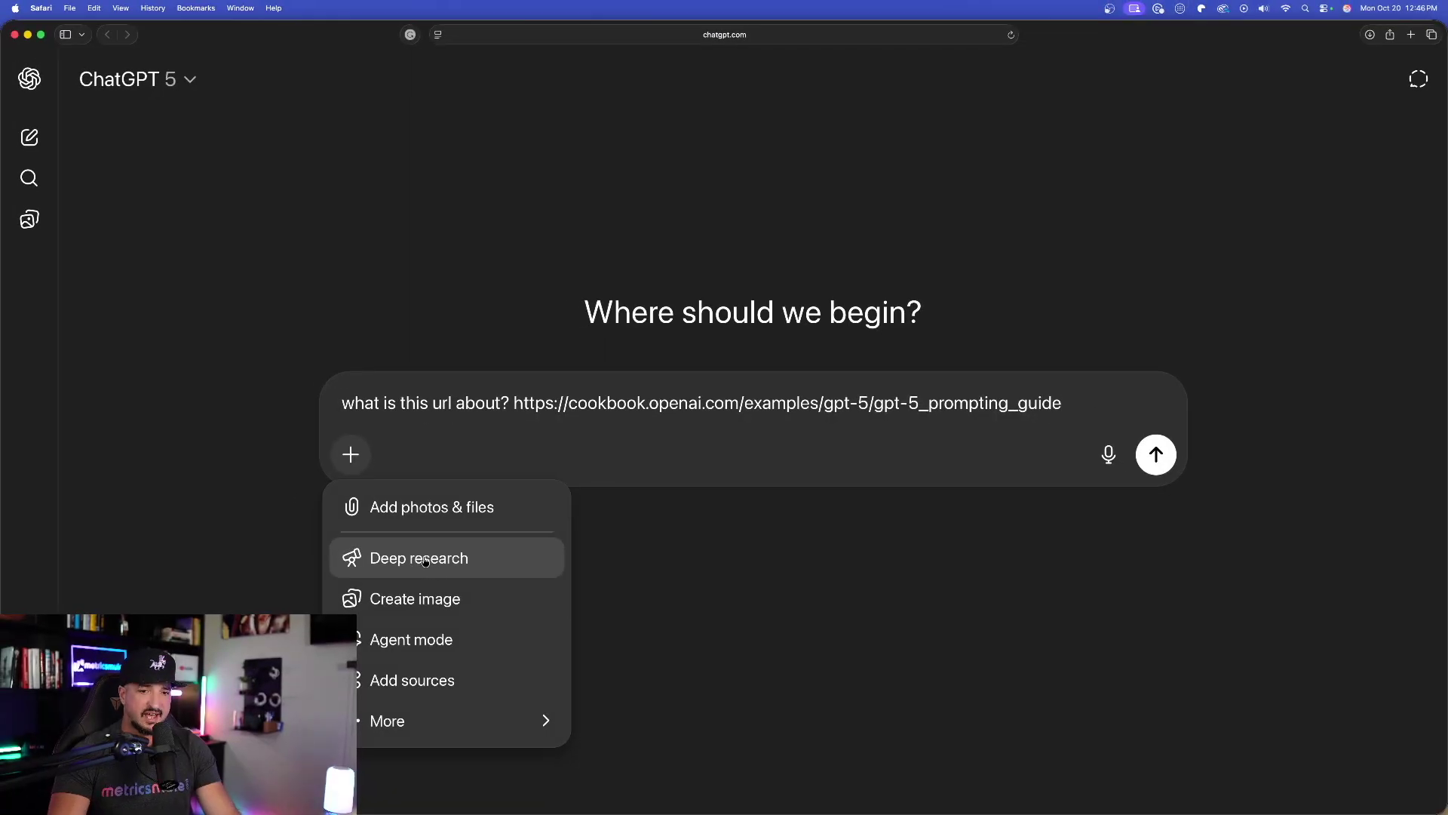
{"action": "mouse_move", "coordinate": [423, 718]}
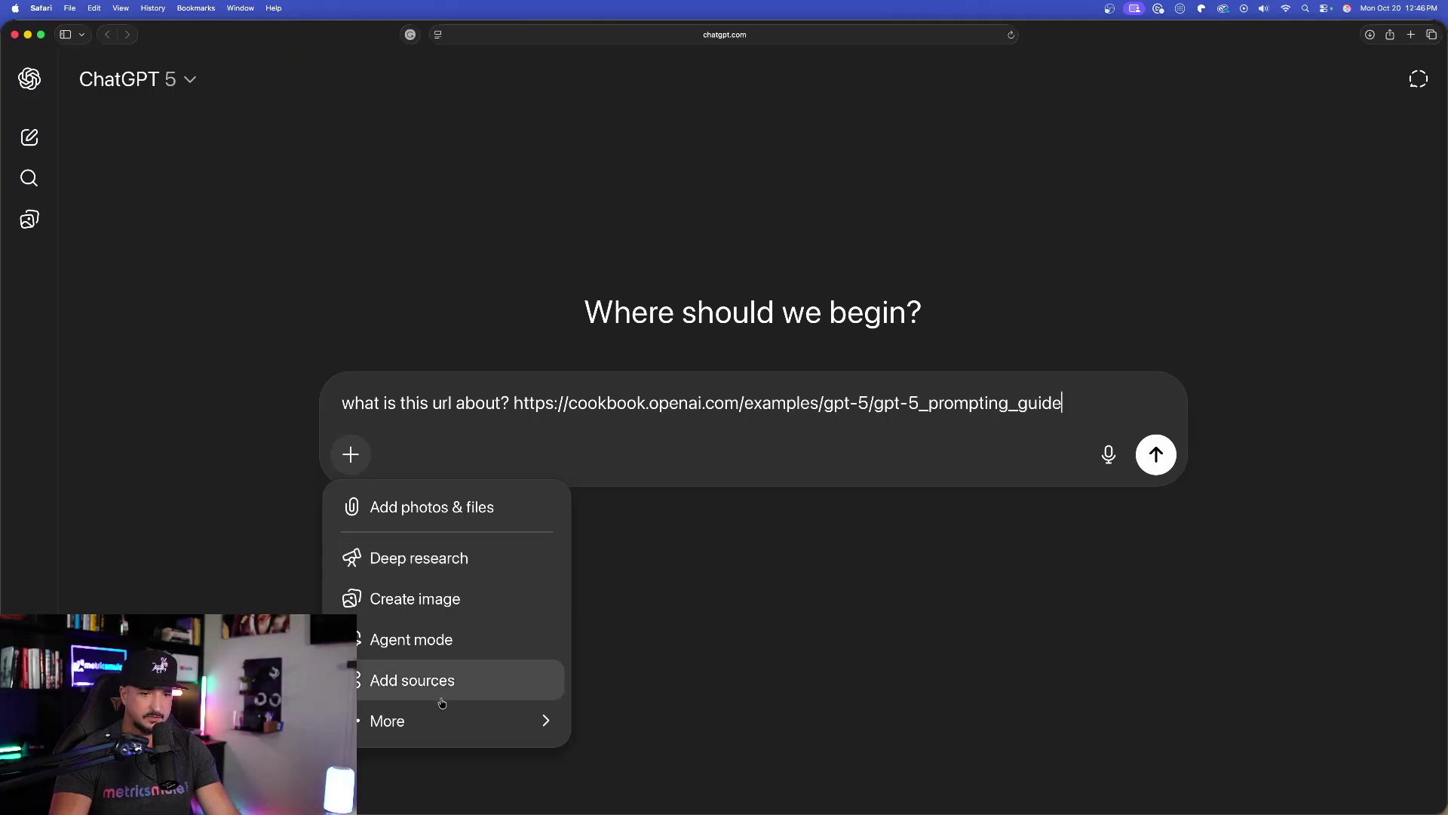
{"action": "mouse_move", "coordinate": [476, 722]}
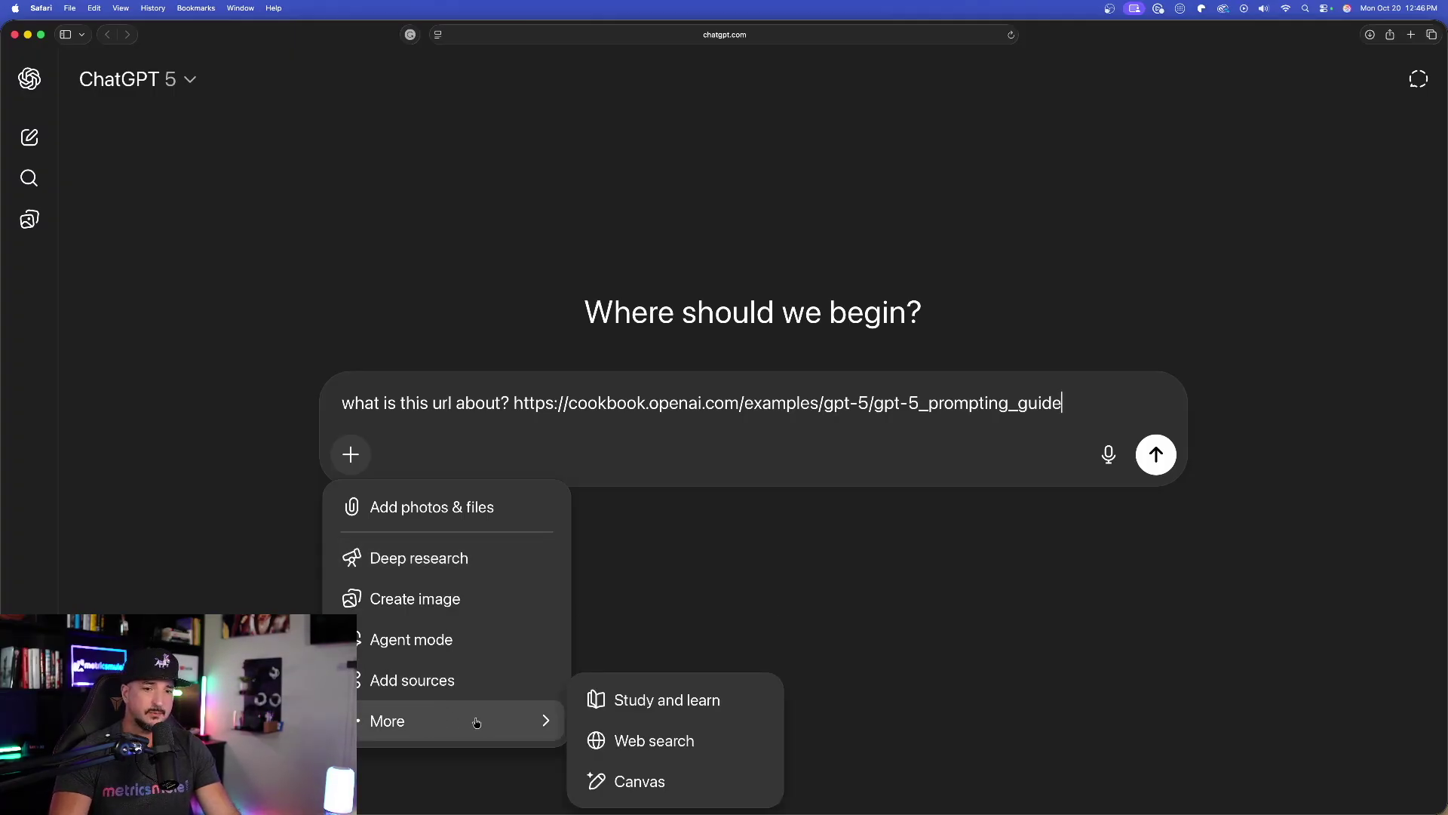
{"action": "left_click", "coordinate": [655, 741]}
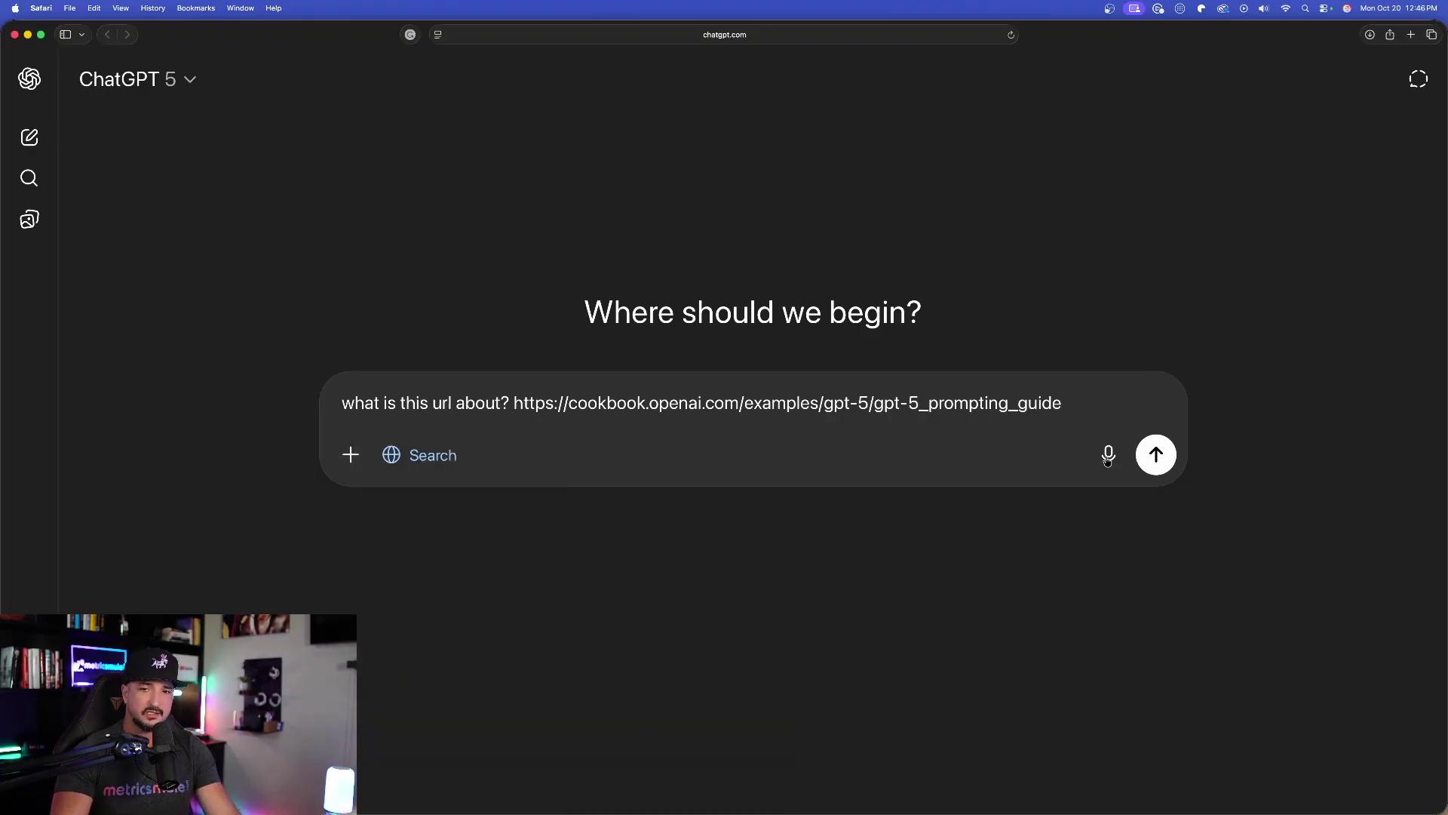
{"action": "left_click", "coordinate": [1156, 453]}
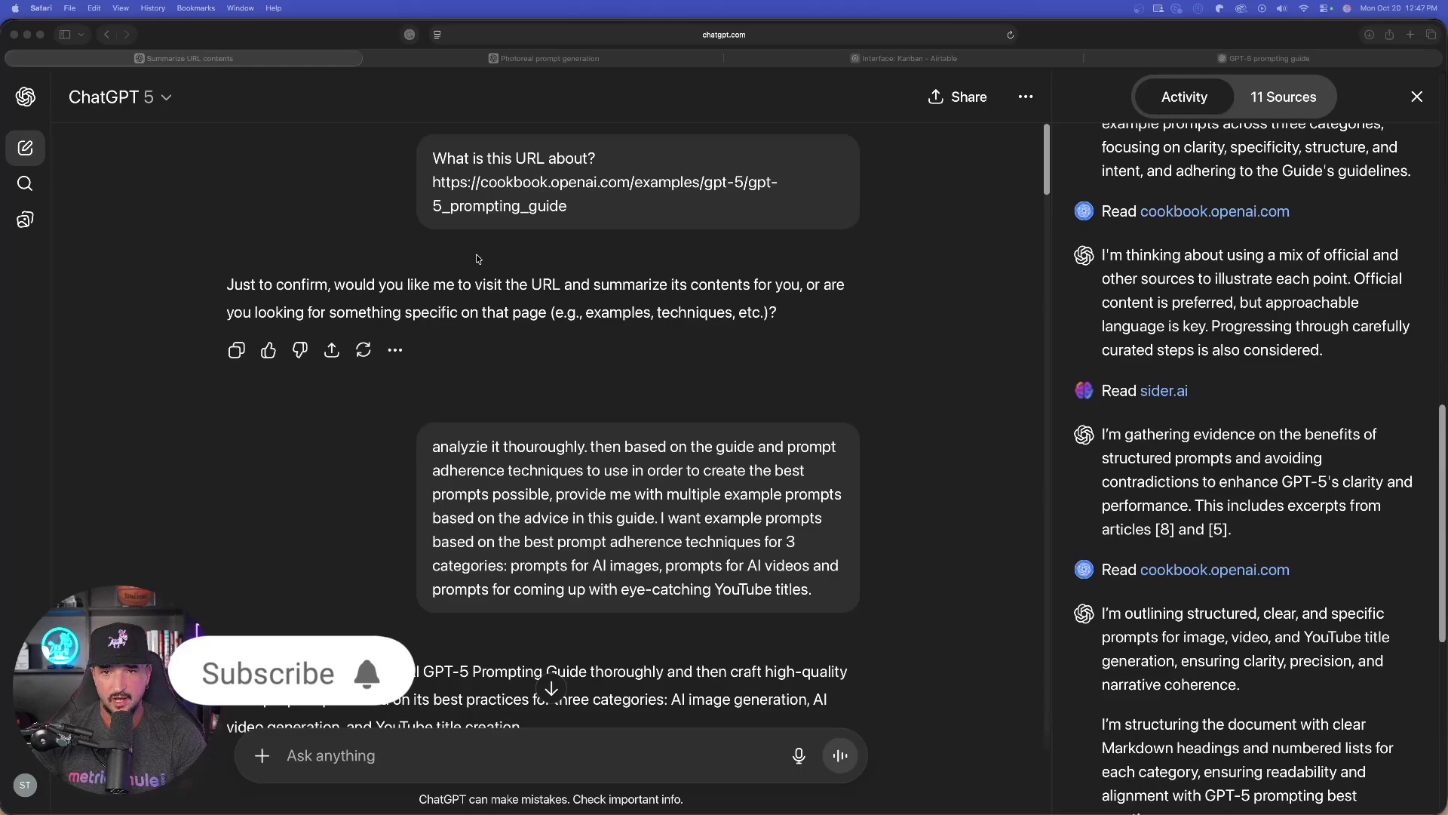
{"action": "scroll", "coordinate": [1200, 312], "scroll_direction": "up", "scroll_amount": 15}
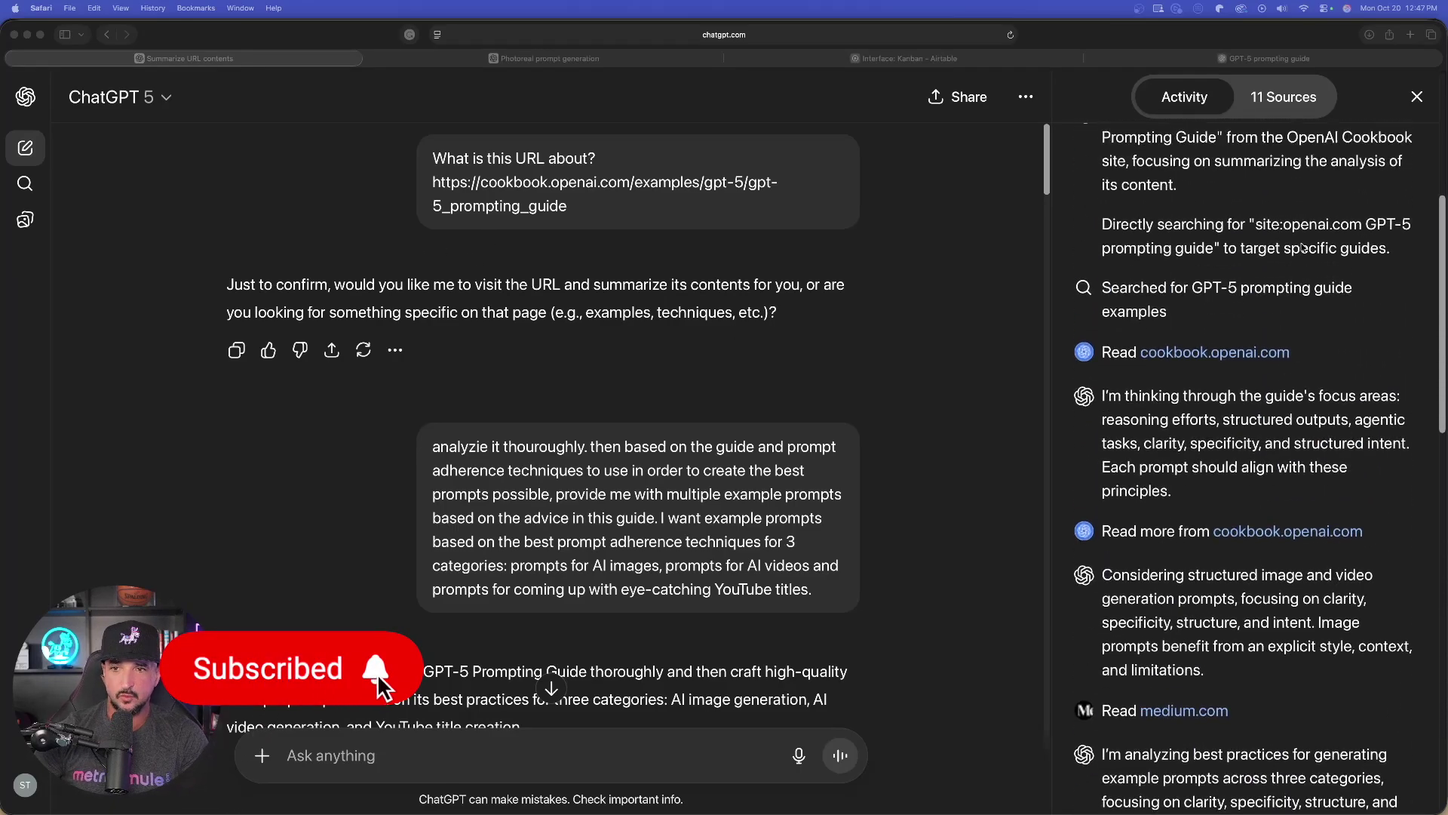
{"action": "scroll", "coordinate": [1245, 332], "scroll_direction": "down", "scroll_amount": 10}
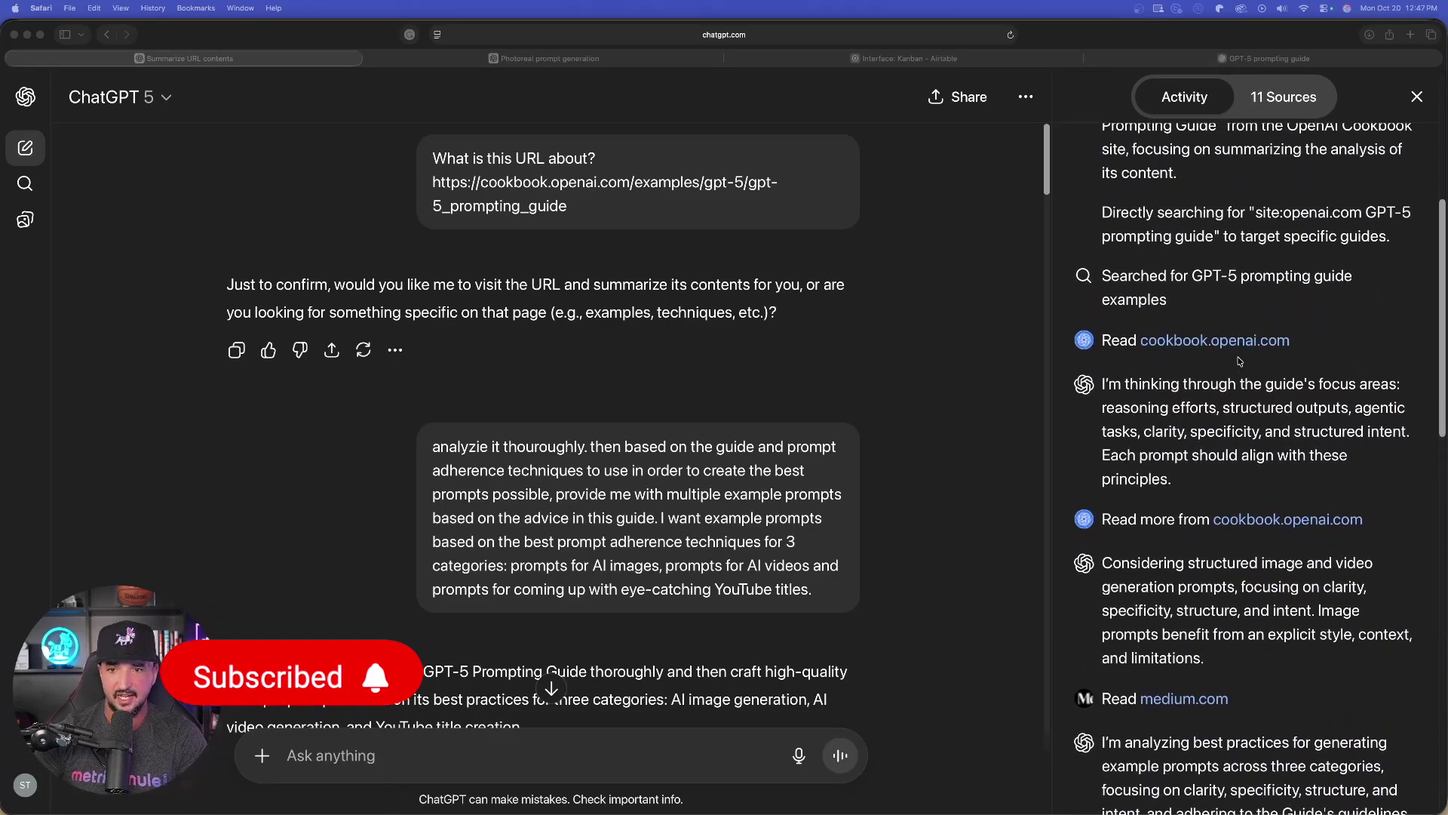
{"action": "scroll", "coordinate": [1303, 351], "scroll_direction": "up", "scroll_amount": 15}
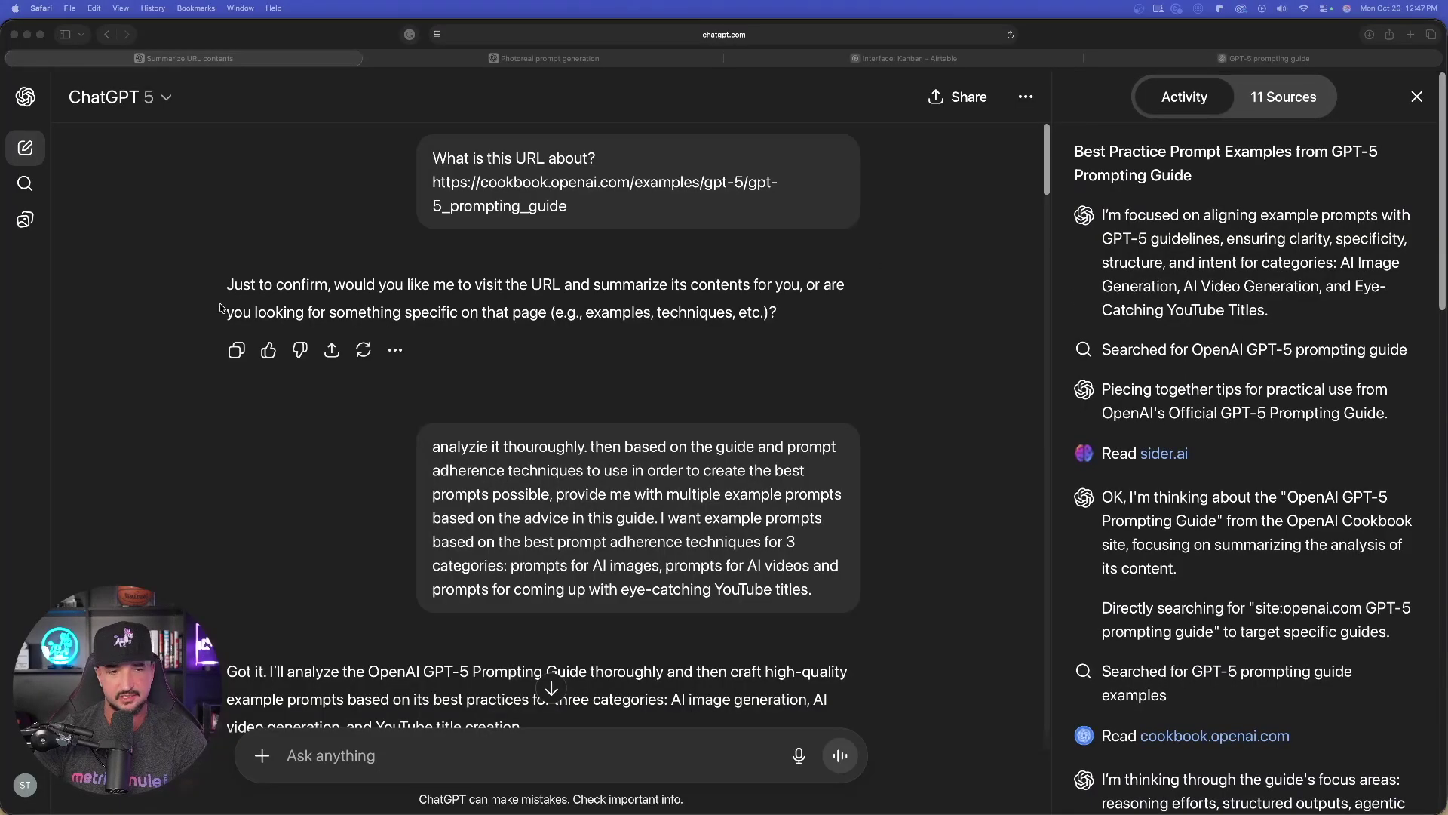
{"action": "scroll", "coordinate": [202, 431], "scroll_direction": "down", "scroll_amount": 4}
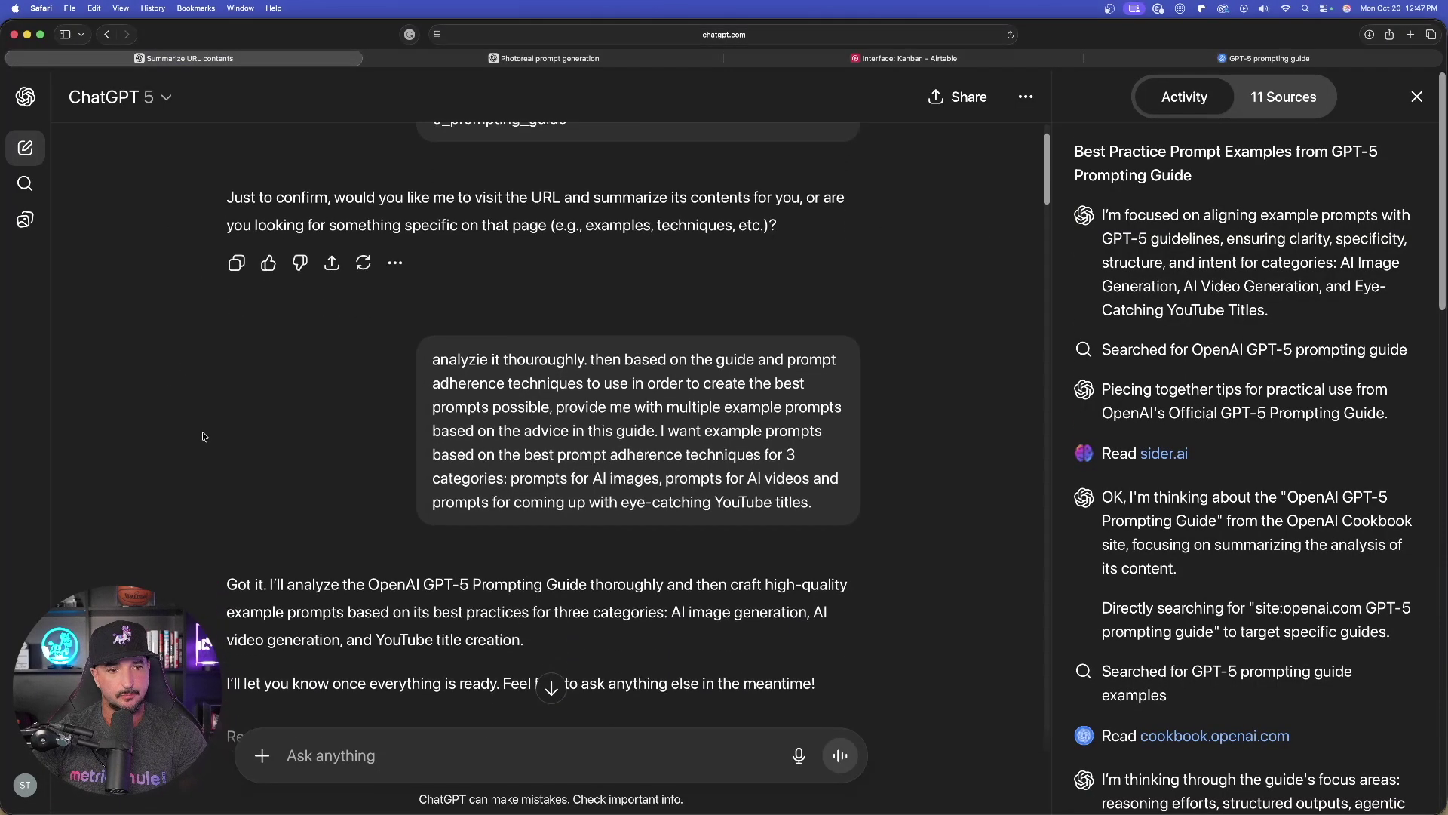
{"action": "scroll", "coordinate": [226, 418], "scroll_direction": "up", "scroll_amount": 4}
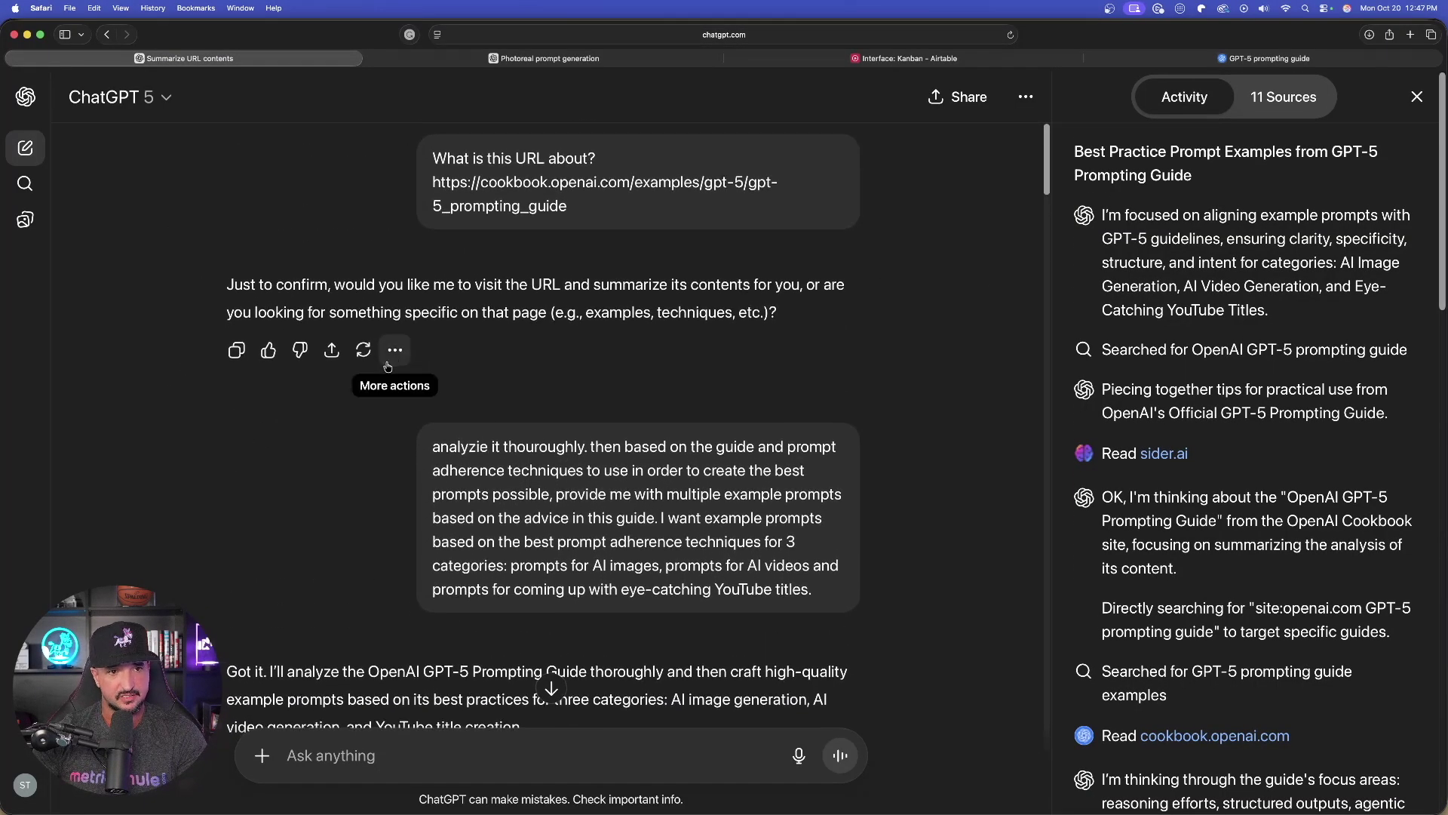
{"action": "left_click_drag", "start_coordinate": [285, 283], "coordinate": [520, 283]}
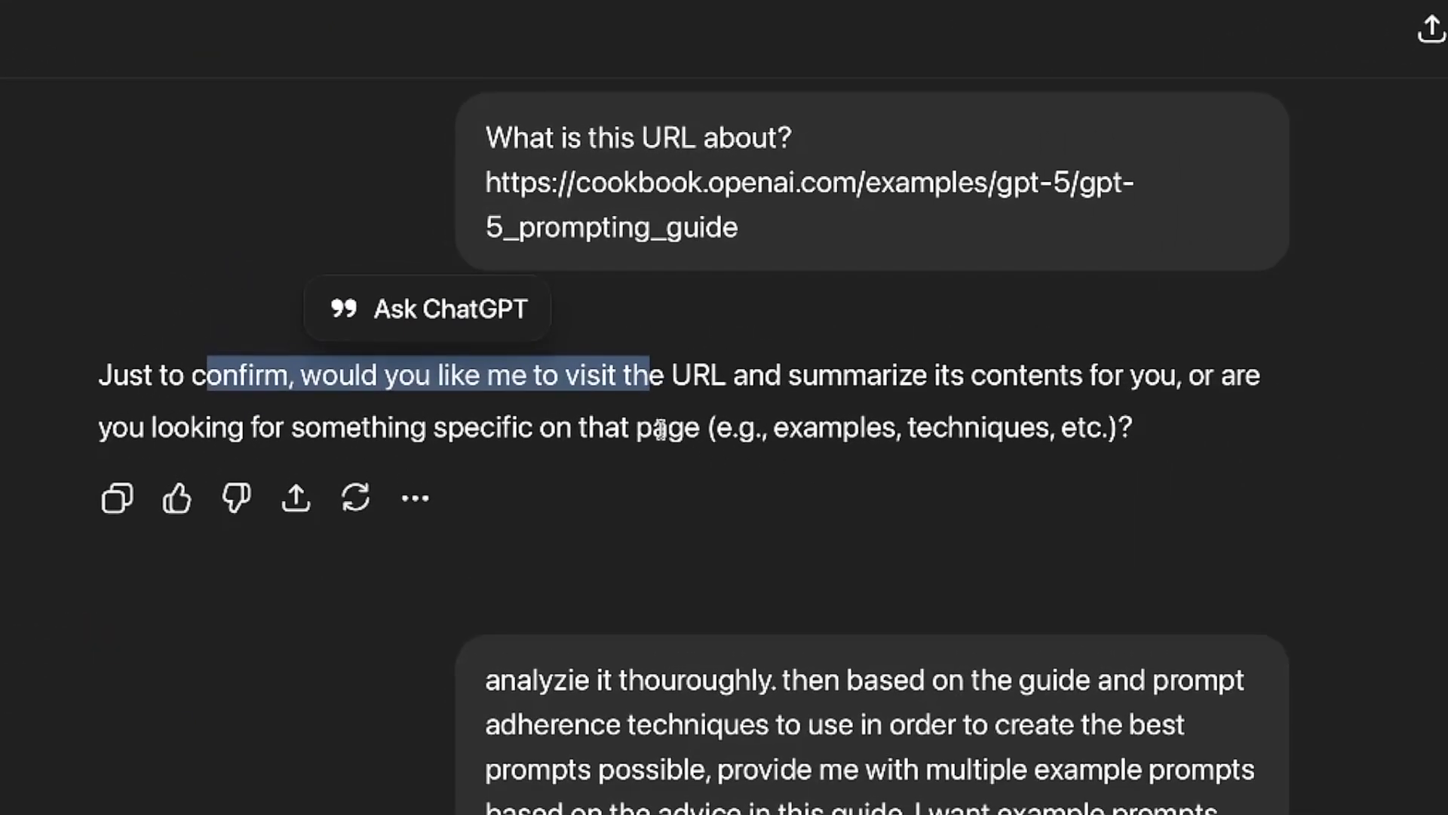
{"action": "scroll", "coordinate": [502, 501], "scroll_direction": "down", "scroll_amount": 1}
{"action": "scroll", "coordinate": [302, 546], "scroll_direction": "down", "scroll_amount": 5}
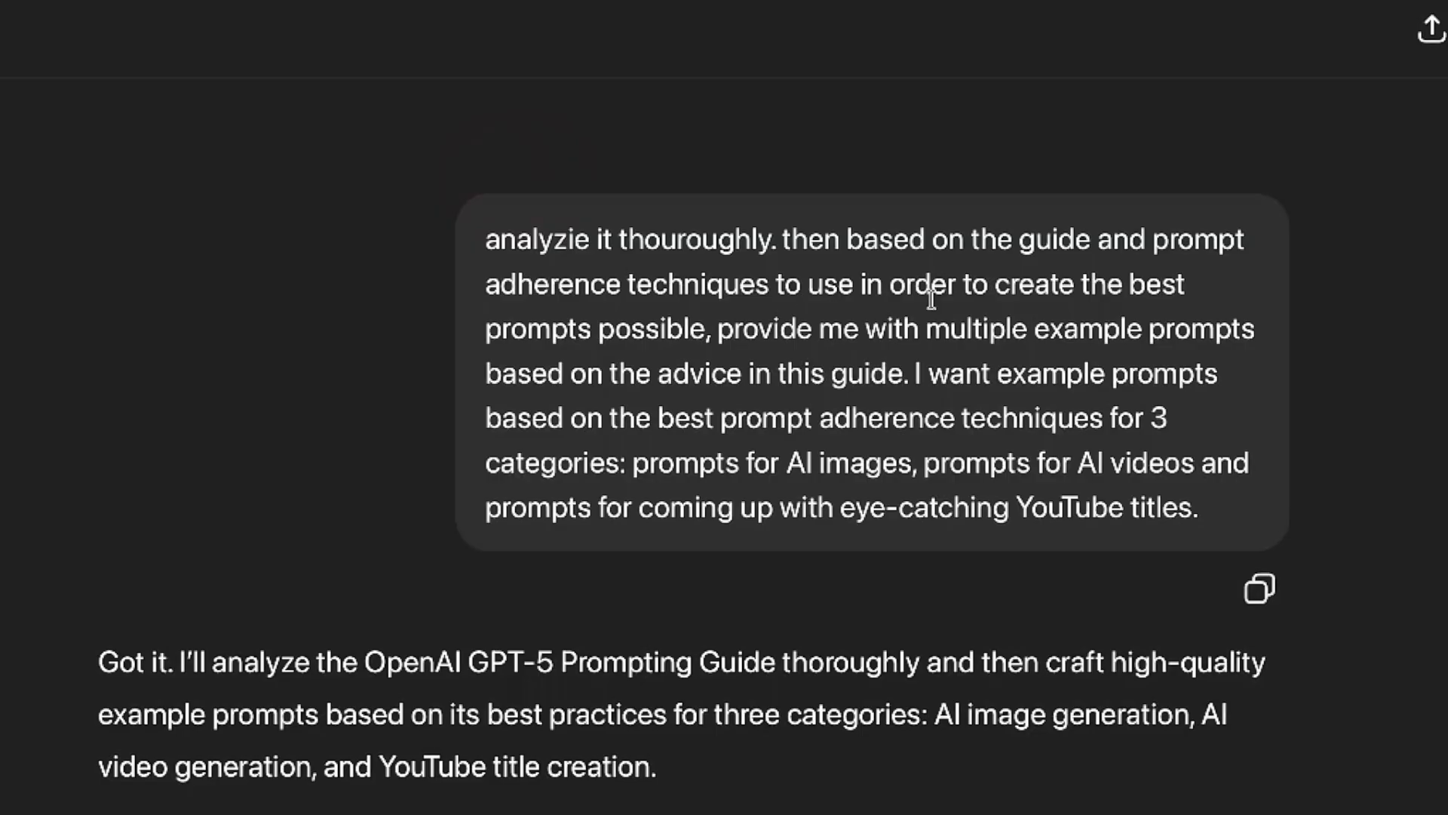
{"action": "scroll", "coordinate": [931, 300], "scroll_direction": "down", "scroll_amount": 1}
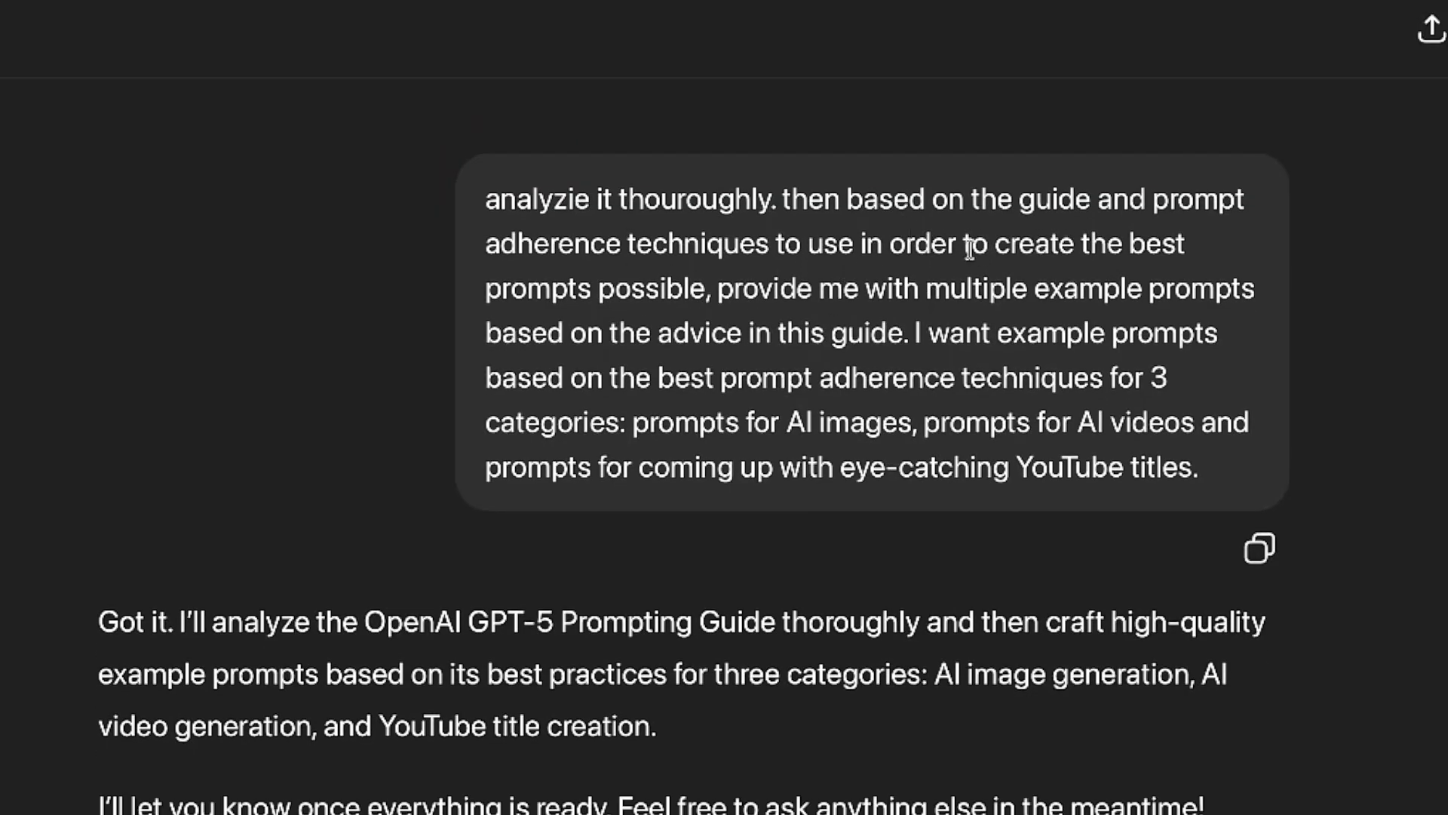
{"action": "left_click_drag", "start_coordinate": [1088, 240], "coordinate": [1213, 463]}
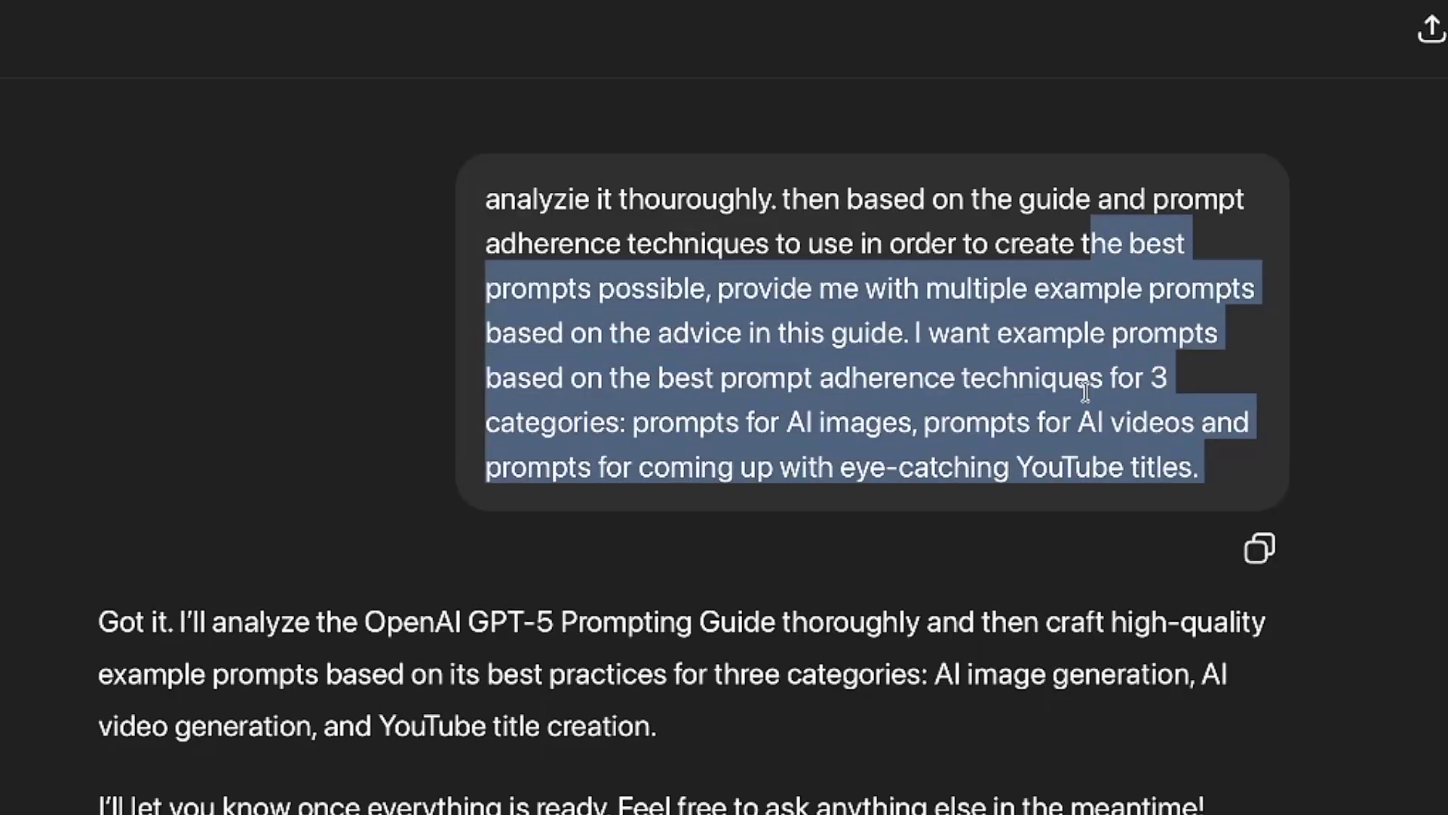
{"action": "left_click", "coordinate": [929, 373]}
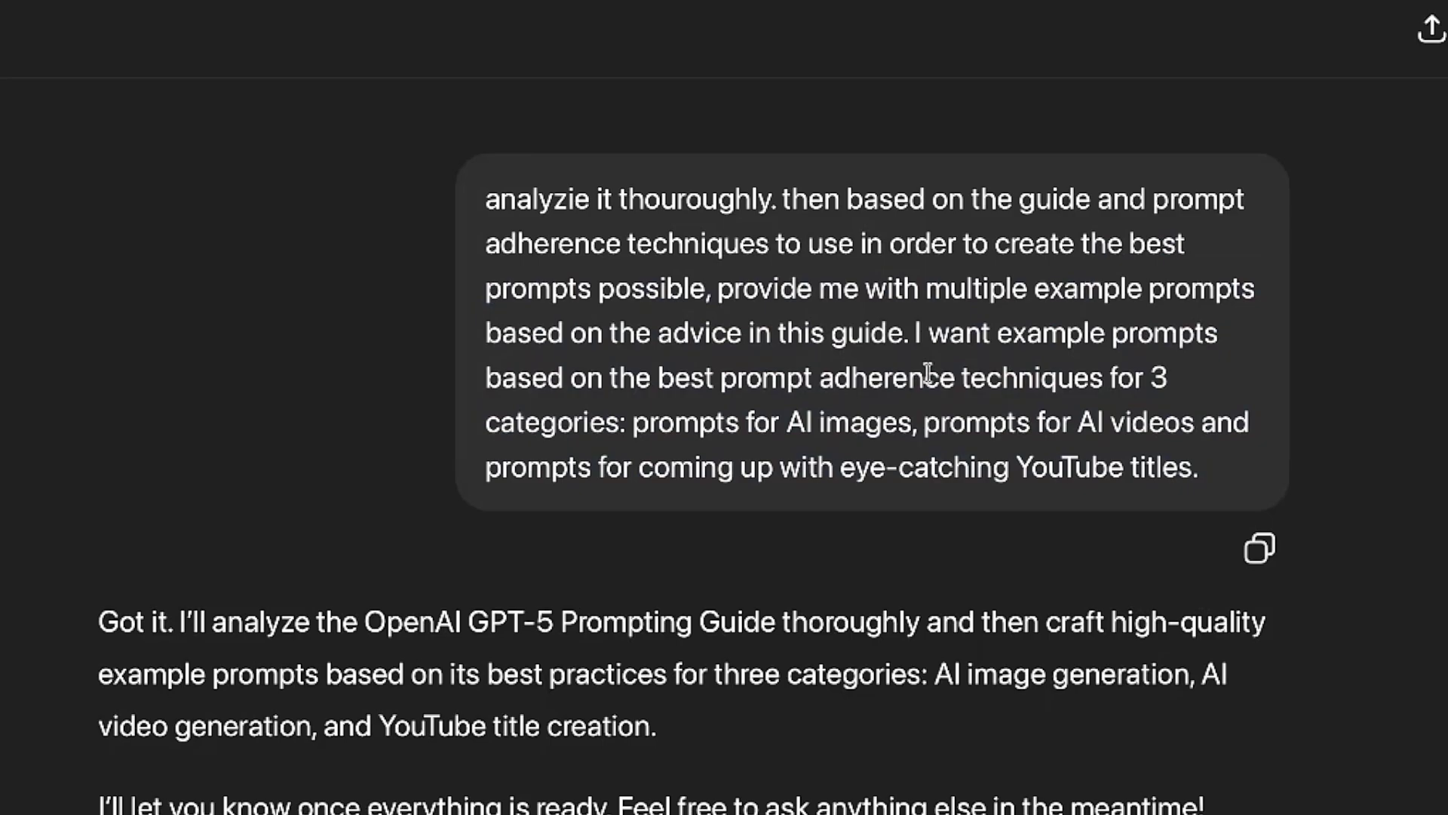
{"action": "left_click_drag", "start_coordinate": [914, 332], "coordinate": [1239, 480]}
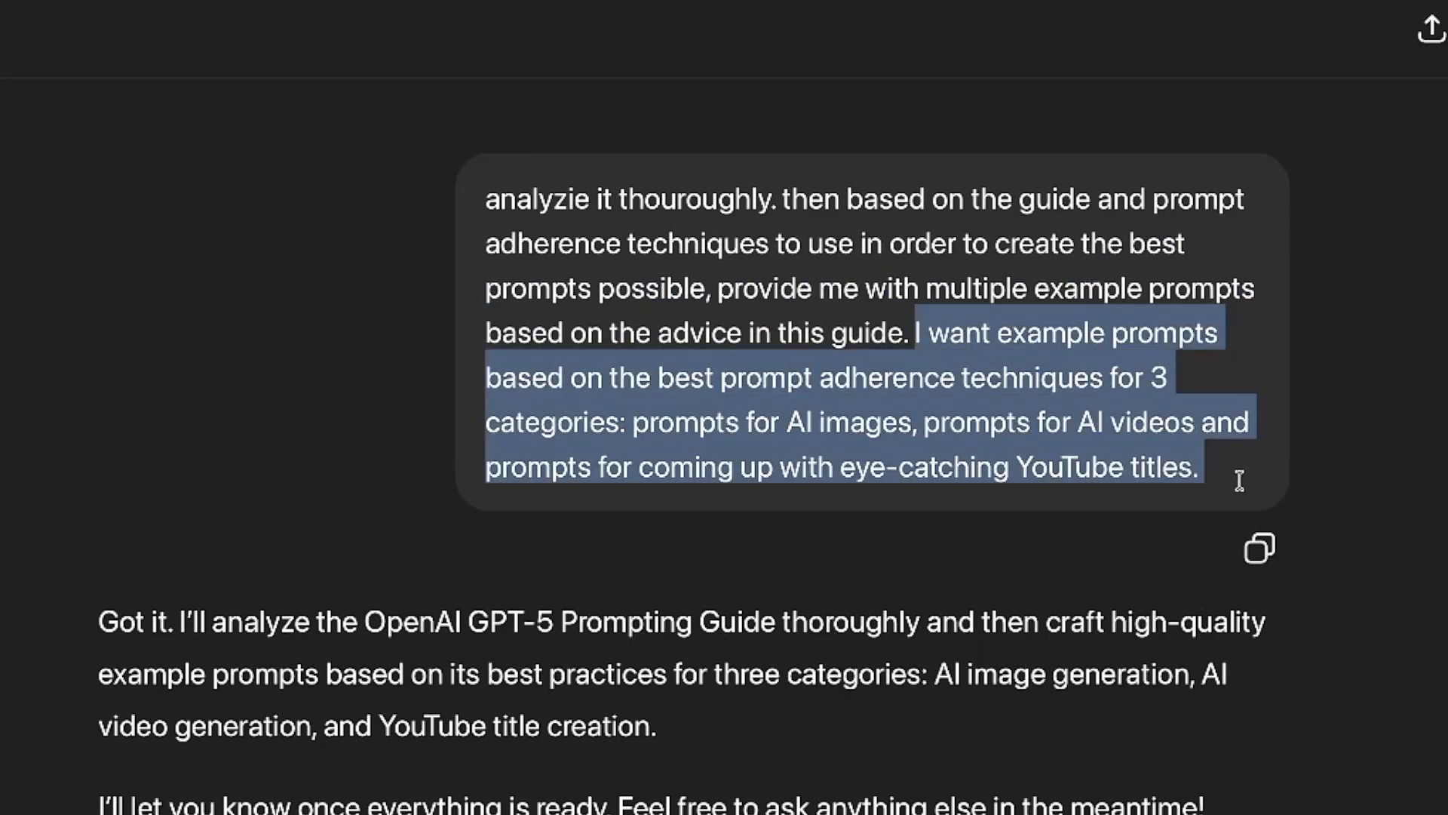
{"action": "left_click", "coordinate": [1055, 382]}
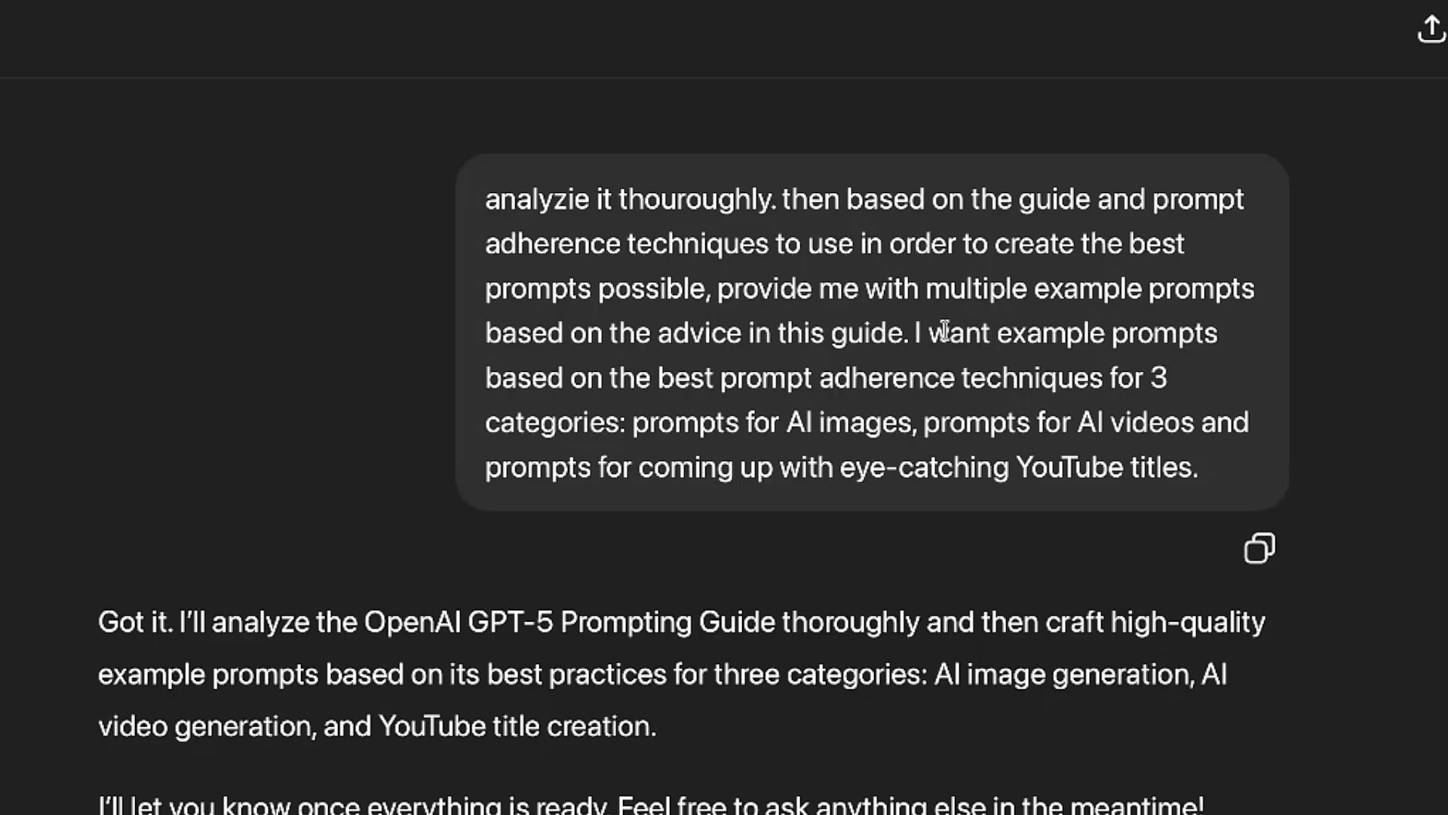
{"action": "left_click_drag", "start_coordinate": [914, 330], "coordinate": [1242, 498]}
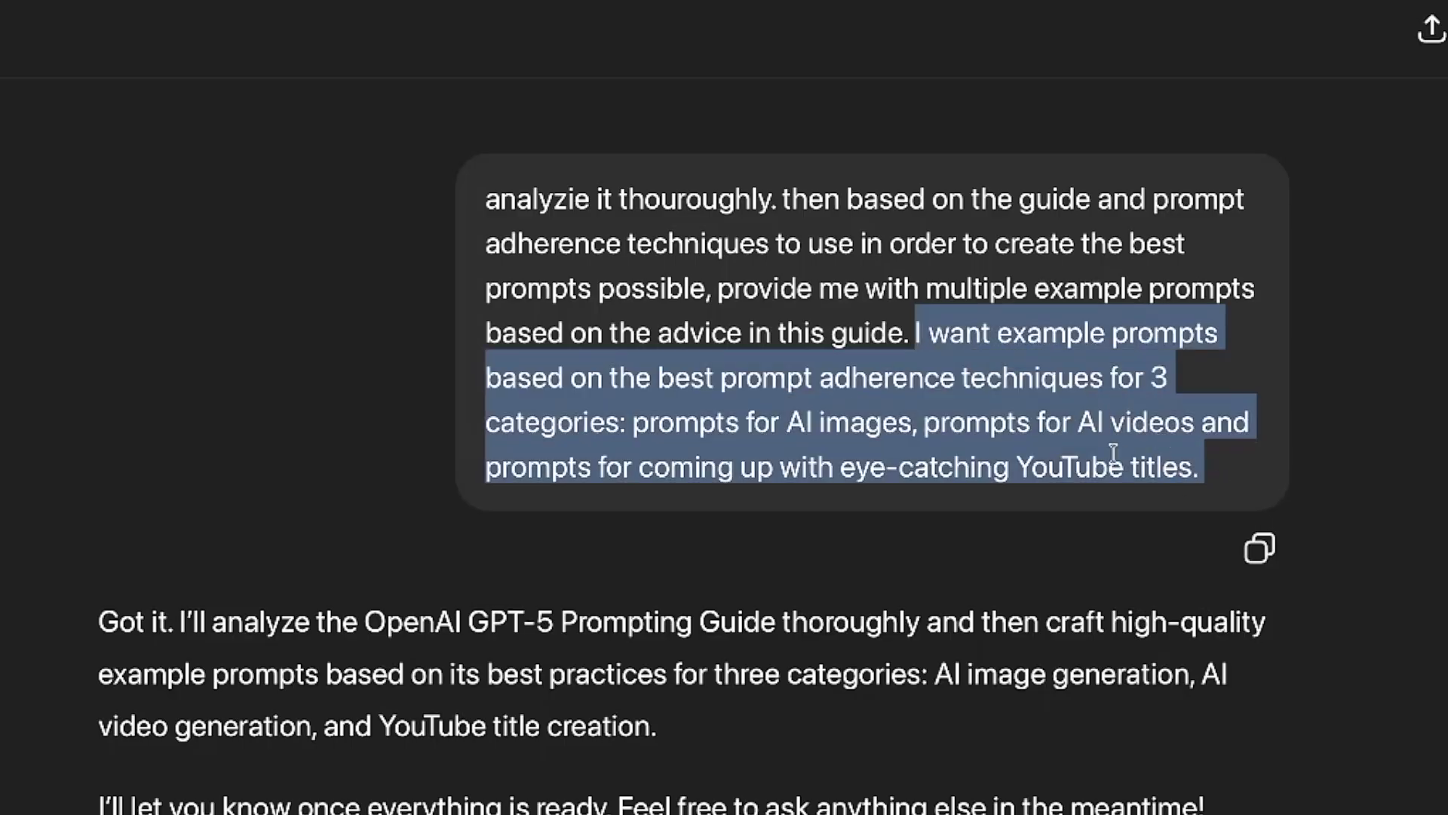
{"action": "left_click", "coordinate": [978, 386]}
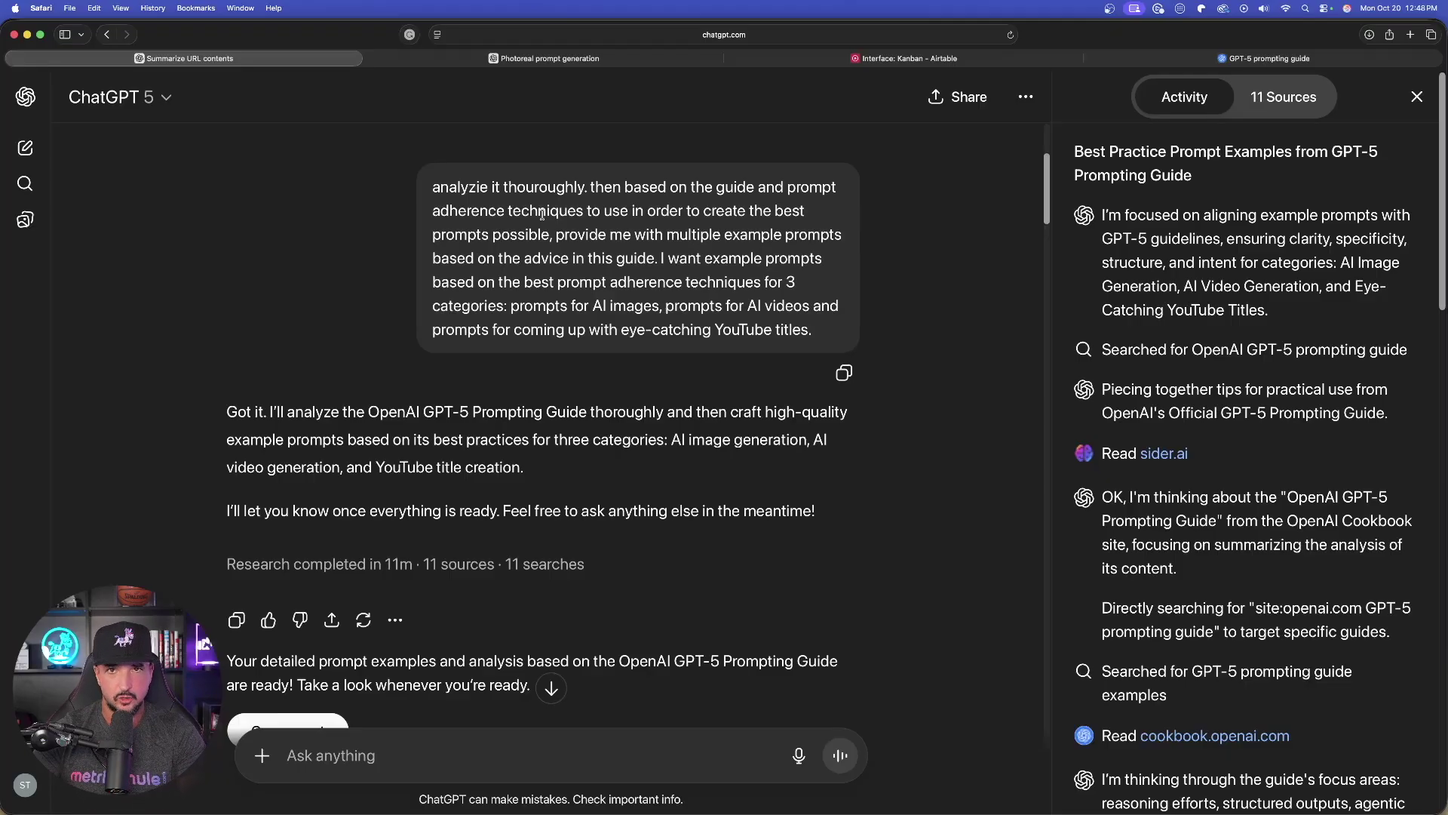
Review the 'Got it' reply above the finished deep-research result.
{"action": "scroll", "coordinate": [558, 271], "scroll_direction": "down", "scroll_amount": 5}
{"action": "triple_click", "coordinate": [583, 306]}
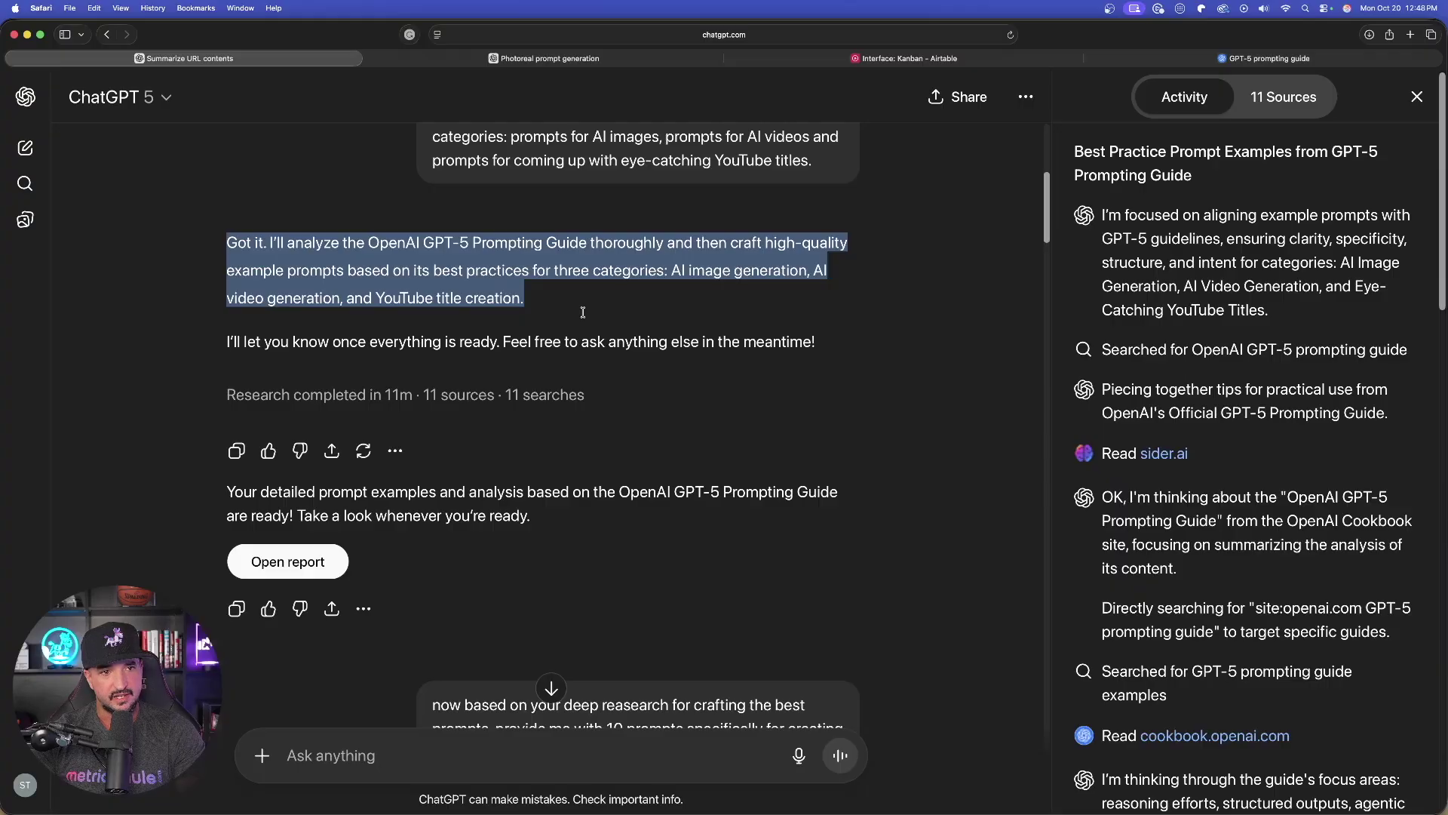
{"action": "scroll", "coordinate": [574, 317], "scroll_direction": "down", "scroll_amount": 1}
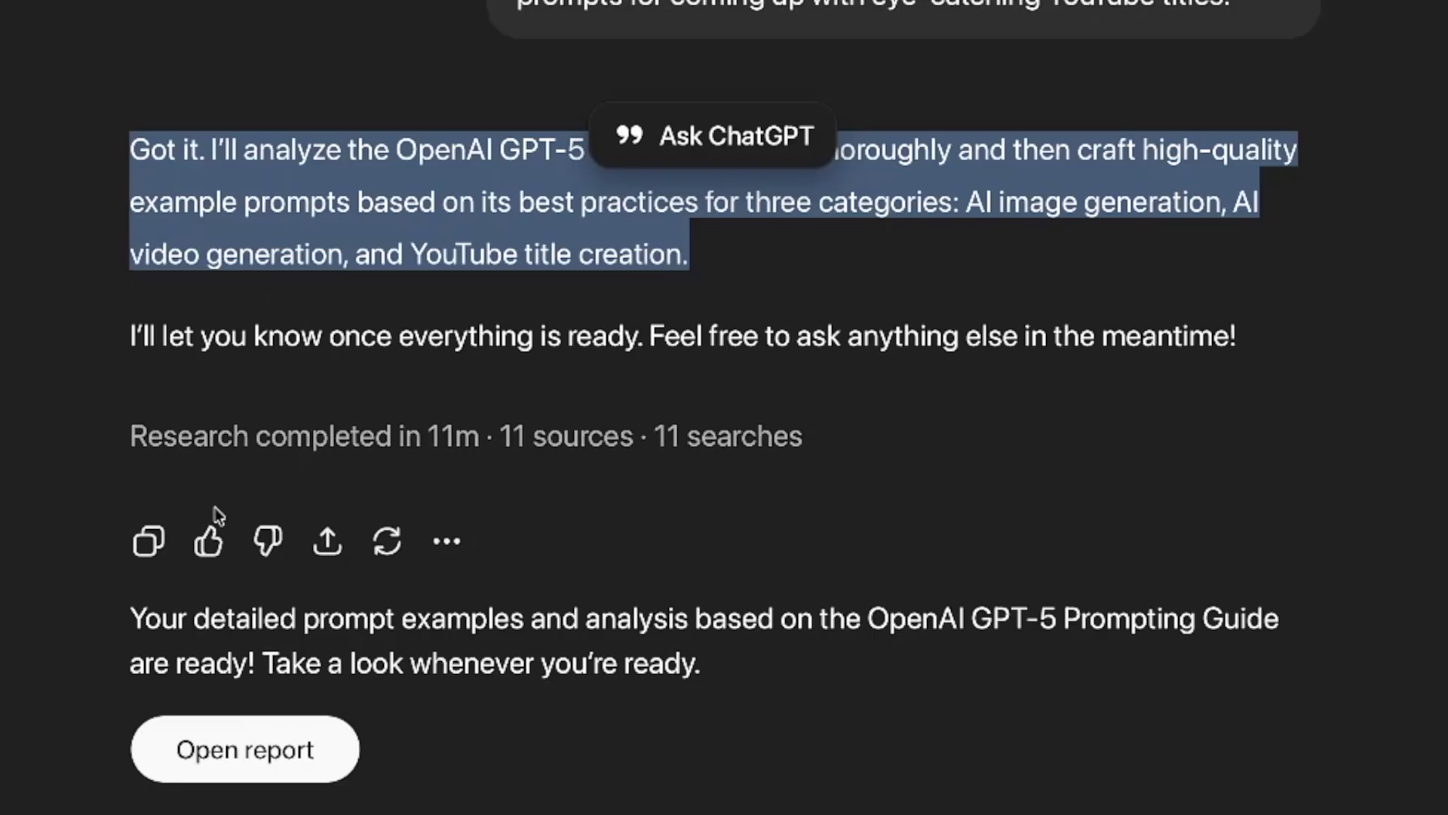
{"action": "scroll", "coordinate": [309, 452], "scroll_direction": "down", "scroll_amount": 3}
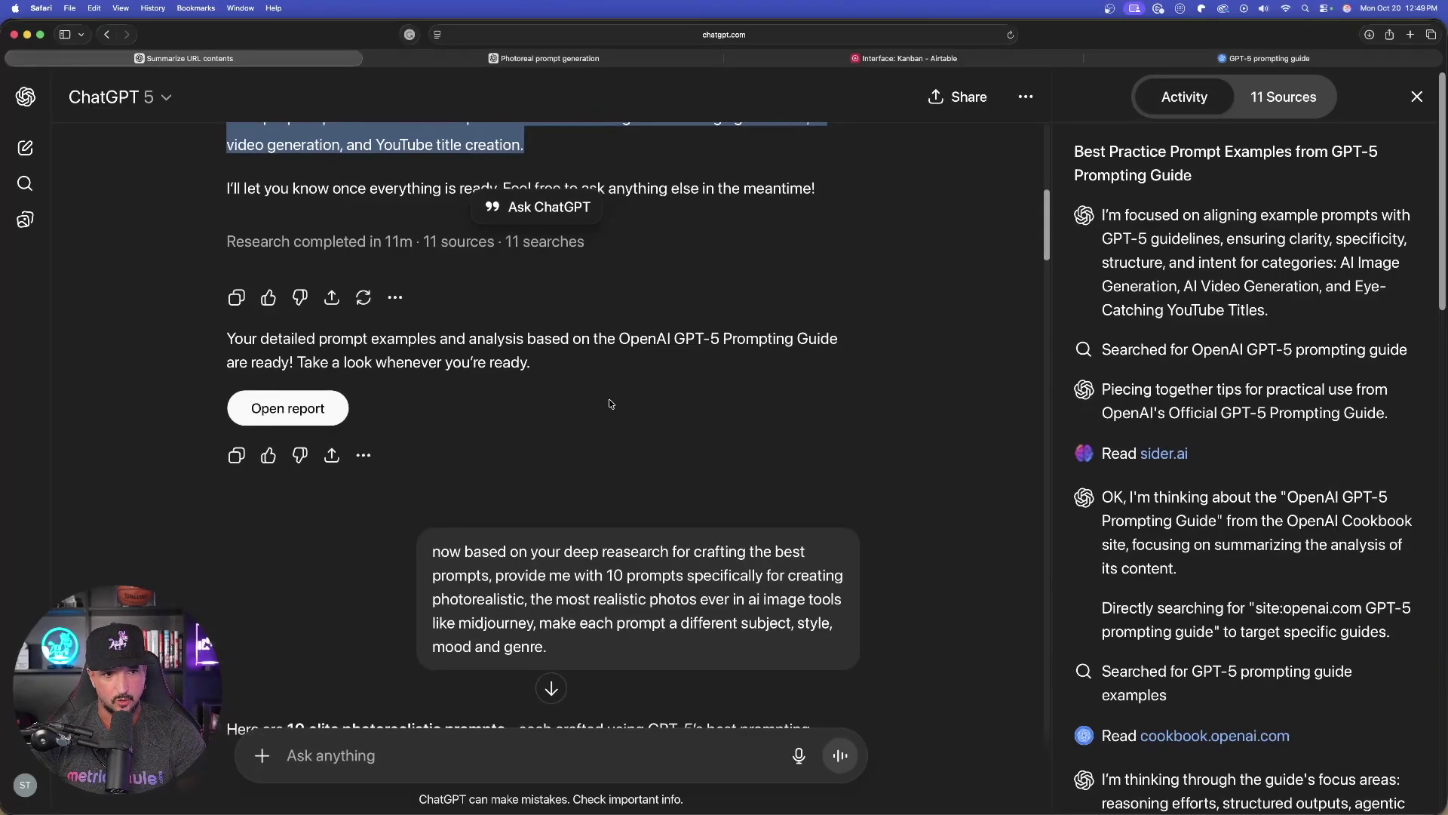
Expand the deep-research report and read through its image and video prompt sections.
{"action": "left_click", "coordinate": [271, 411]}
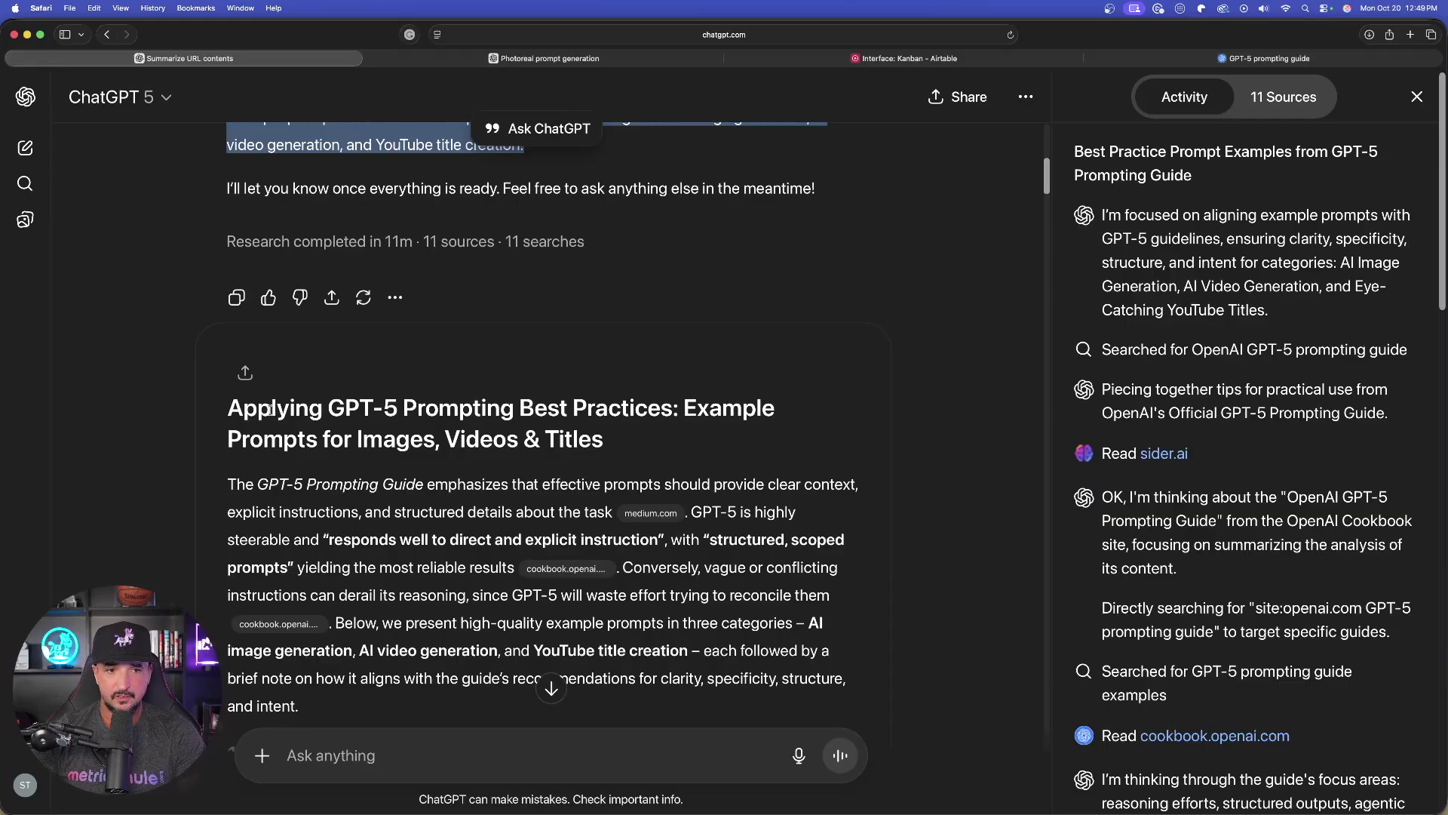
{"action": "scroll", "coordinate": [205, 312], "scroll_direction": "down", "scroll_amount": 3}
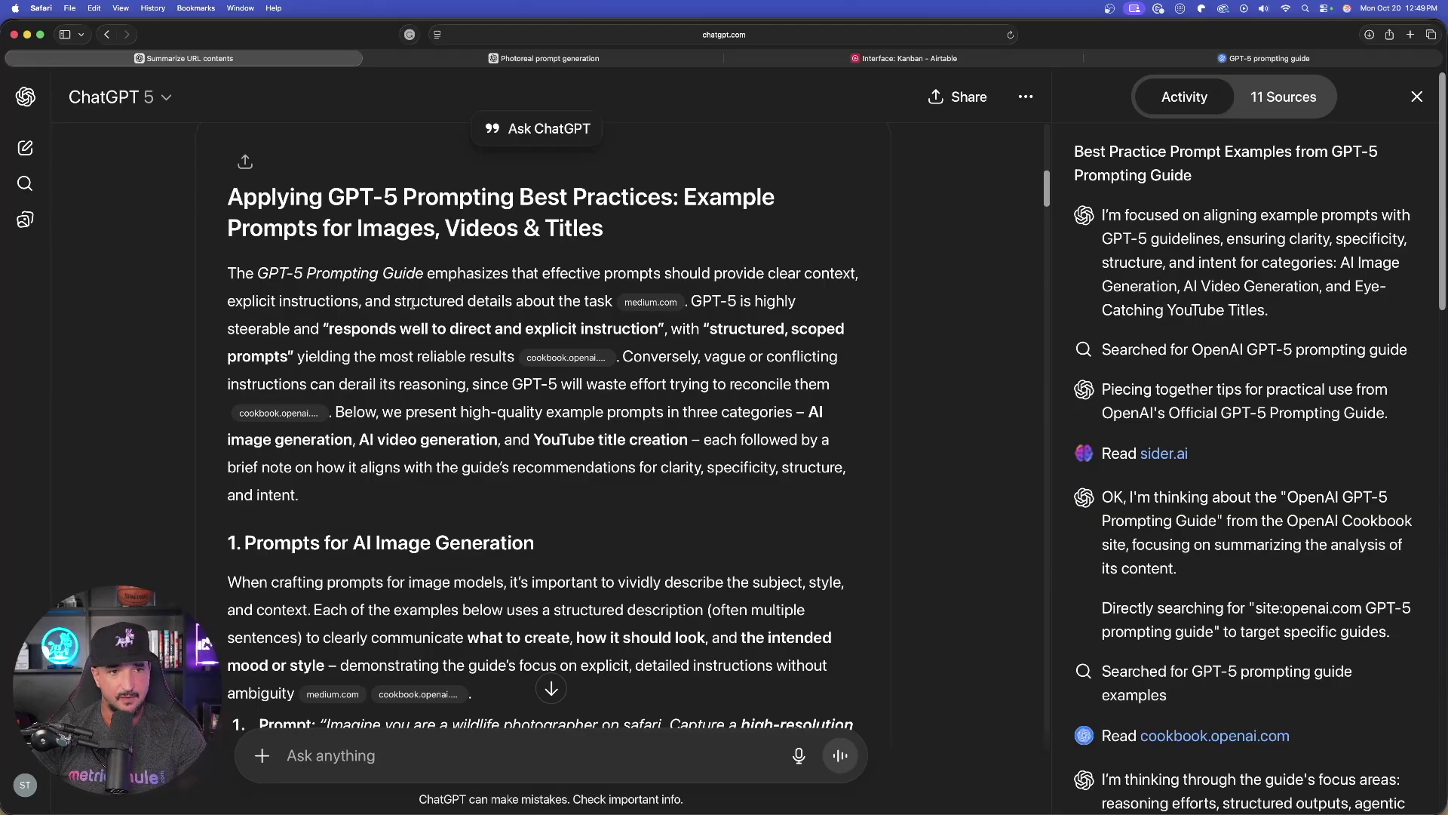
{"action": "scroll", "coordinate": [431, 276], "scroll_direction": "down", "scroll_amount": 4}
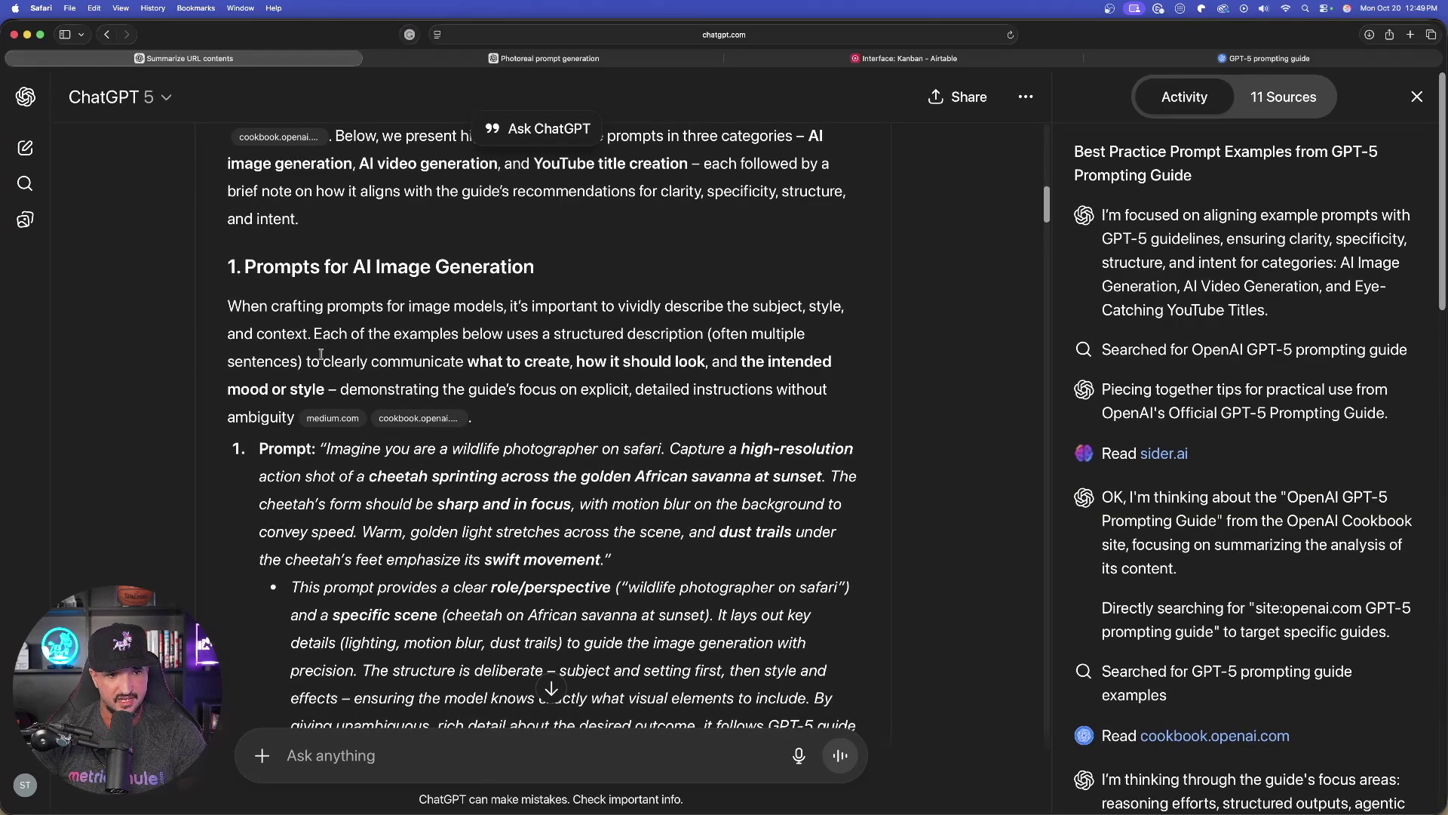
{"action": "scroll", "coordinate": [264, 383], "scroll_direction": "down", "scroll_amount": 3}
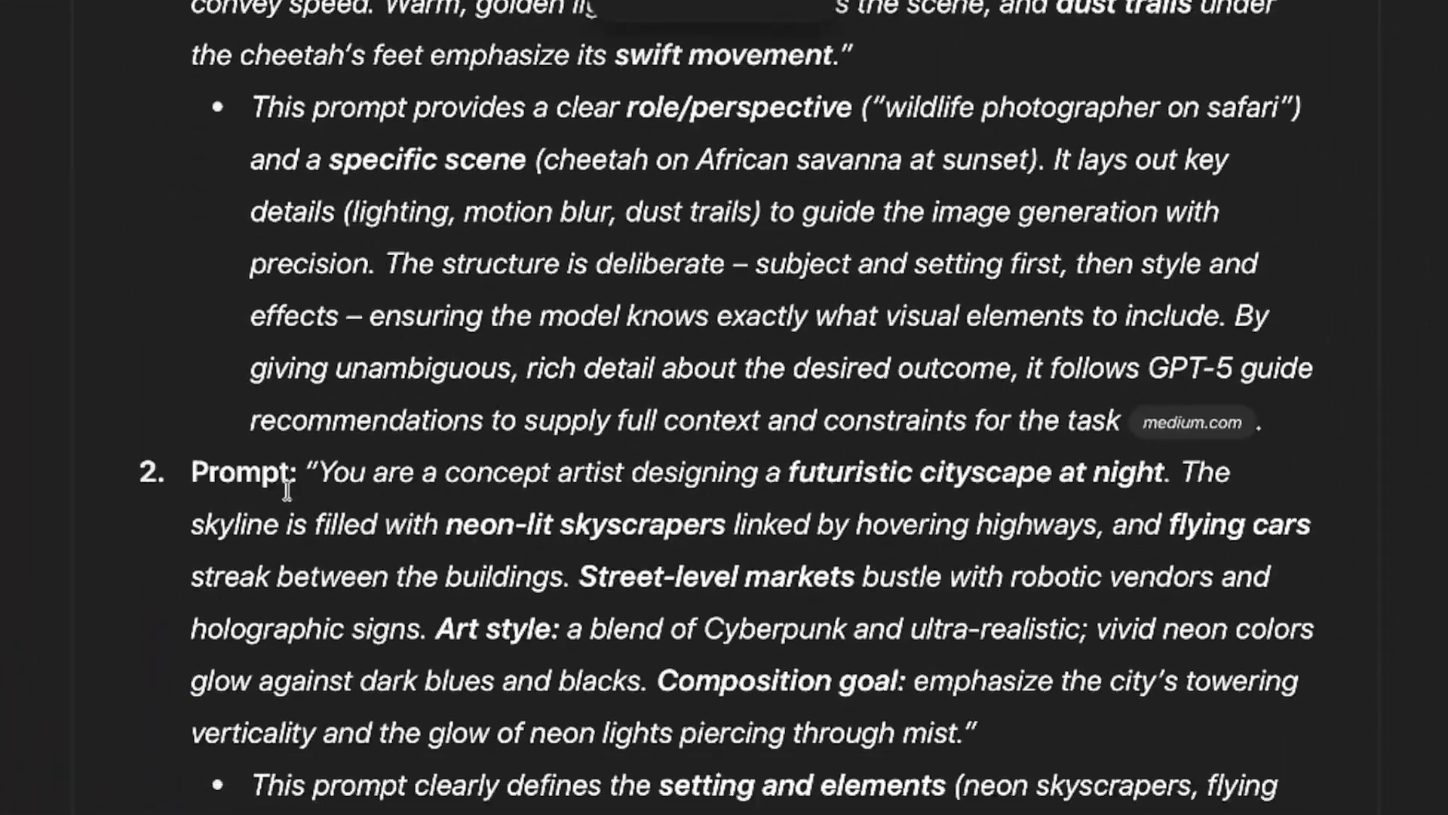
{"action": "scroll", "coordinate": [445, 438], "scroll_direction": "down", "scroll_amount": 15}
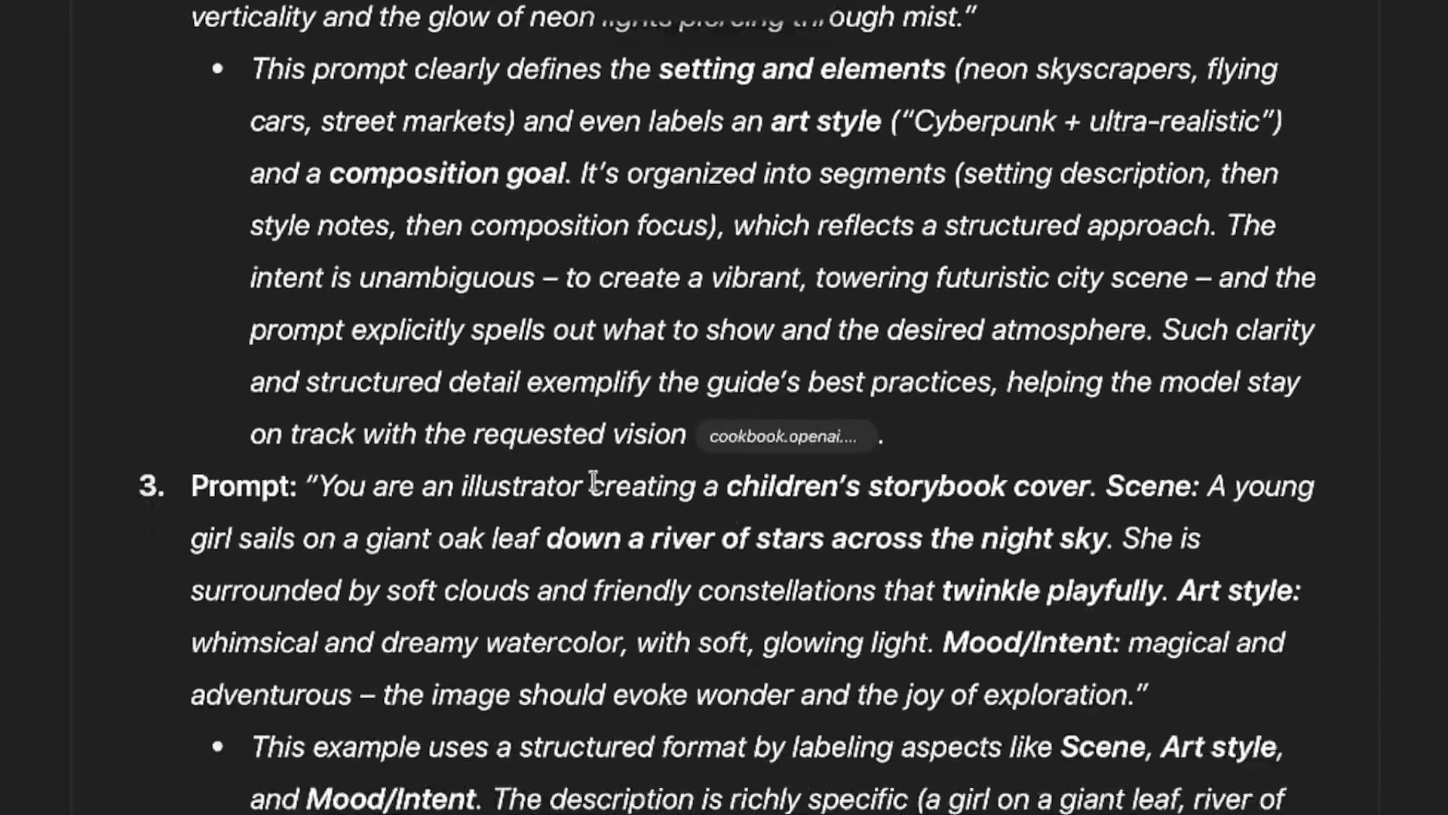
{"action": "scroll", "coordinate": [536, 373], "scroll_direction": "down", "scroll_amount": 5}
{"action": "scroll", "coordinate": [669, 472], "scroll_direction": "up", "scroll_amount": 20}
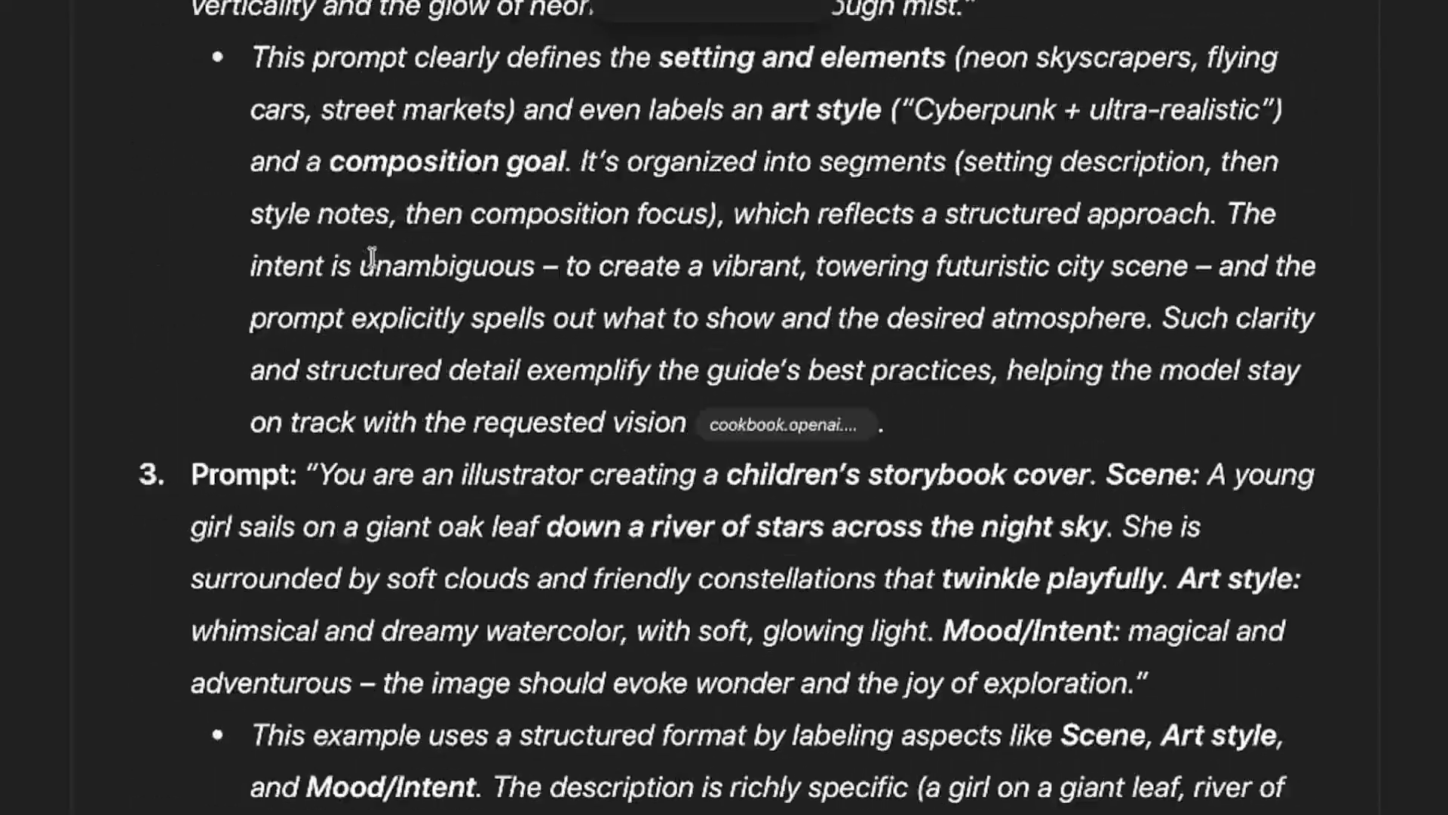
{"action": "scroll", "coordinate": [367, 259], "scroll_direction": "up", "scroll_amount": 5}
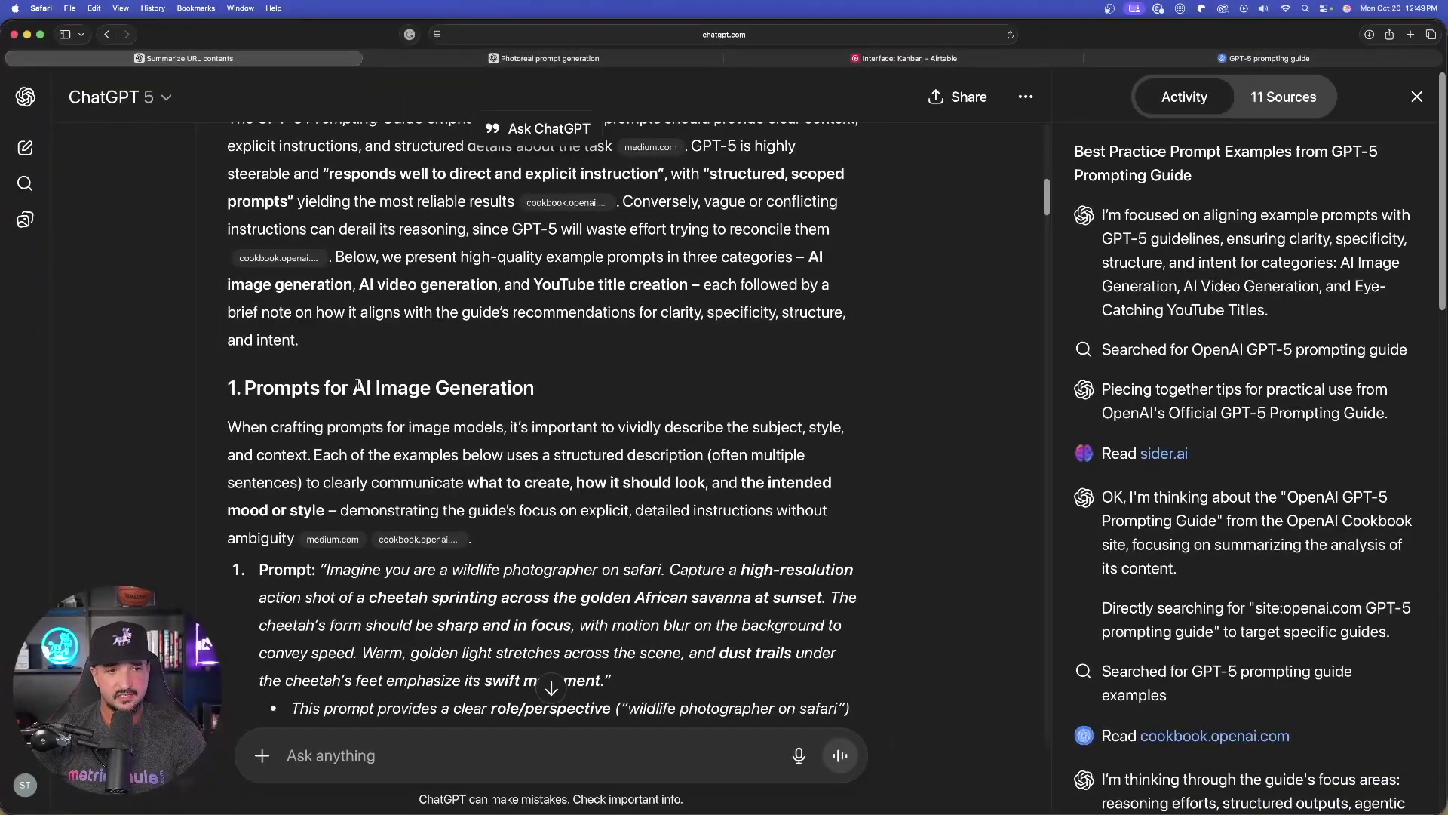
{"action": "scroll", "coordinate": [360, 386], "scroll_direction": "down", "scroll_amount": 2}
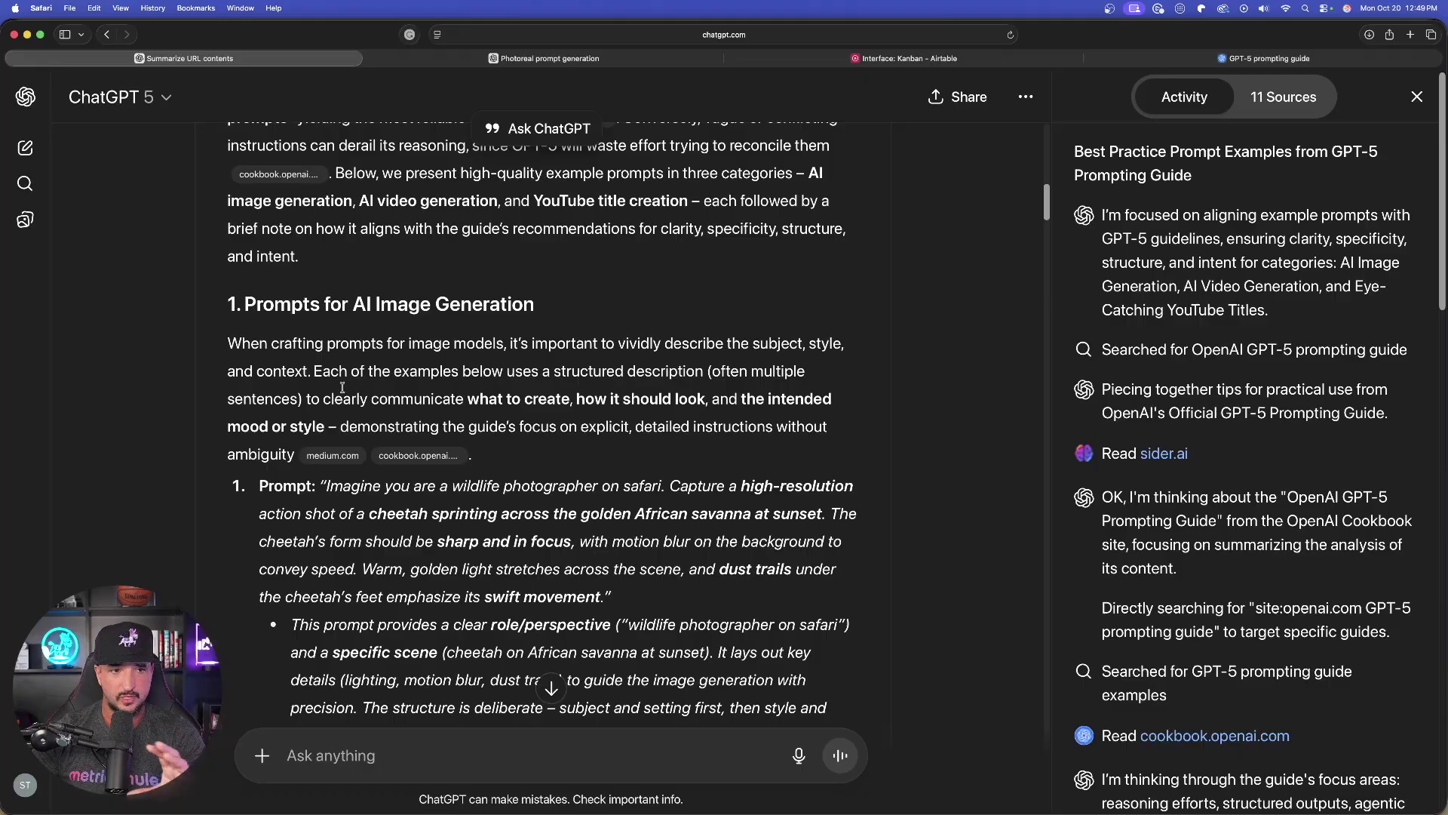
{"action": "scroll", "coordinate": [365, 386], "scroll_direction": "down", "scroll_amount": 12}
{"action": "scroll", "coordinate": [466, 362], "scroll_direction": "down", "scroll_amount": 12}
{"action": "scroll", "coordinate": [447, 310], "scroll_direction": "down", "scroll_amount": 10}
Read the YouTube titles section, highlighting the first title prompt and its explanation.
{"action": "left_click_drag", "start_coordinate": [341, 289], "coordinate": [509, 282]}
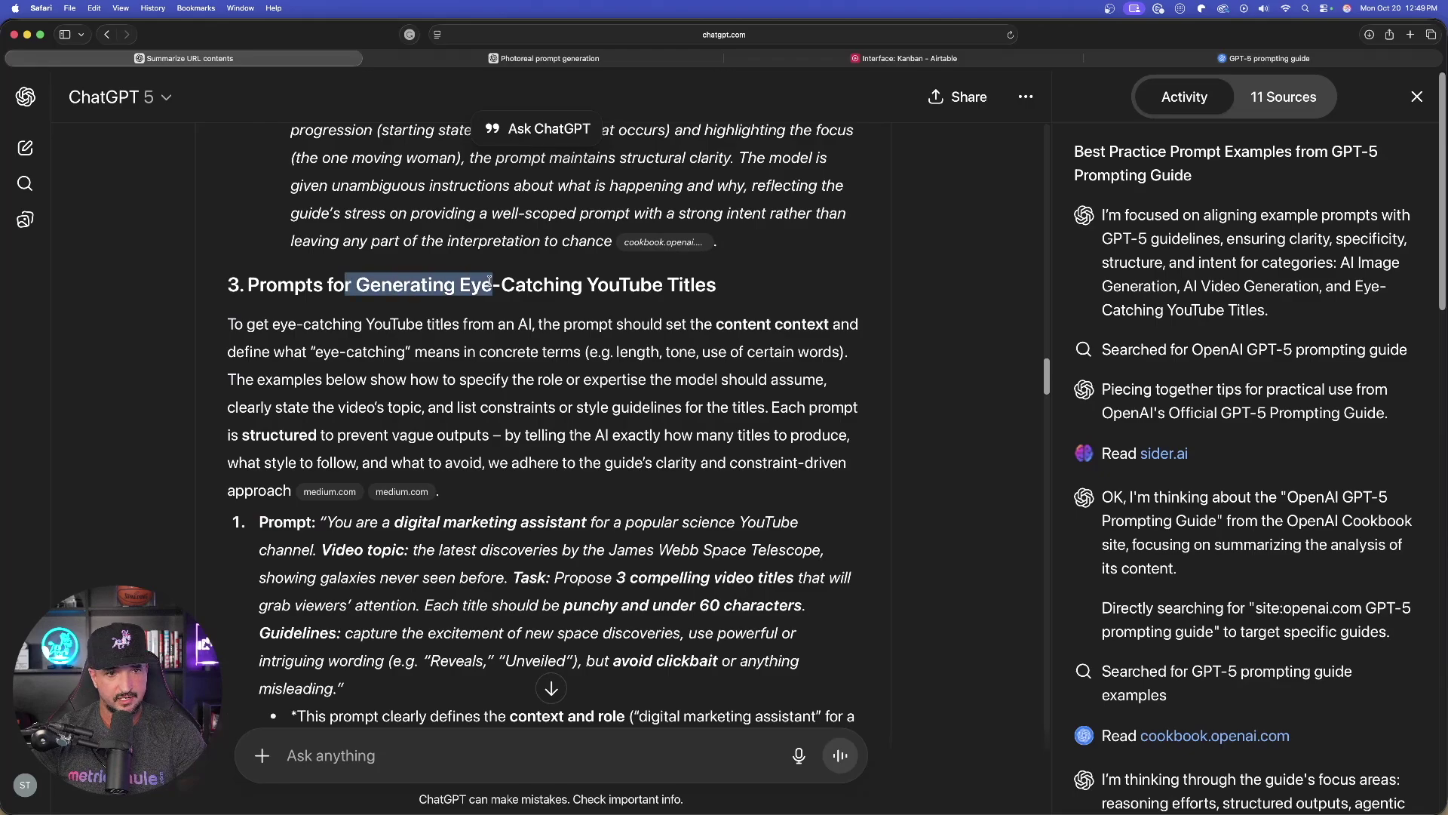
{"action": "scroll", "coordinate": [582, 436], "scroll_direction": "down", "scroll_amount": 5}
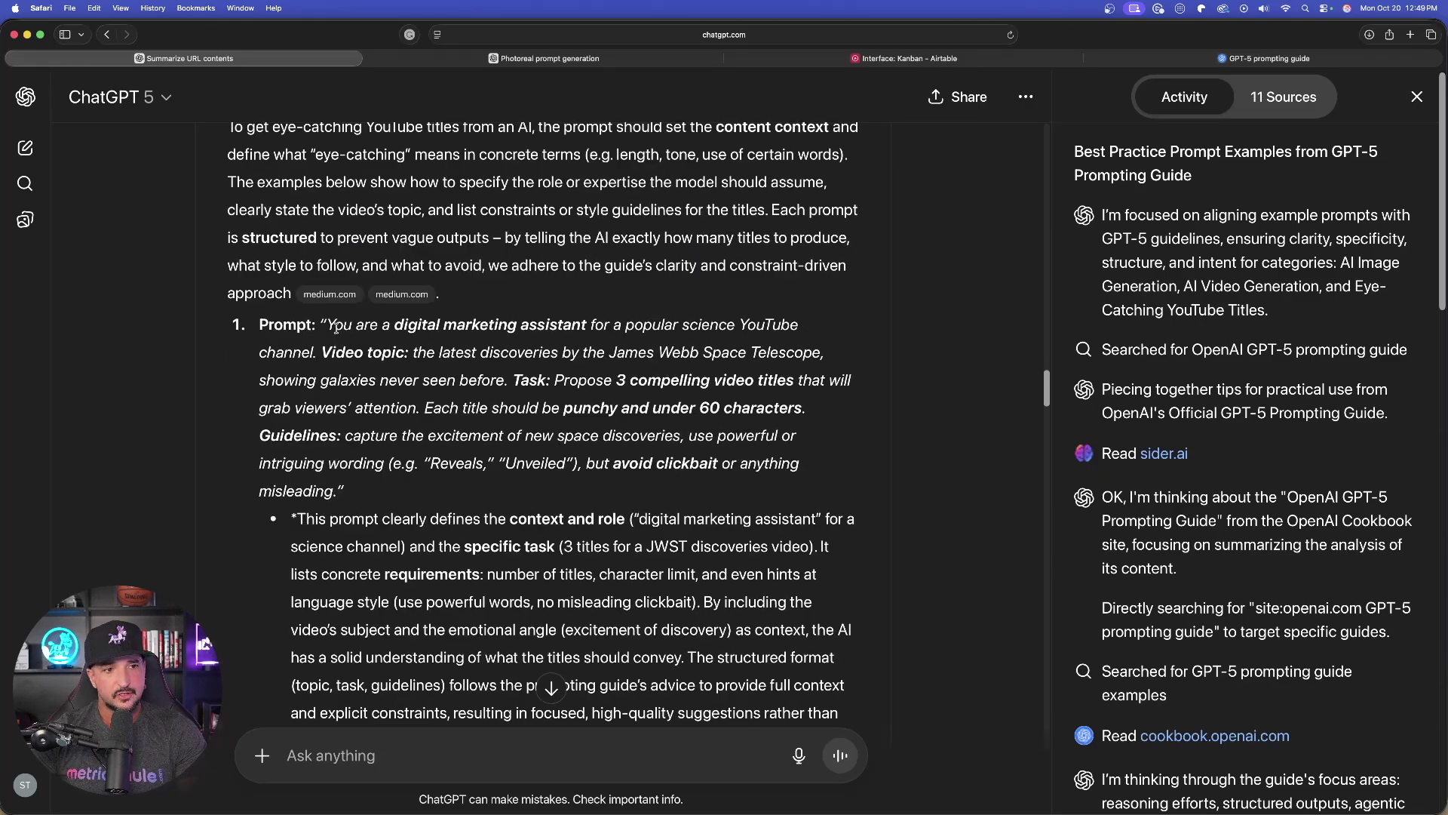
{"action": "left_click_drag", "start_coordinate": [327, 324], "coordinate": [344, 491]}
{"action": "scroll", "coordinate": [452, 377], "scroll_direction": "down", "scroll_amount": 6}
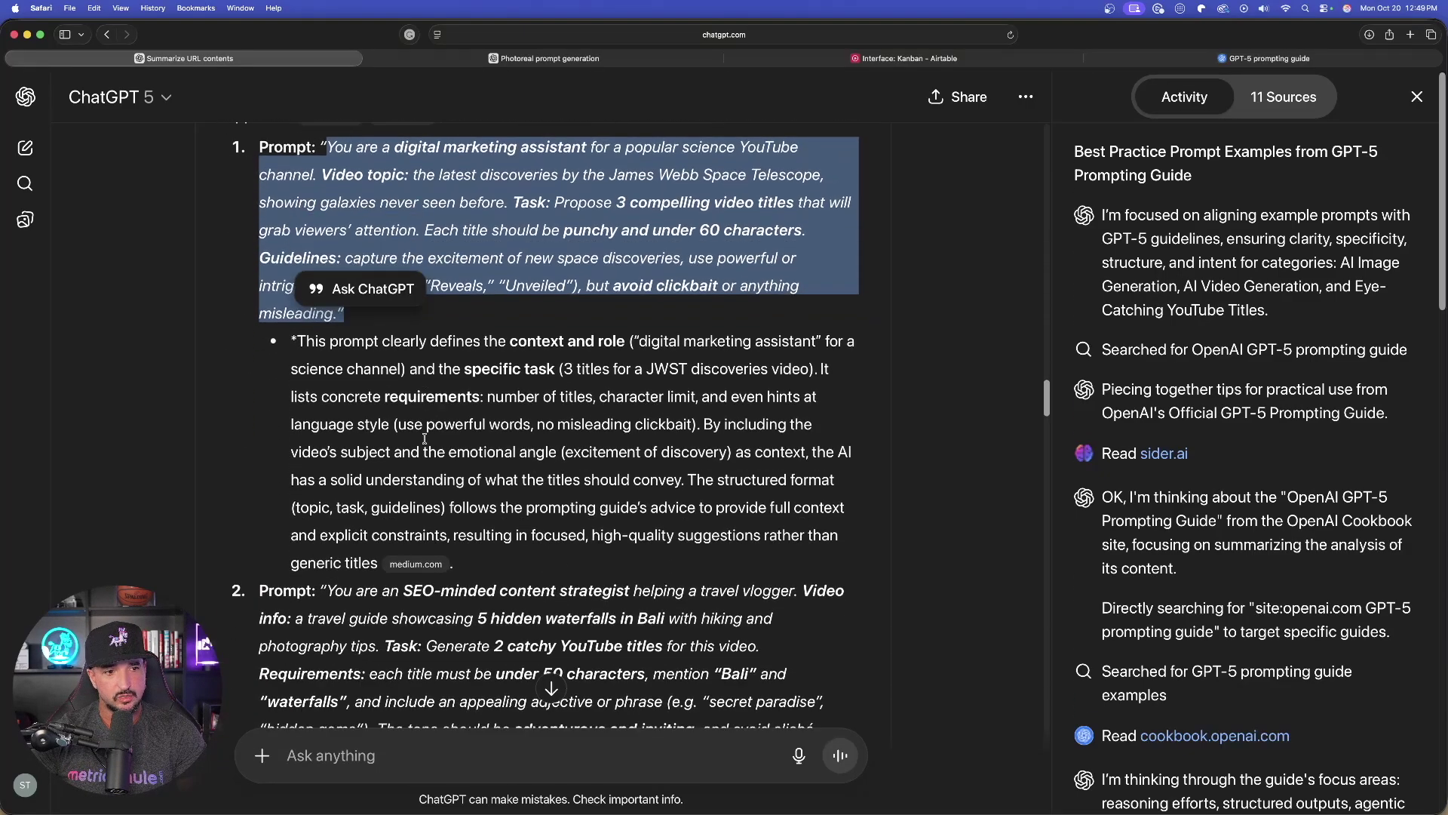
{"action": "left_click", "coordinate": [361, 364]}
{"action": "left_click_drag", "start_coordinate": [309, 281], "coordinate": [392, 390]}
{"action": "scroll", "coordinate": [535, 438], "scroll_direction": "down", "scroll_amount": 8}
{"action": "scroll", "coordinate": [493, 405], "scroll_direction": "down", "scroll_amount": 15}
{"action": "scroll", "coordinate": [455, 433], "scroll_direction": "up", "scroll_amount": 5}
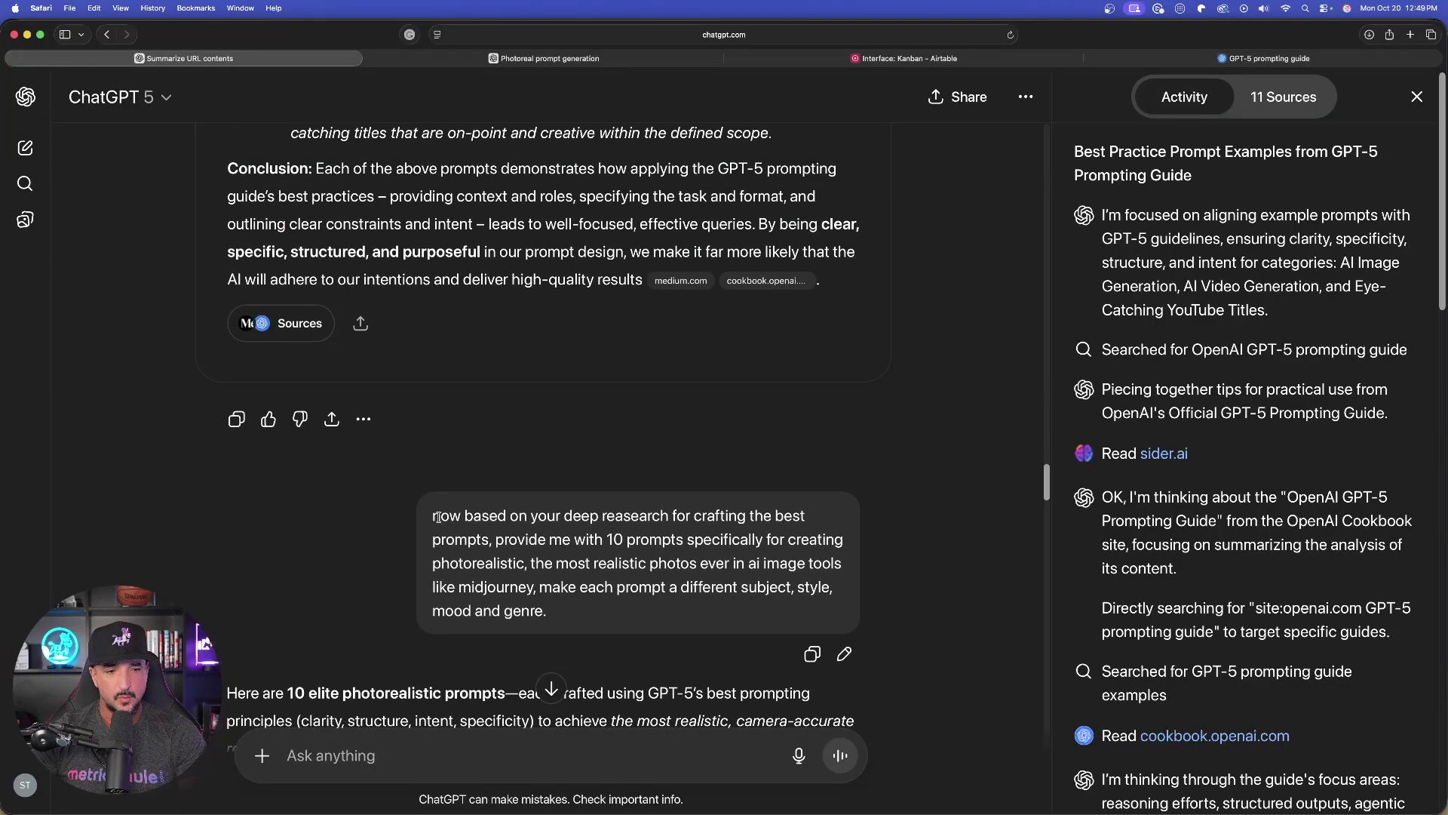
{"action": "scroll", "coordinate": [470, 530], "scroll_direction": "up", "scroll_amount": 10}
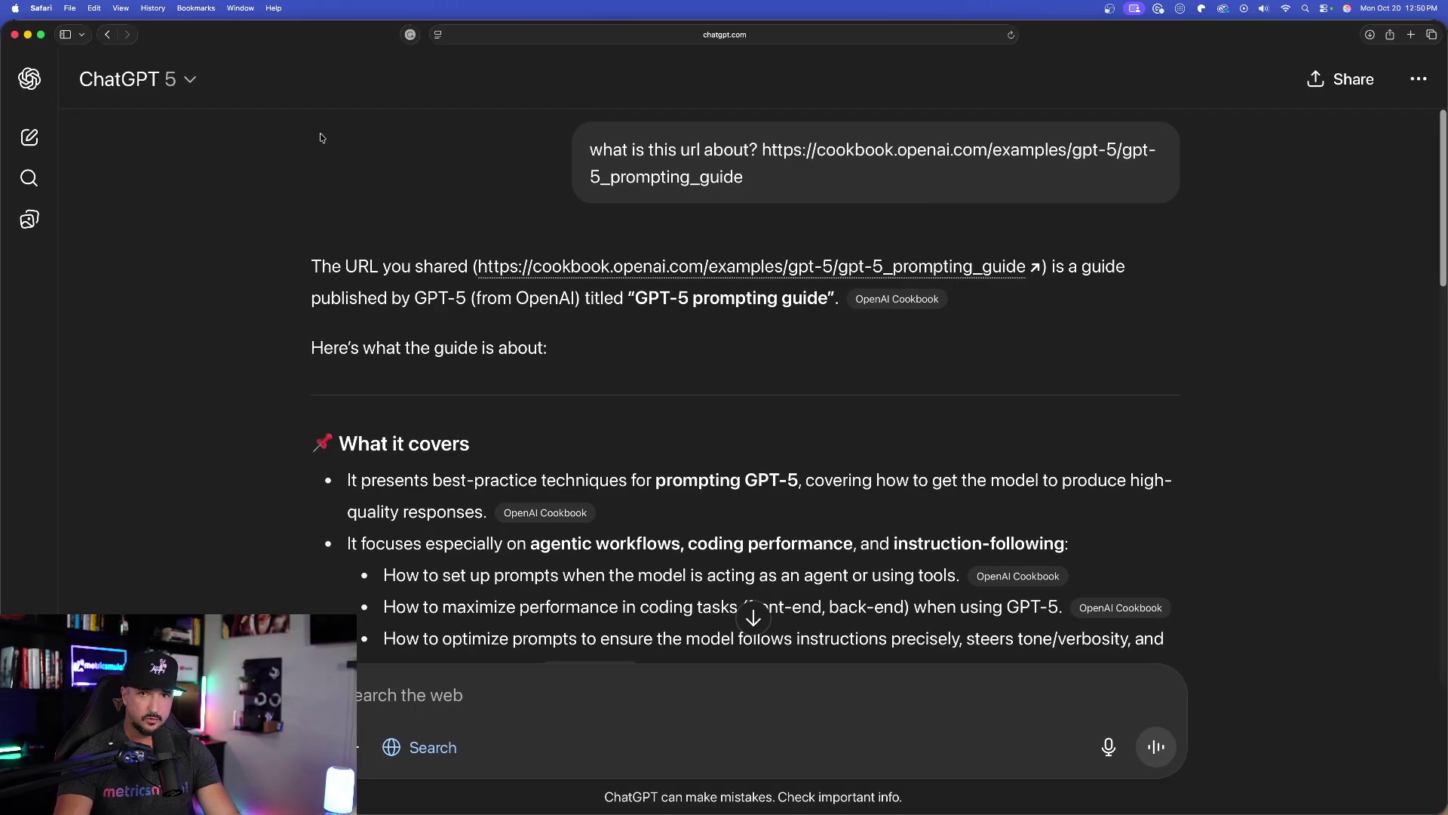
{"action": "scroll", "coordinate": [260, 246], "scroll_direction": "down", "scroll_amount": 1}
{"action": "scroll", "coordinate": [253, 196], "scroll_direction": "up", "scroll_amount": 1}
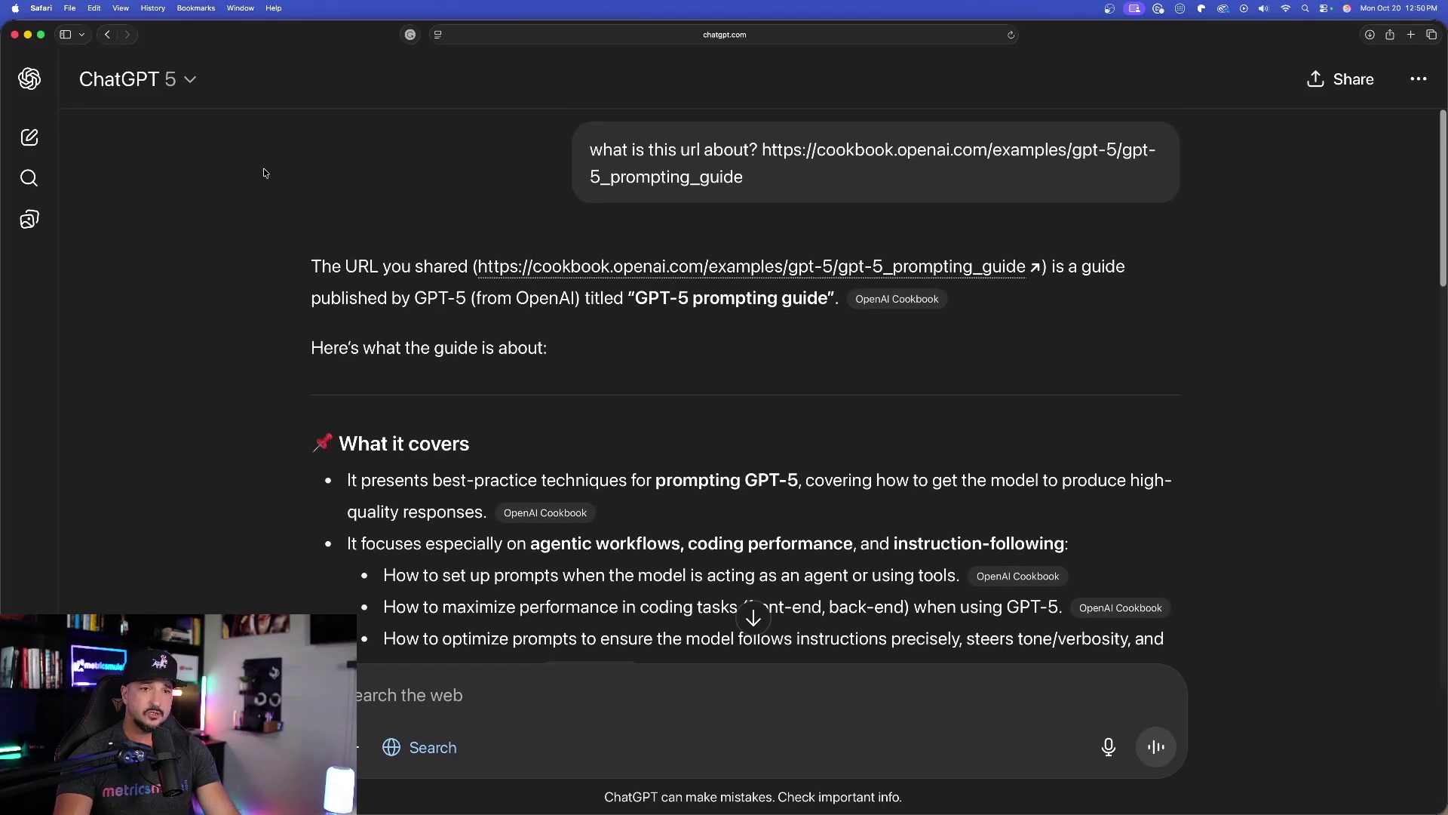
{"action": "scroll", "coordinate": [241, 219], "scroll_direction": "down", "scroll_amount": 1}
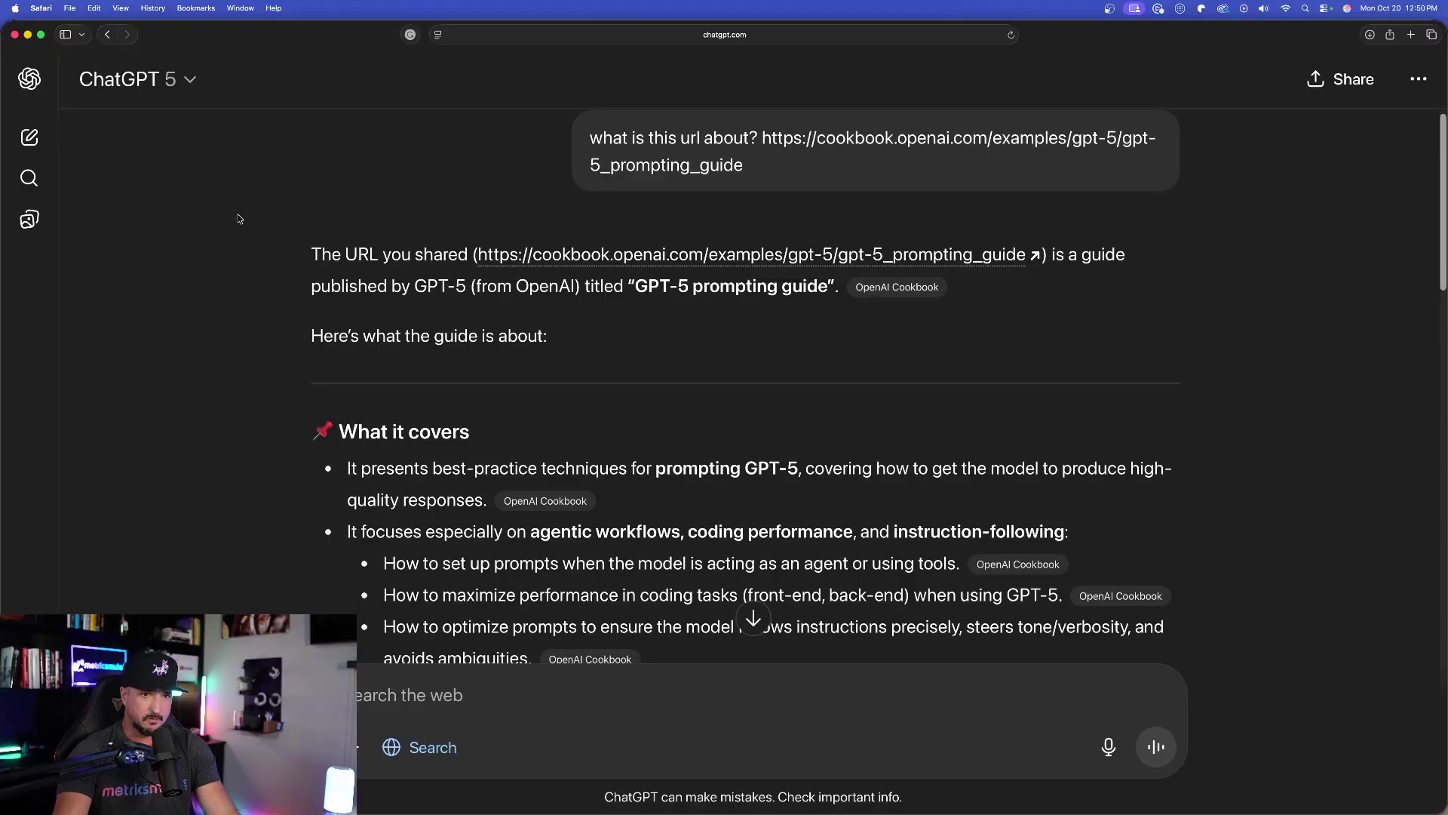
{"action": "scroll", "coordinate": [239, 219], "scroll_direction": "down", "scroll_amount": 6}
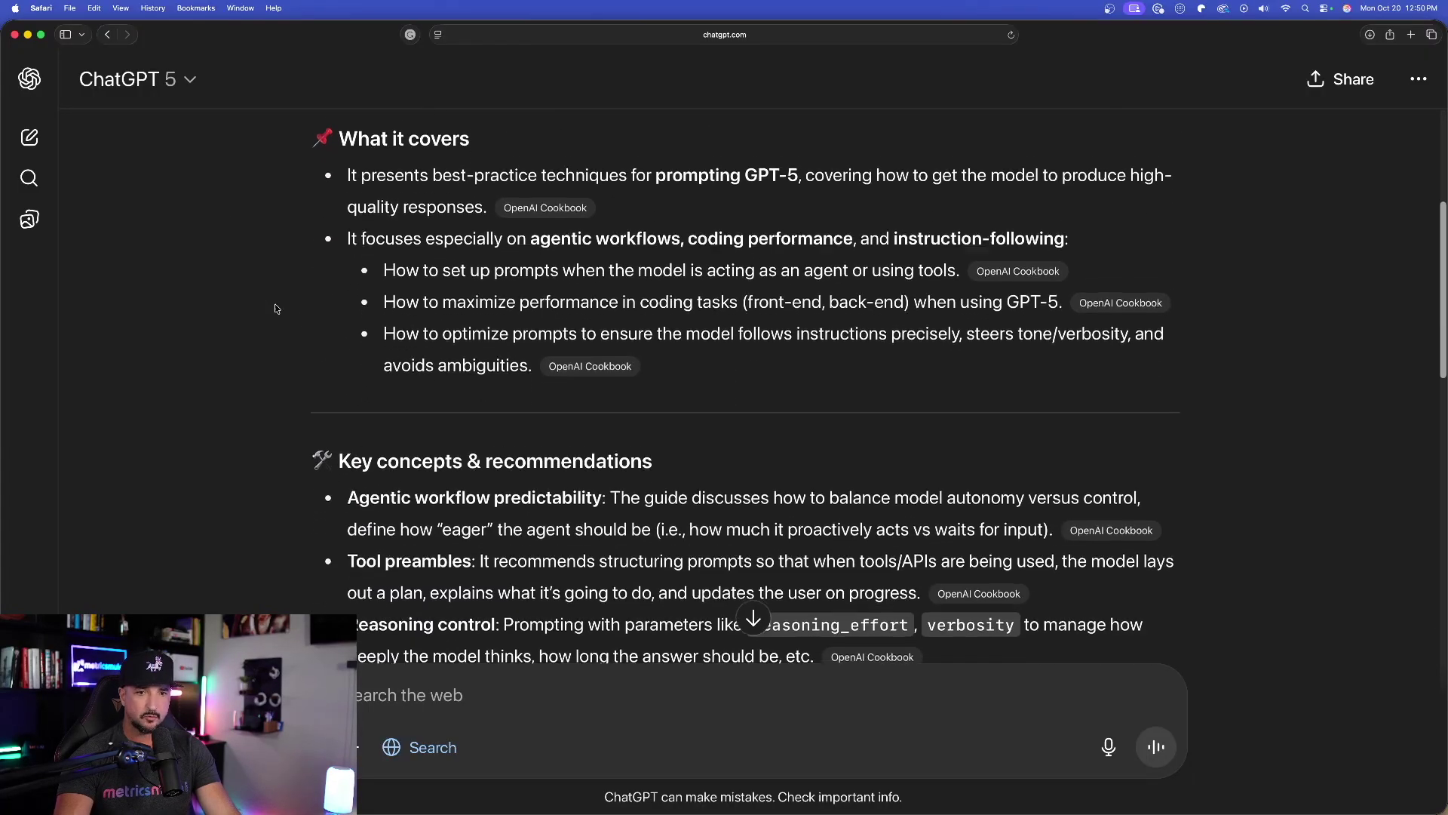
{"action": "scroll", "coordinate": [256, 305], "scroll_direction": "down", "scroll_amount": 8}
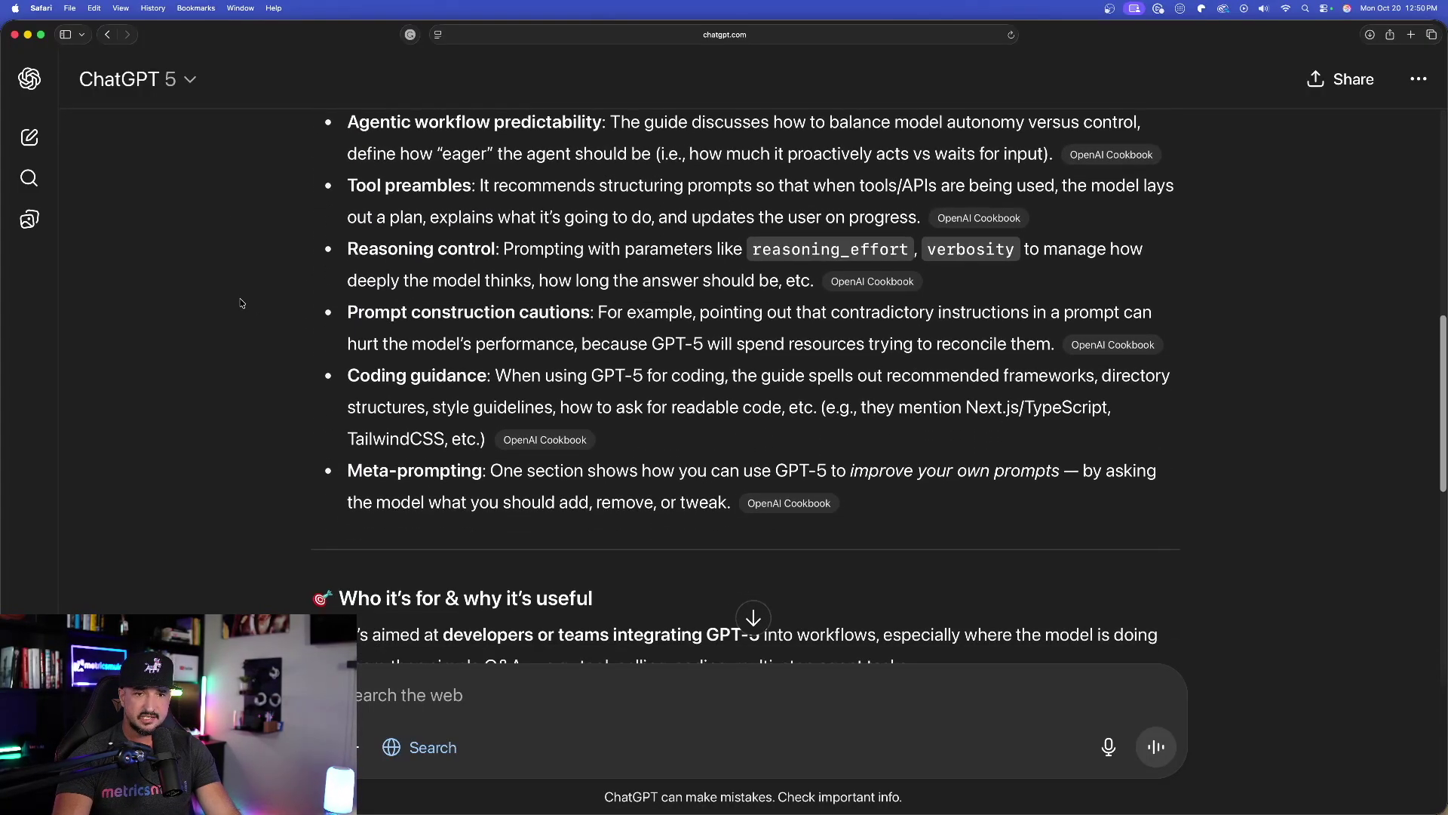
{"action": "scroll", "coordinate": [242, 301], "scroll_direction": "down", "scroll_amount": 14}
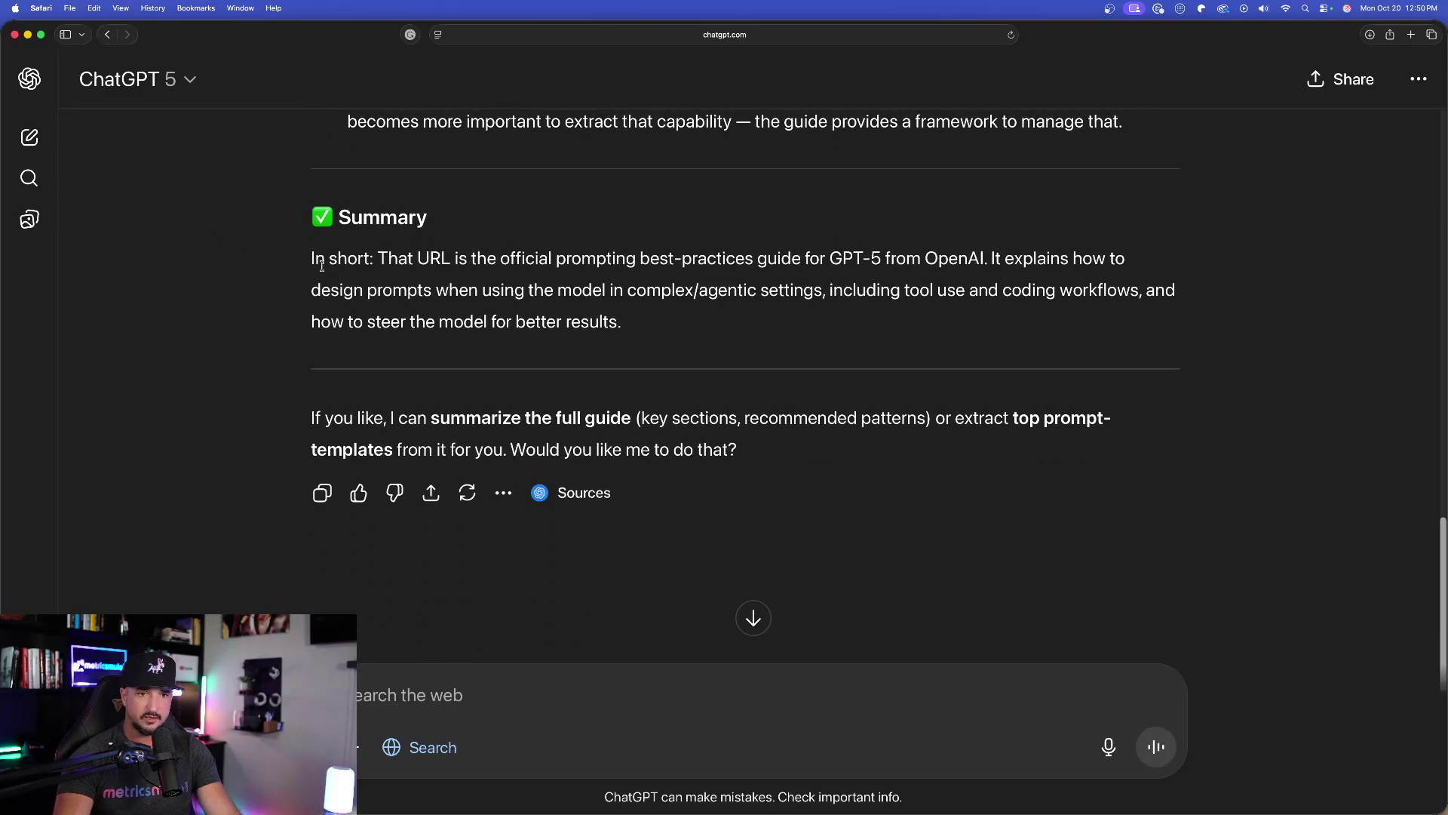
{"action": "scroll", "coordinate": [286, 317], "scroll_direction": "up", "scroll_amount": 2}
{"action": "scroll", "coordinate": [288, 281], "scroll_direction": "down", "scroll_amount": 2}
{"action": "scroll", "coordinate": [294, 286], "scroll_direction": "up", "scroll_amount": 6}
{"action": "scroll", "coordinate": [282, 317], "scroll_direction": "up", "scroll_amount": 4}
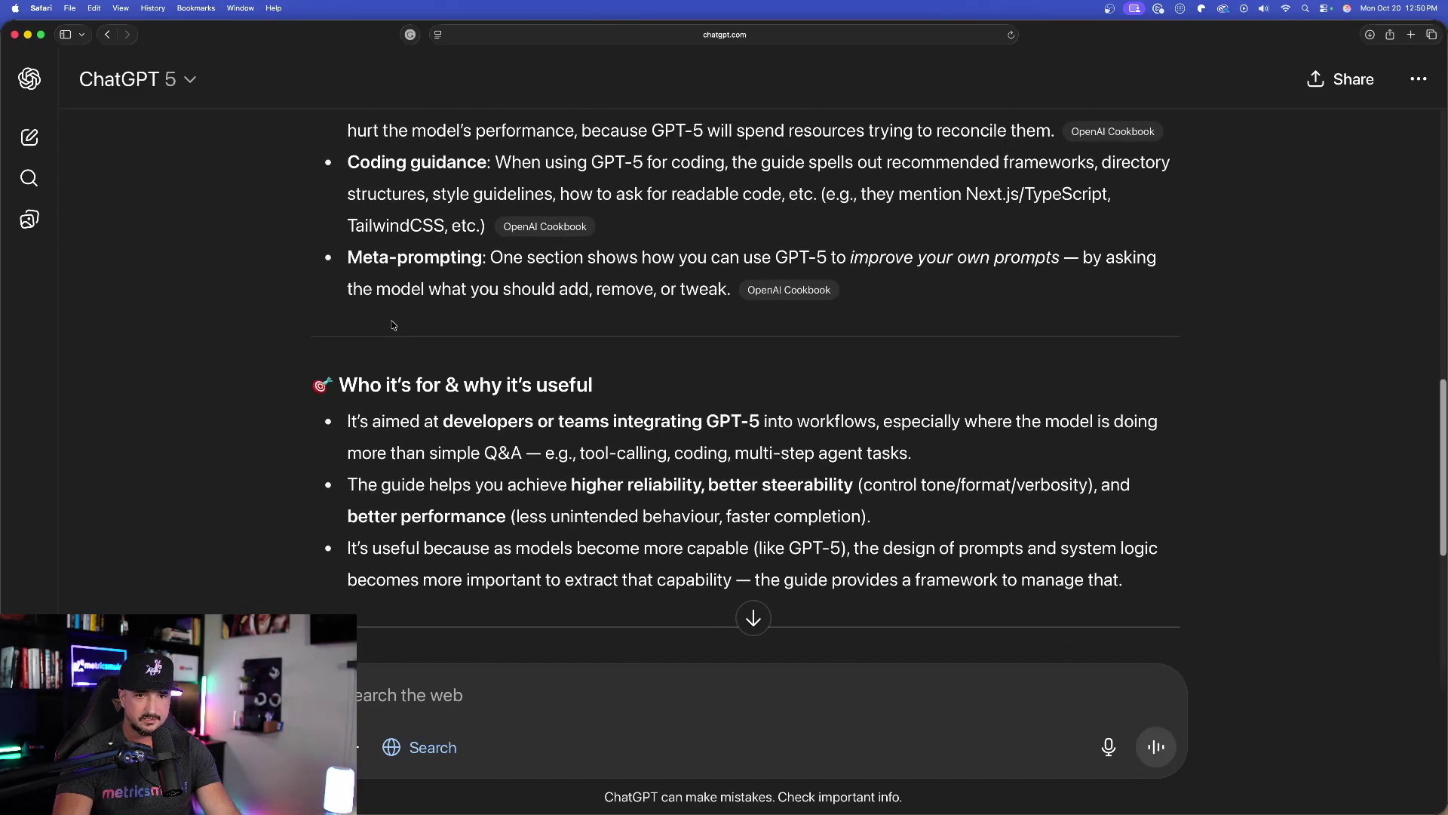
{"action": "scroll", "coordinate": [399, 302], "scroll_direction": "up", "scroll_amount": 2}
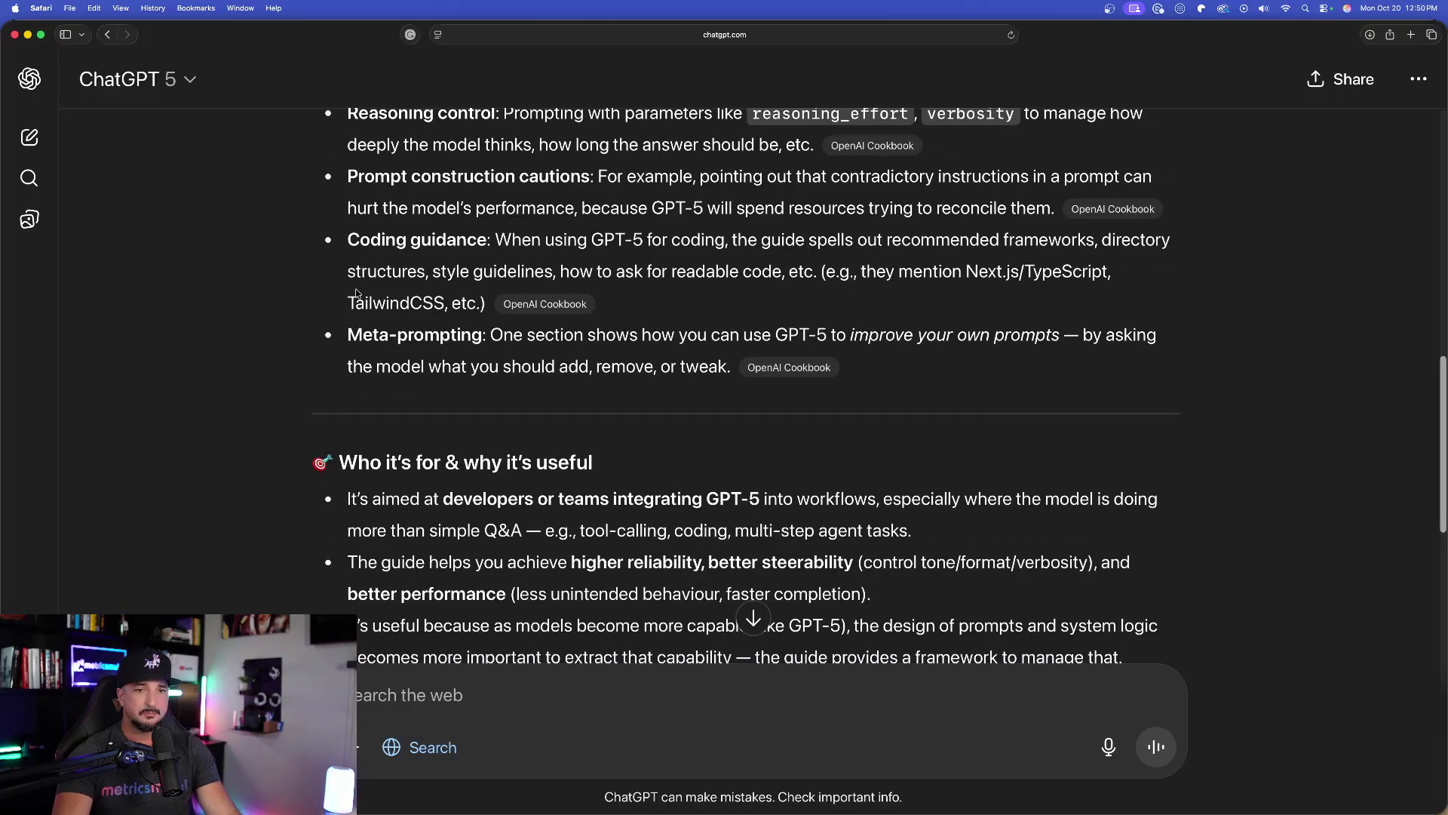
{"action": "scroll", "coordinate": [348, 301], "scroll_direction": "down", "scroll_amount": 7}
{"action": "scroll", "coordinate": [314, 300], "scroll_direction": "down", "scroll_amount": 2}
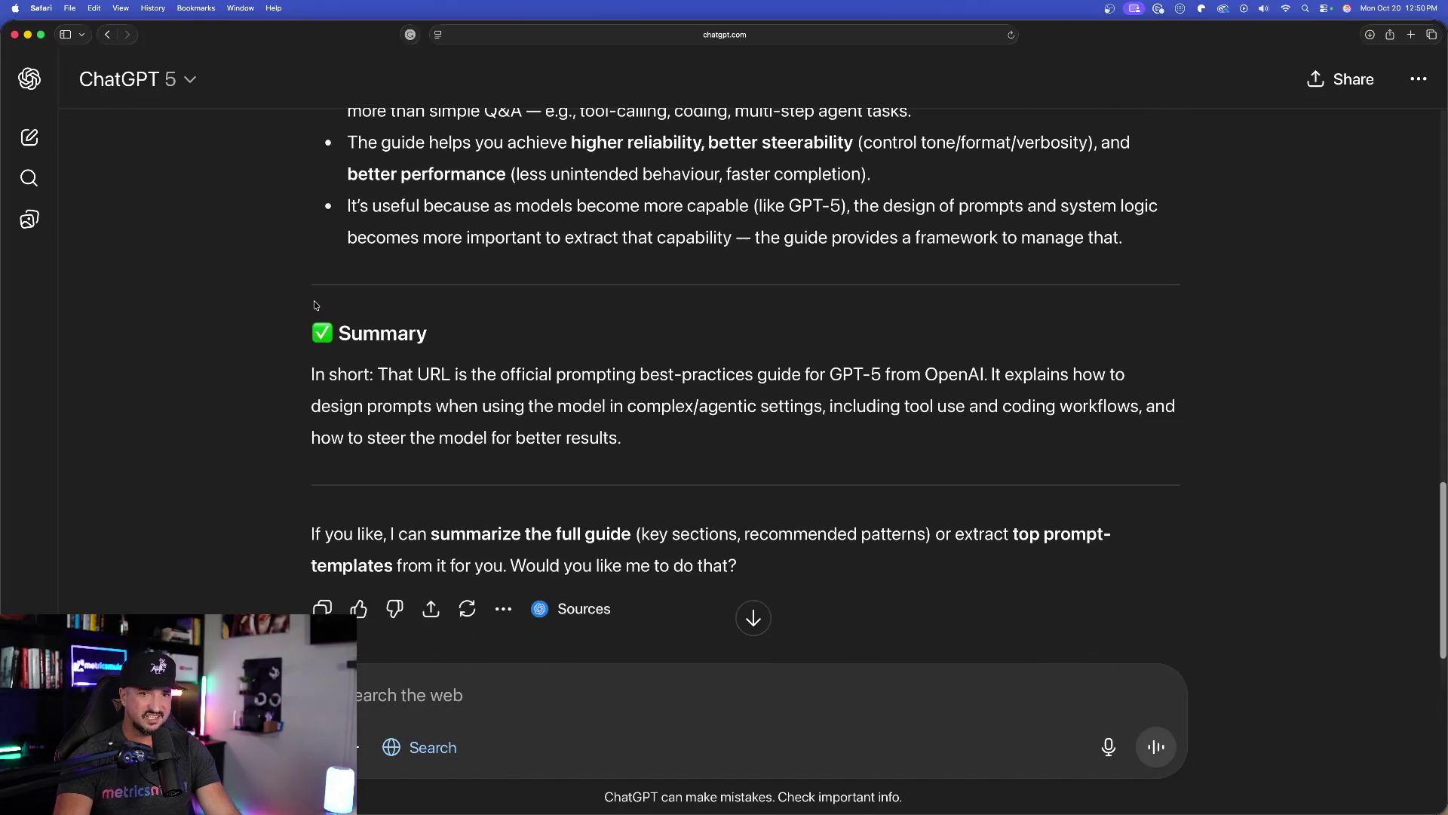
{"action": "scroll", "coordinate": [314, 300], "scroll_direction": "up", "scroll_amount": 15}
{"action": "scroll", "coordinate": [540, 320], "scroll_direction": "down", "scroll_amount": 15}
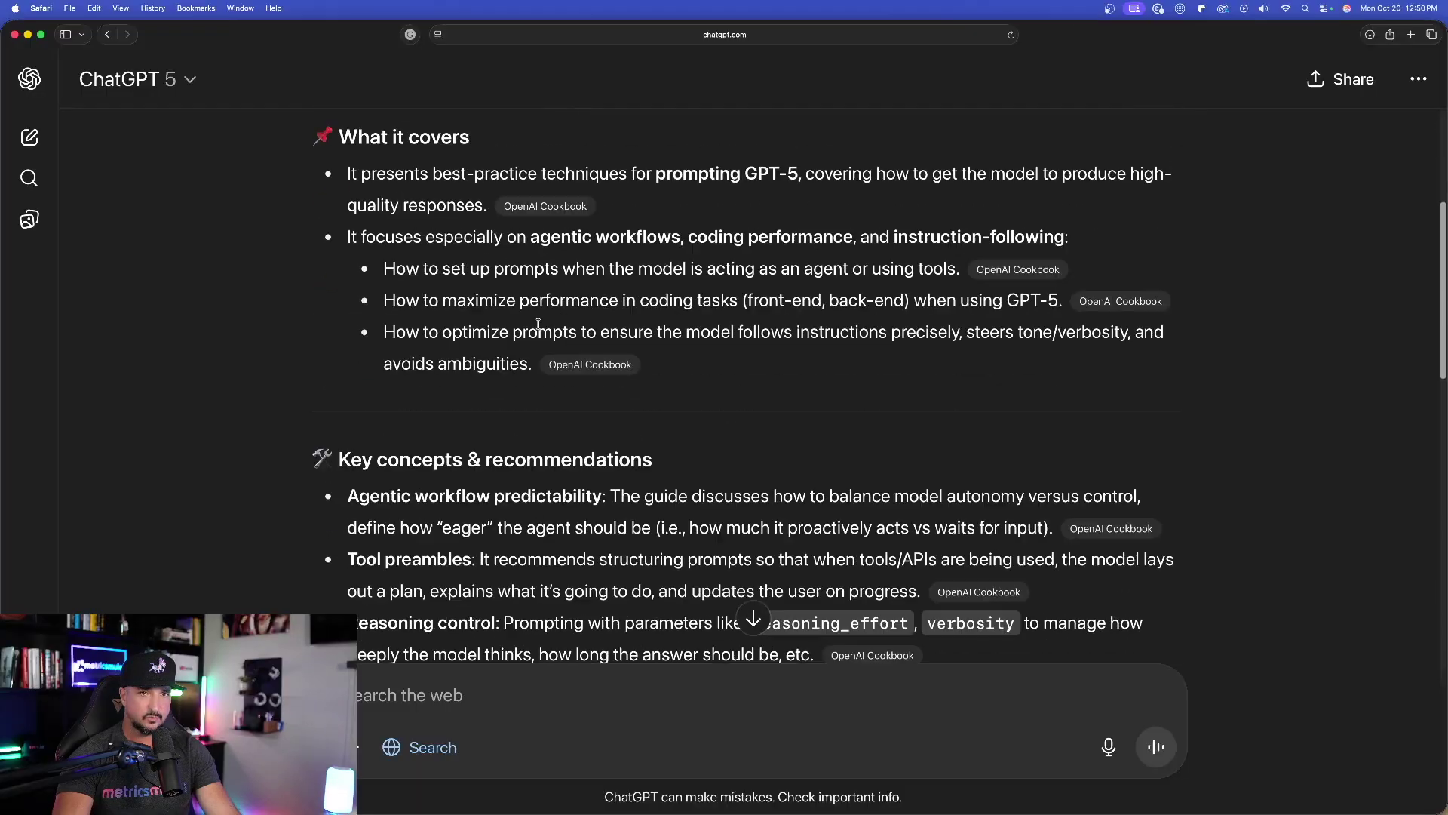
{"action": "scroll", "coordinate": [396, 543], "scroll_direction": "up", "scroll_amount": 1}
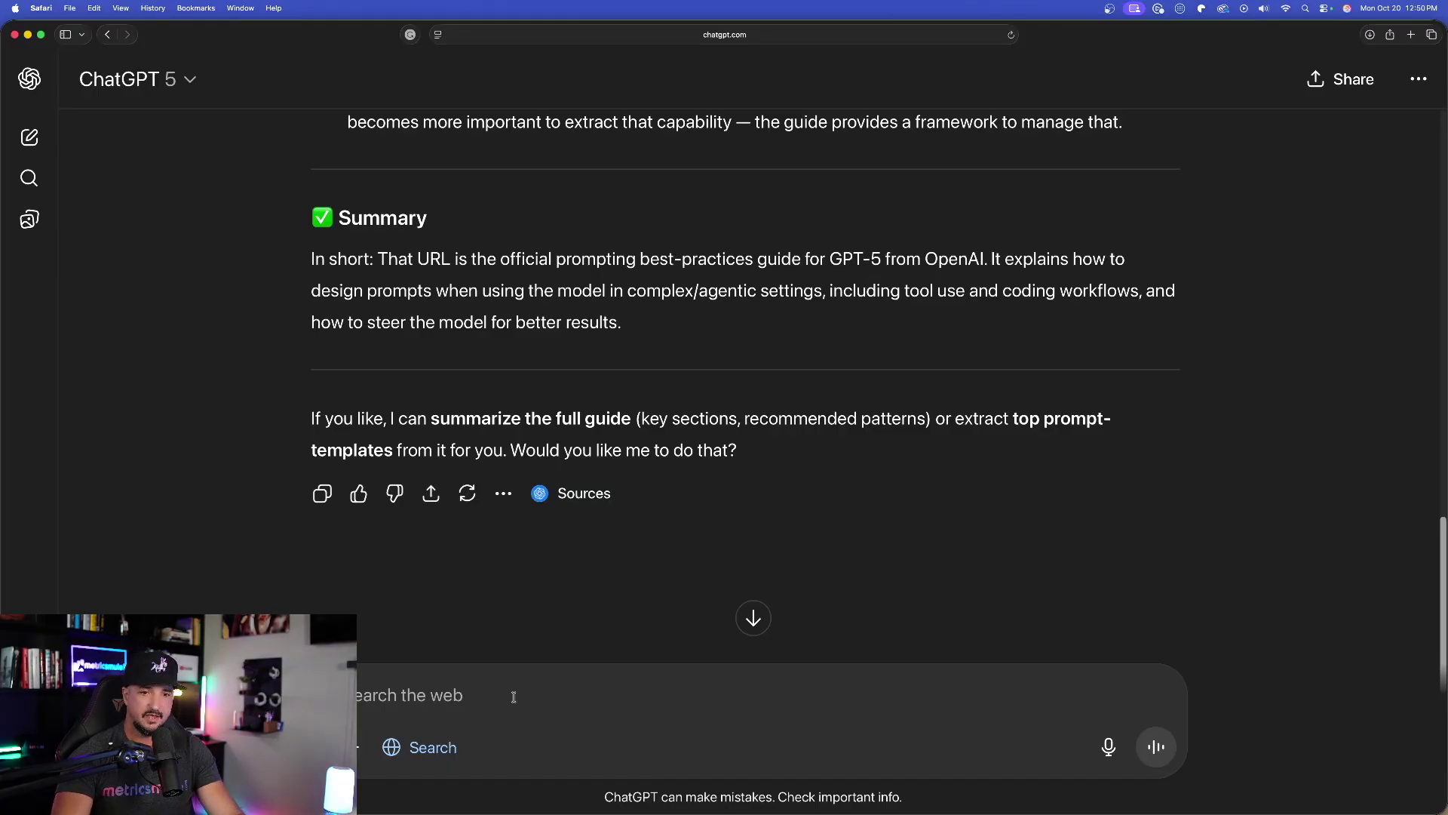
Send the prepared request for example image, video and YouTube-title prompts.
{"action": "type", "text": "based on the guide and prompt adherence techniques to use in order to create the best prompts possible, provide me with multiple example prompts based on the advice in this guide. I want example prompts based on the best prompt adherence techniques for 3 categories: prompts for AI images, prompts for AI videos and prompts for coming up with eye-catching YouTube titles."}
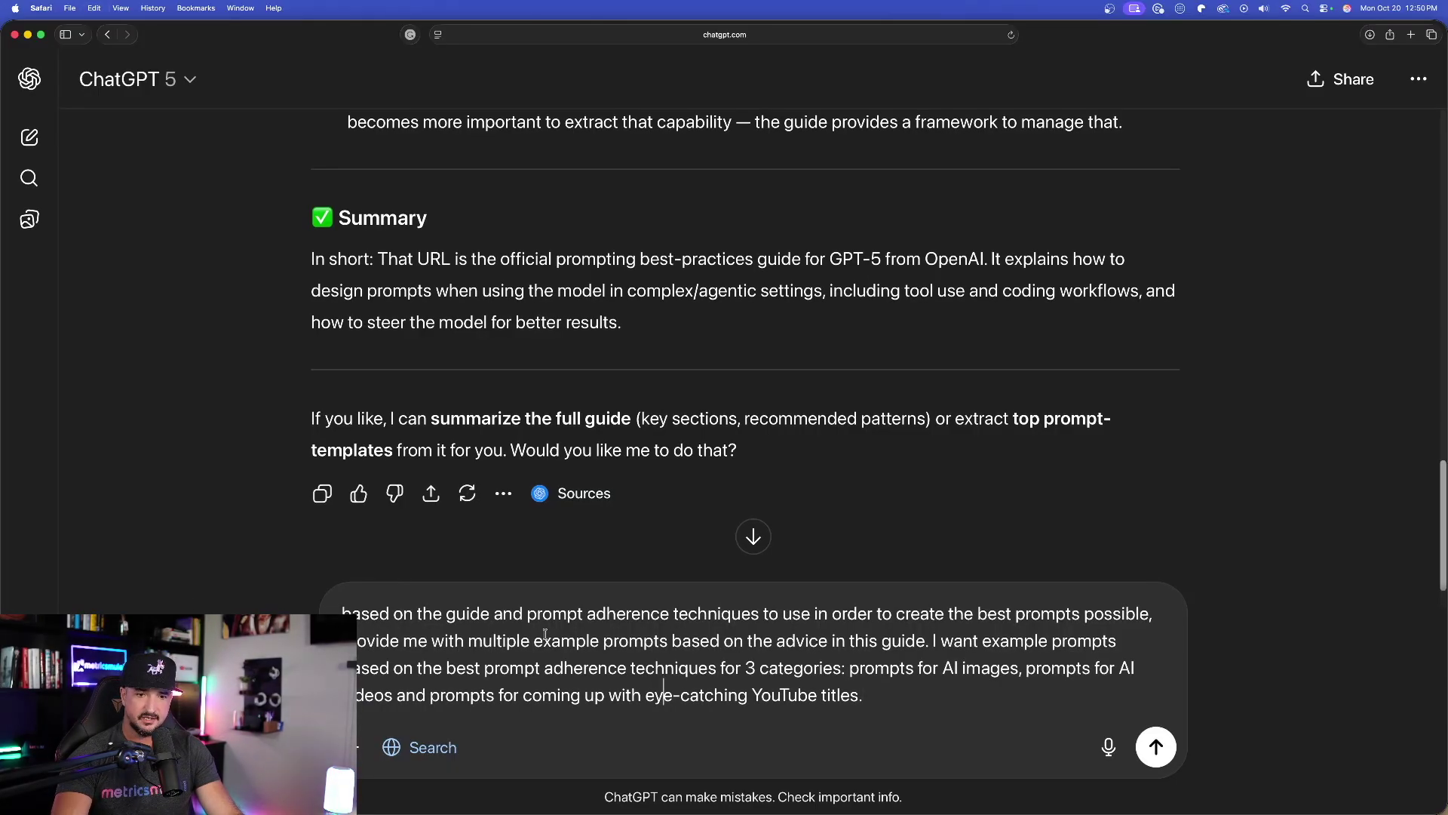
{"action": "left_click", "coordinate": [1156, 747]}
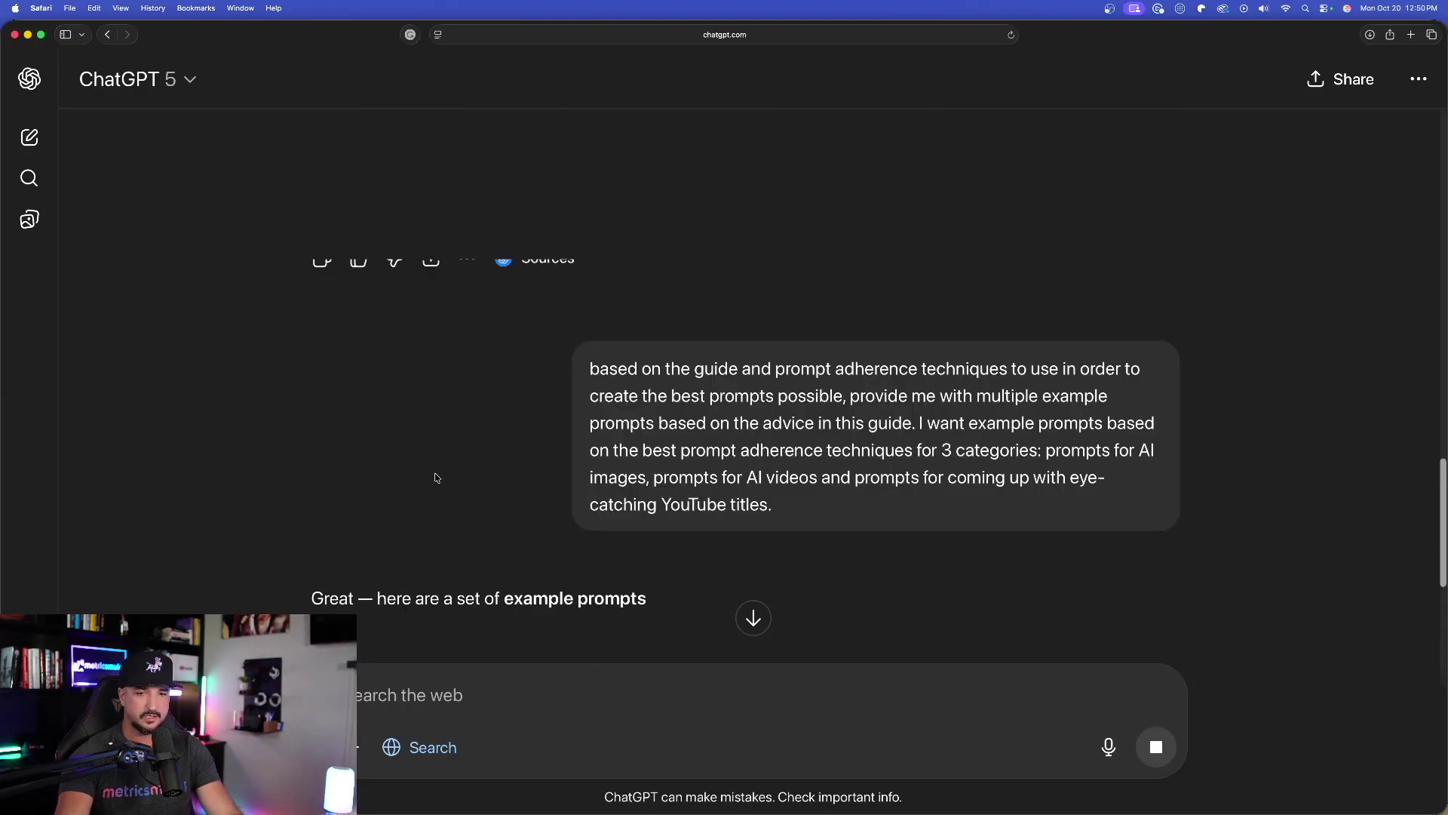
{"action": "scroll", "coordinate": [442, 478], "scroll_direction": "down", "scroll_amount": 6}
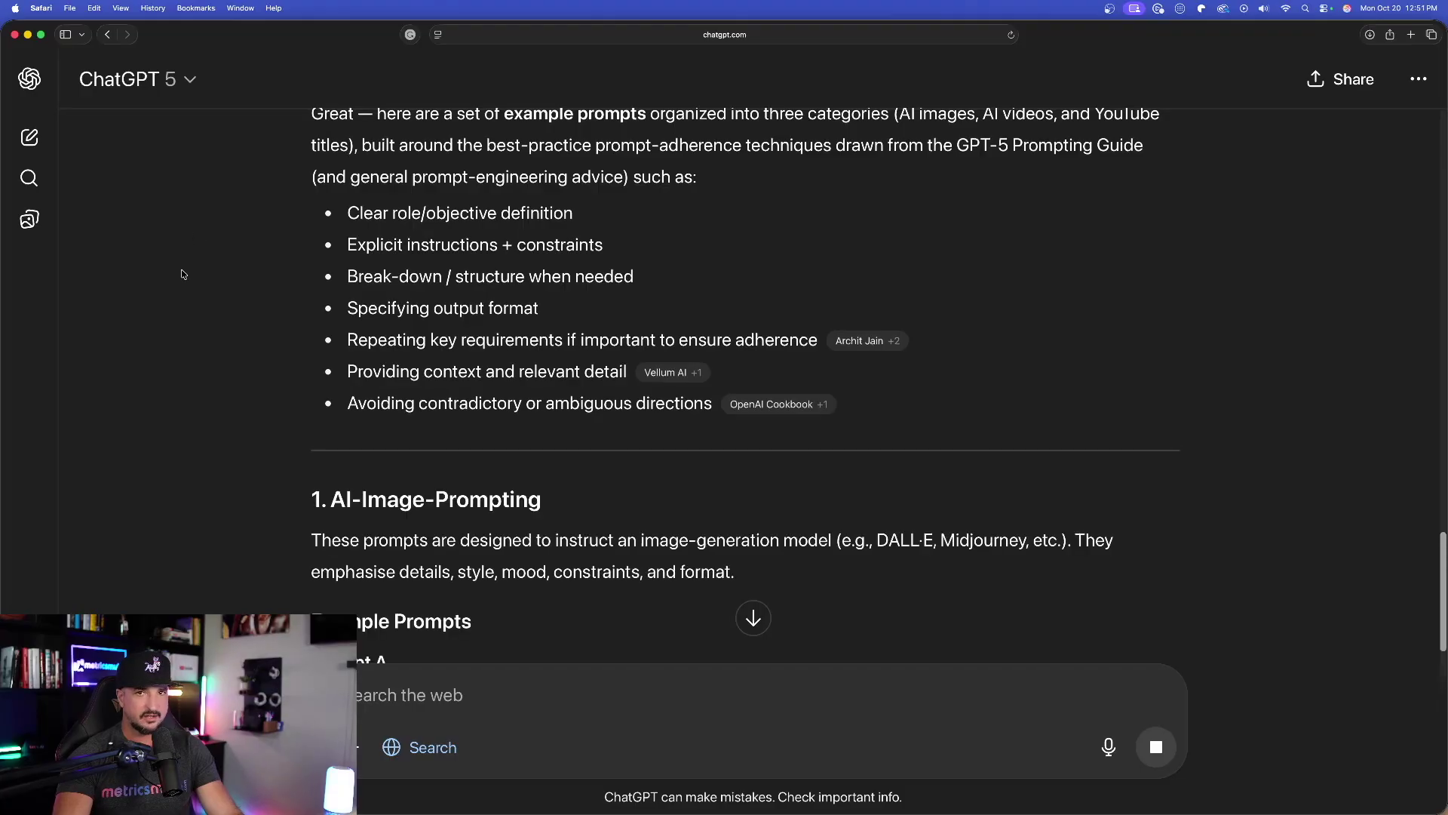
{"action": "scroll", "coordinate": [187, 280], "scroll_direction": "down", "scroll_amount": 8}
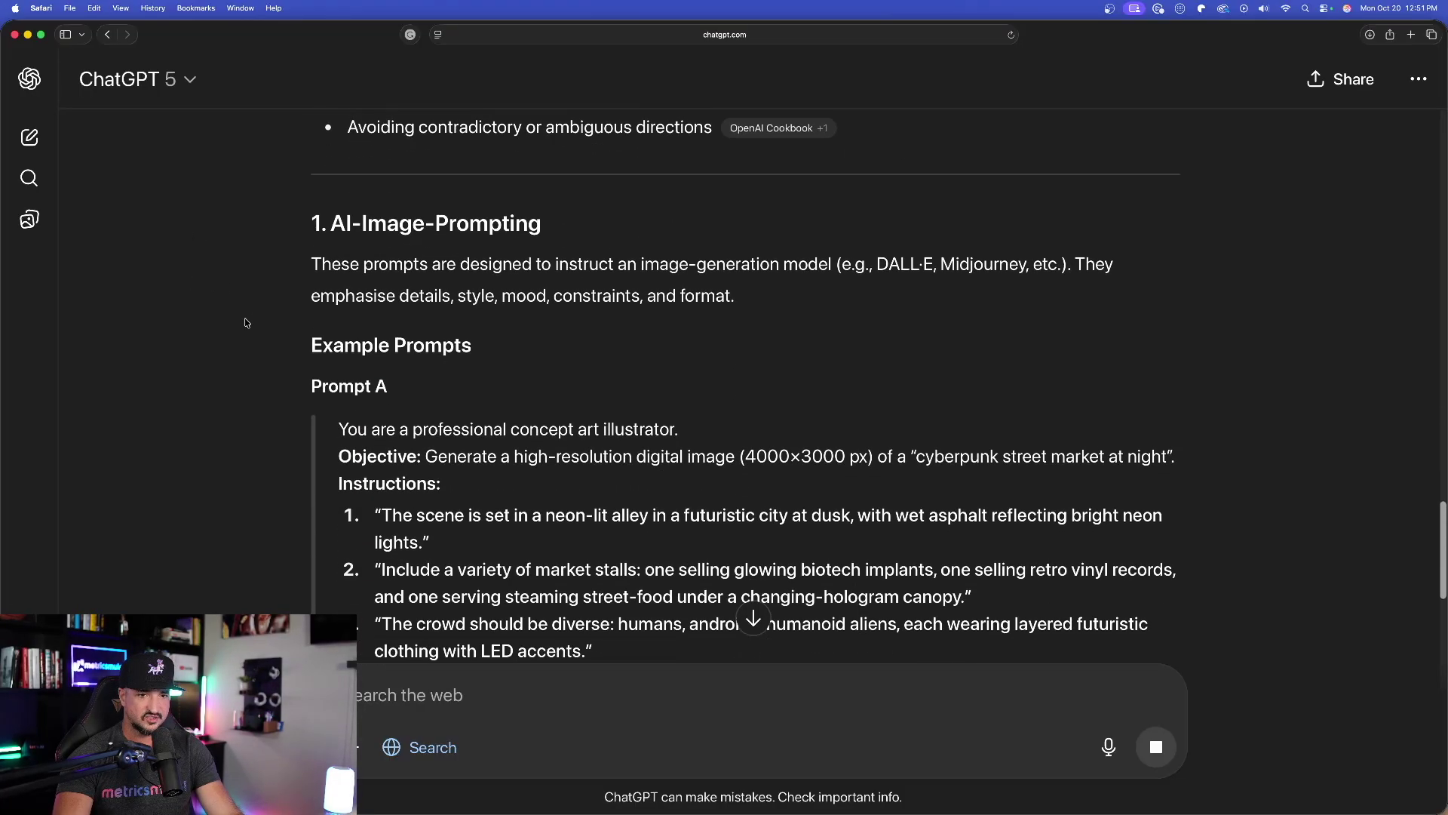
{"action": "scroll", "coordinate": [310, 291], "scroll_direction": "up", "scroll_amount": 1}
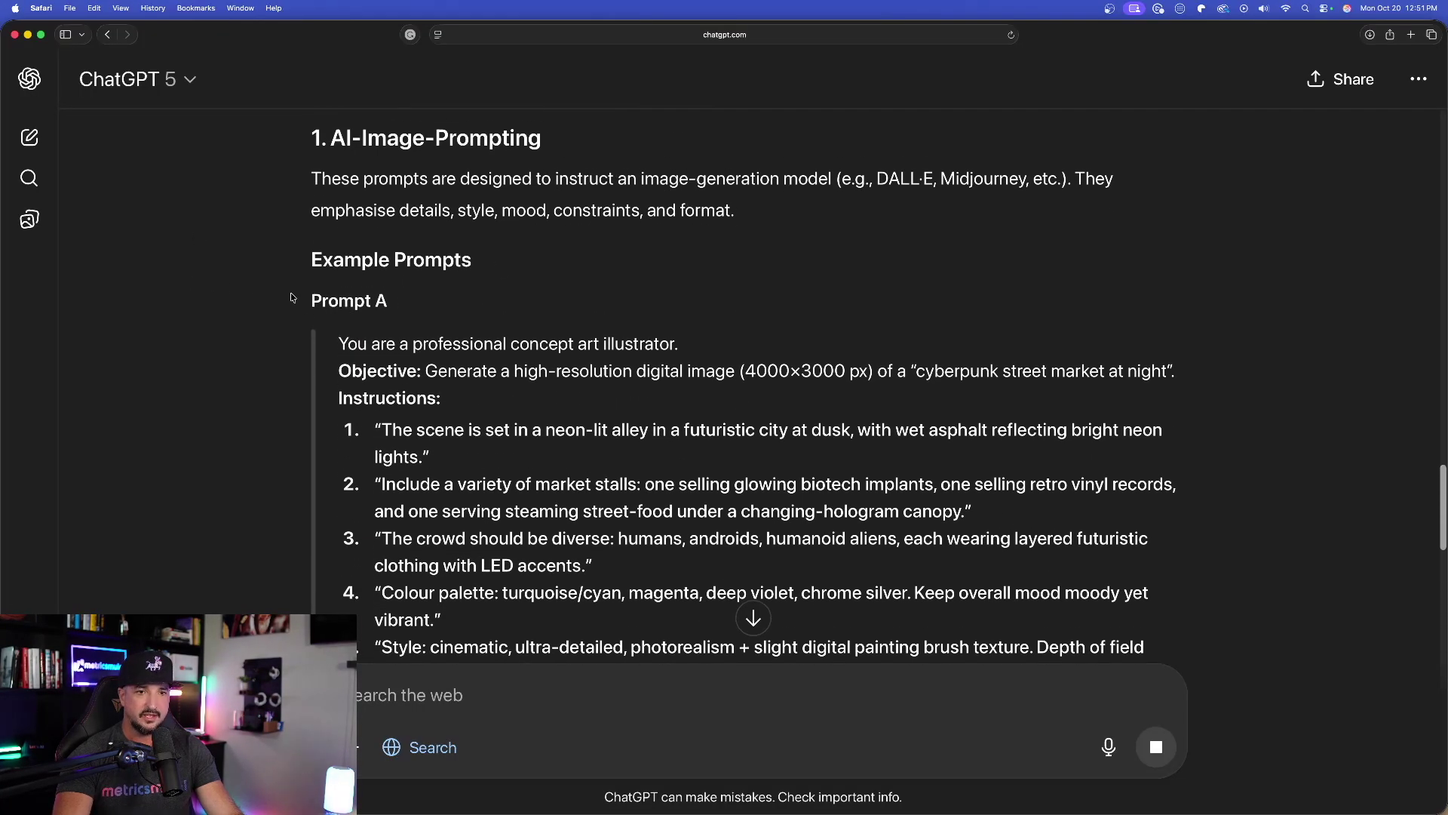
Read through Prompts A/B/C down to 'Explanation of How These Use the Guide's Techniques'.
{"action": "scroll", "coordinate": [402, 362], "scroll_direction": "down", "scroll_amount": 7}
{"action": "scroll", "coordinate": [402, 362], "scroll_direction": "up", "scroll_amount": 6}
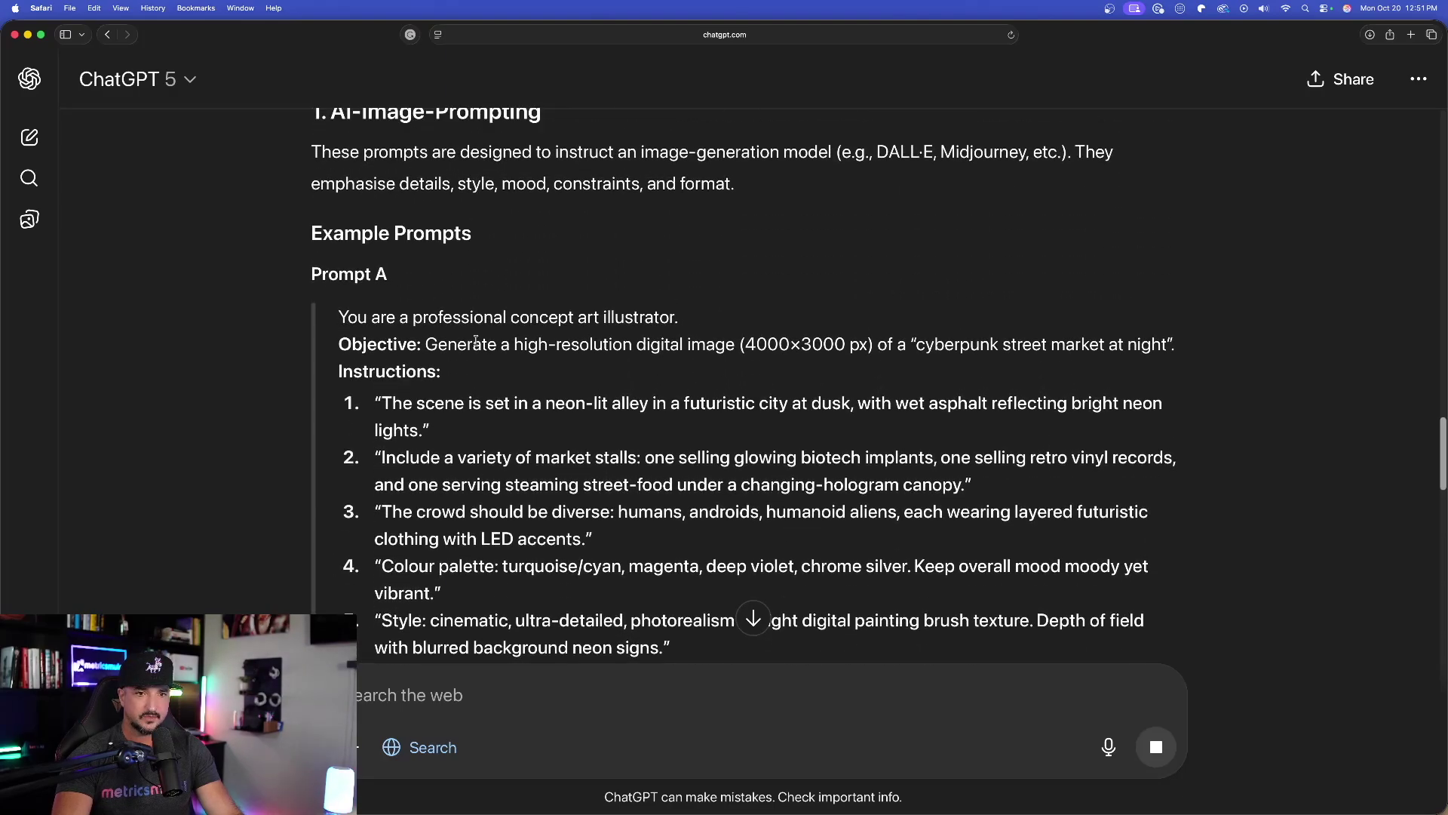
{"action": "left_click_drag", "start_coordinate": [359, 326], "coordinate": [643, 459]}
{"action": "scroll", "coordinate": [388, 418], "scroll_direction": "down", "scroll_amount": 12}
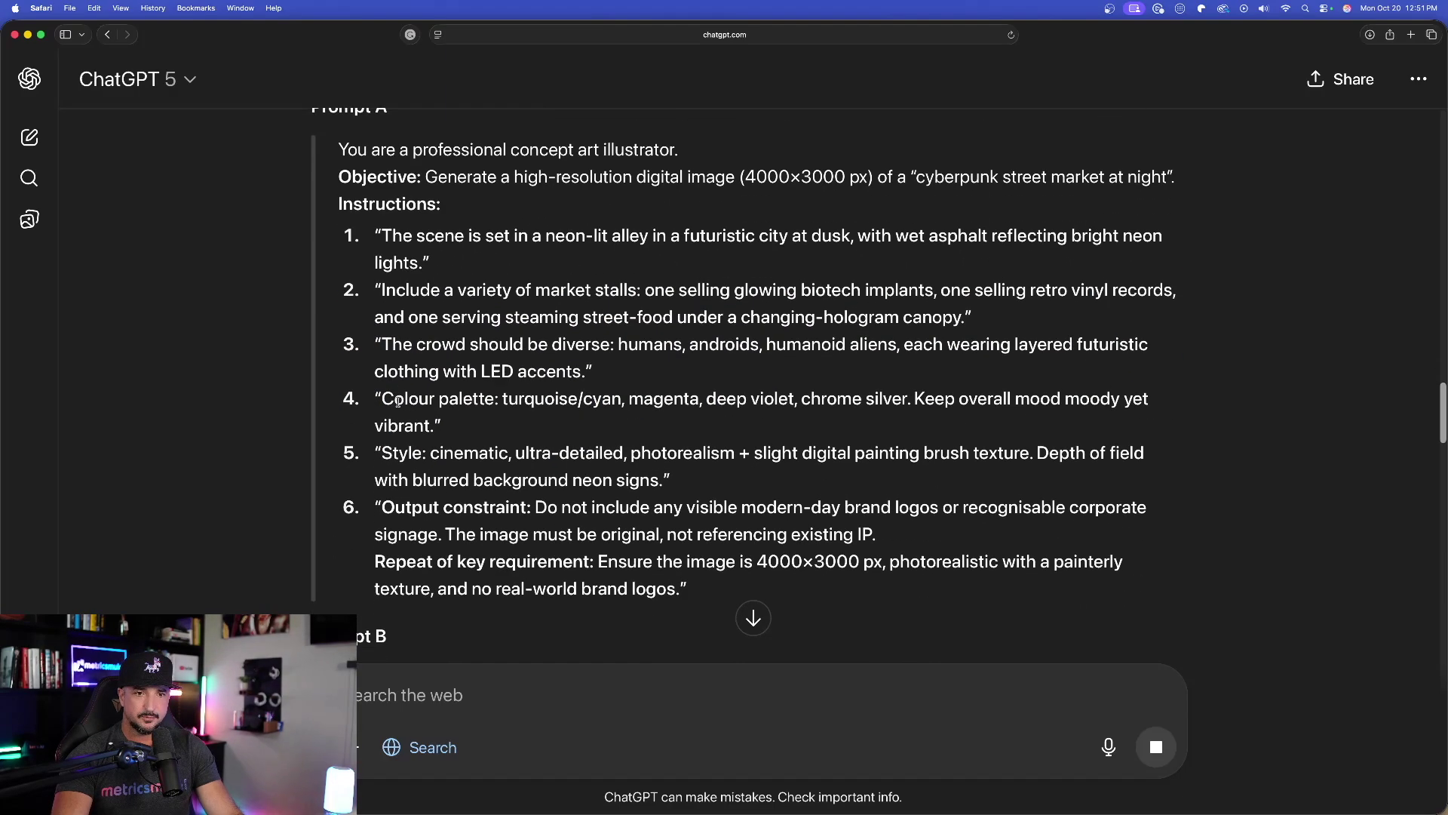
{"action": "scroll", "coordinate": [388, 417], "scroll_direction": "down", "scroll_amount": 15}
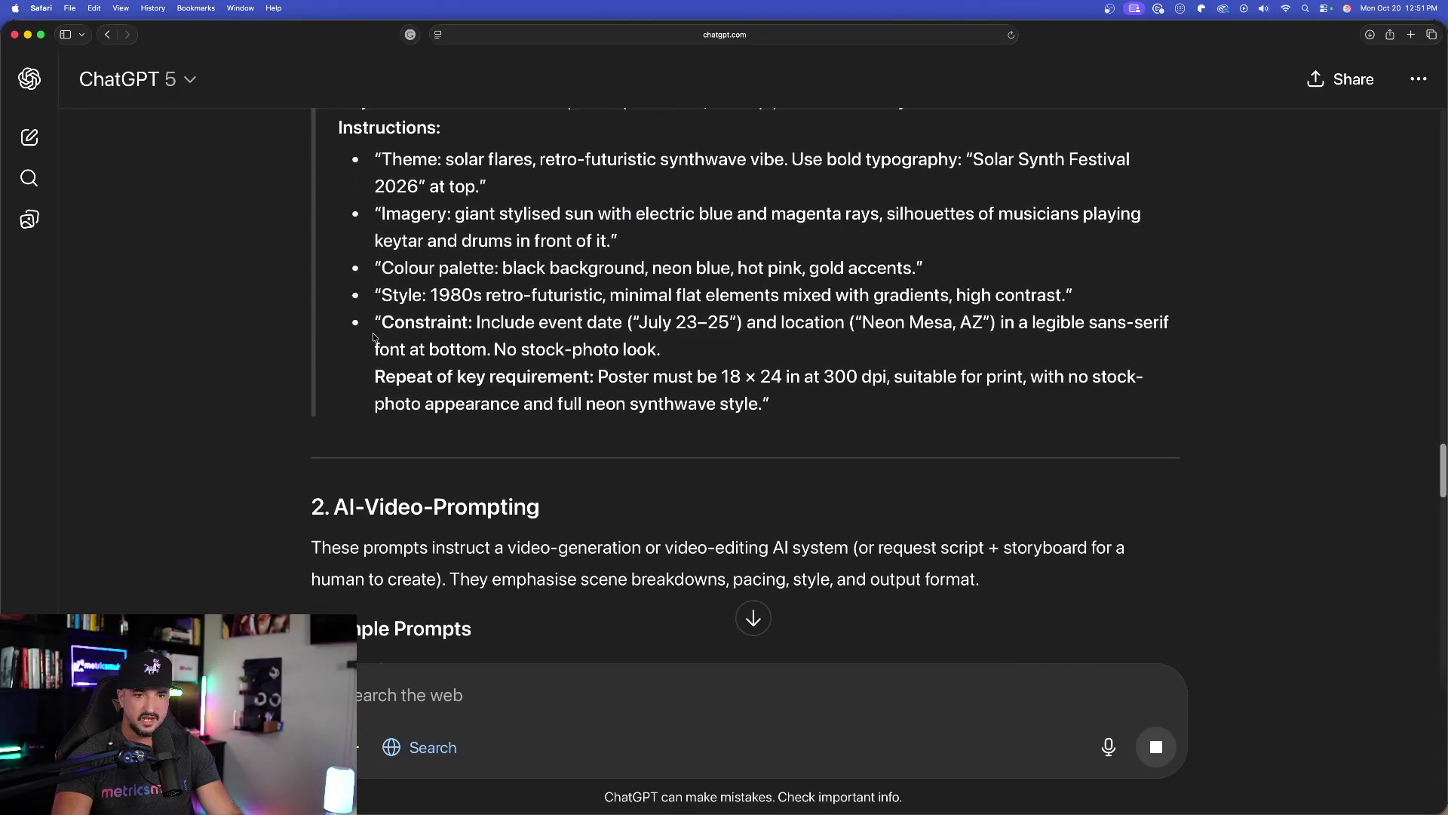
{"action": "scroll", "coordinate": [351, 329], "scroll_direction": "down", "scroll_amount": 20}
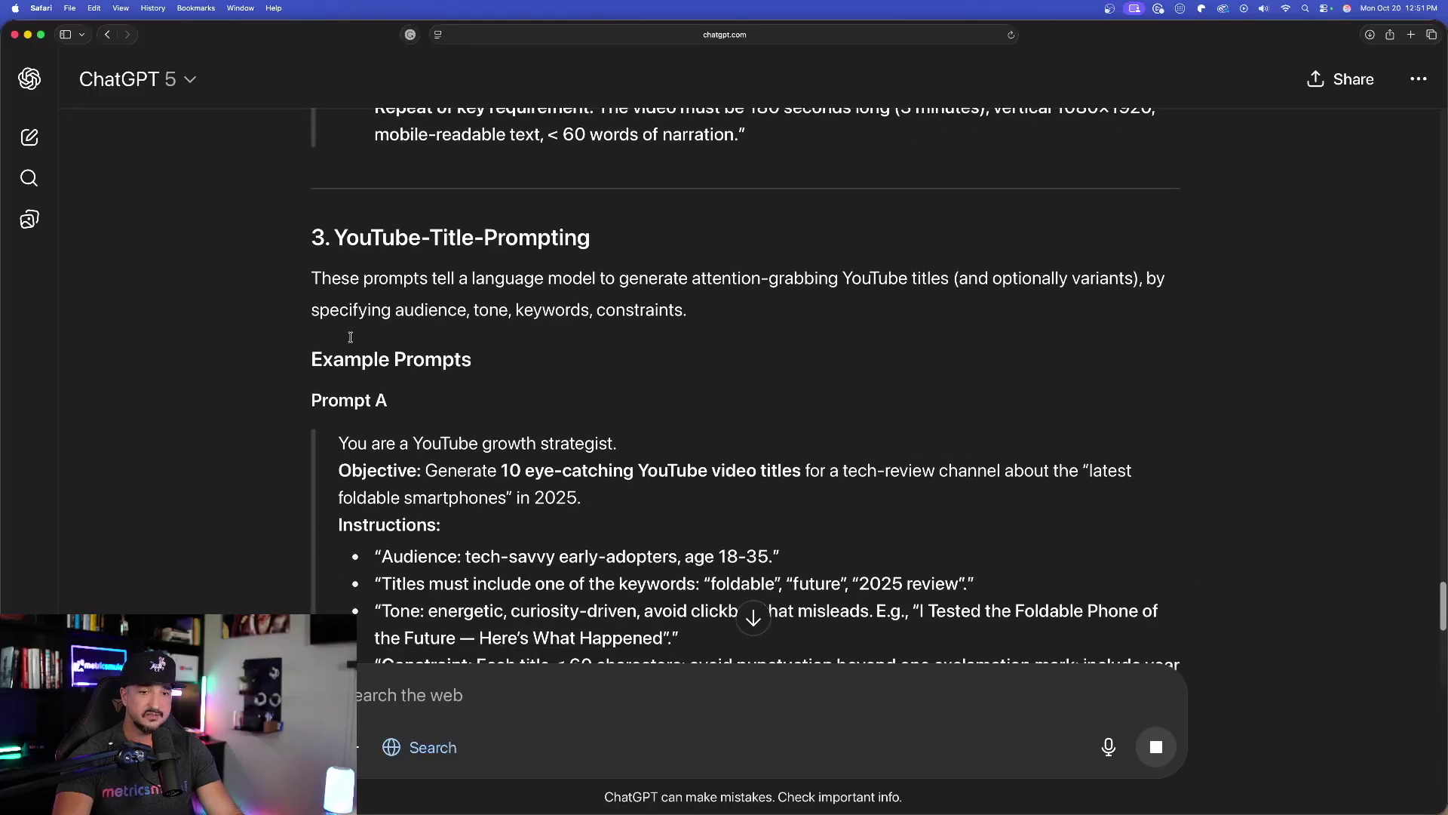
{"action": "scroll", "coordinate": [315, 309], "scroll_direction": "down", "scroll_amount": 17}
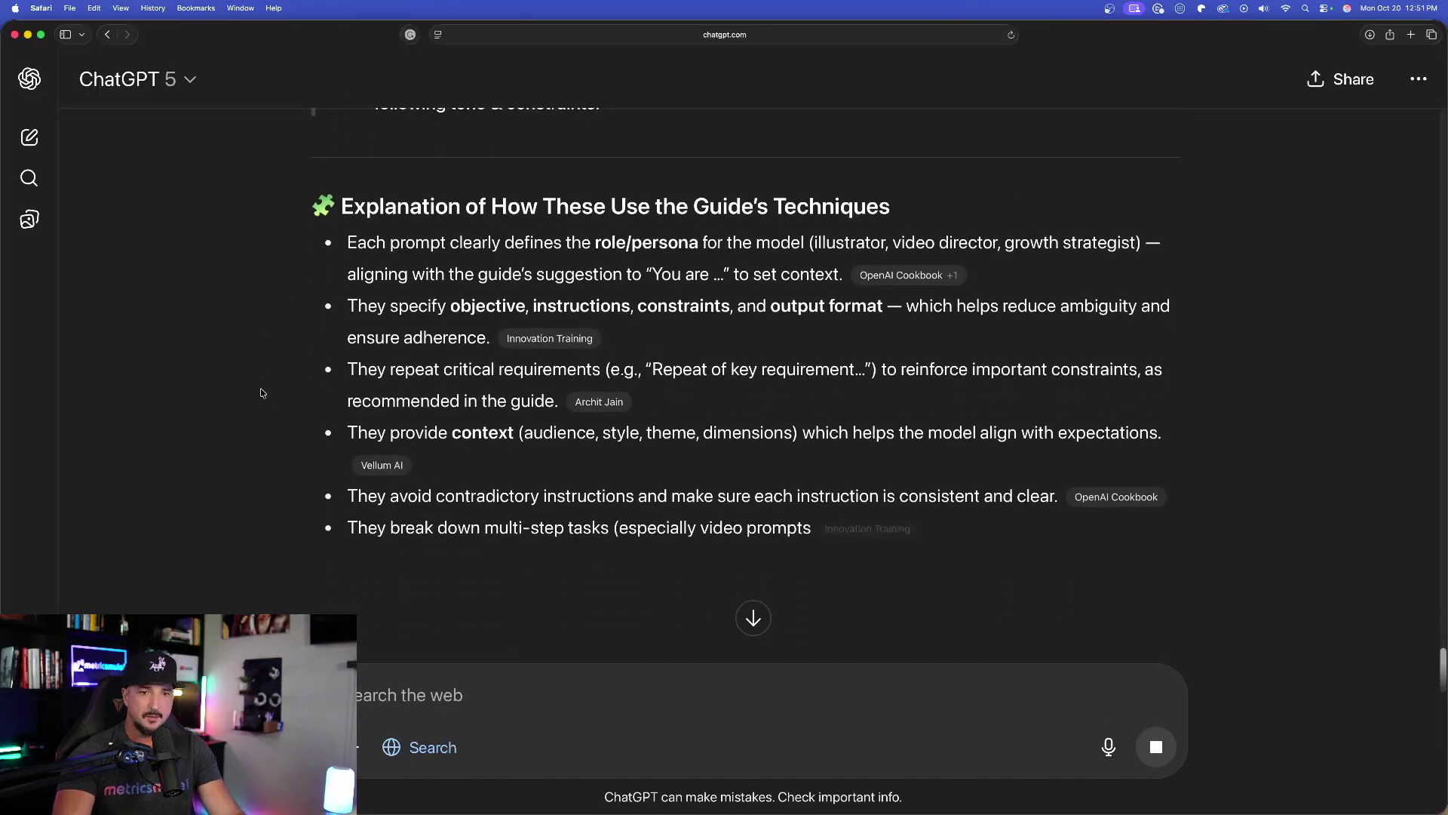
{"action": "scroll", "coordinate": [254, 386], "scroll_direction": "down", "scroll_amount": 4}
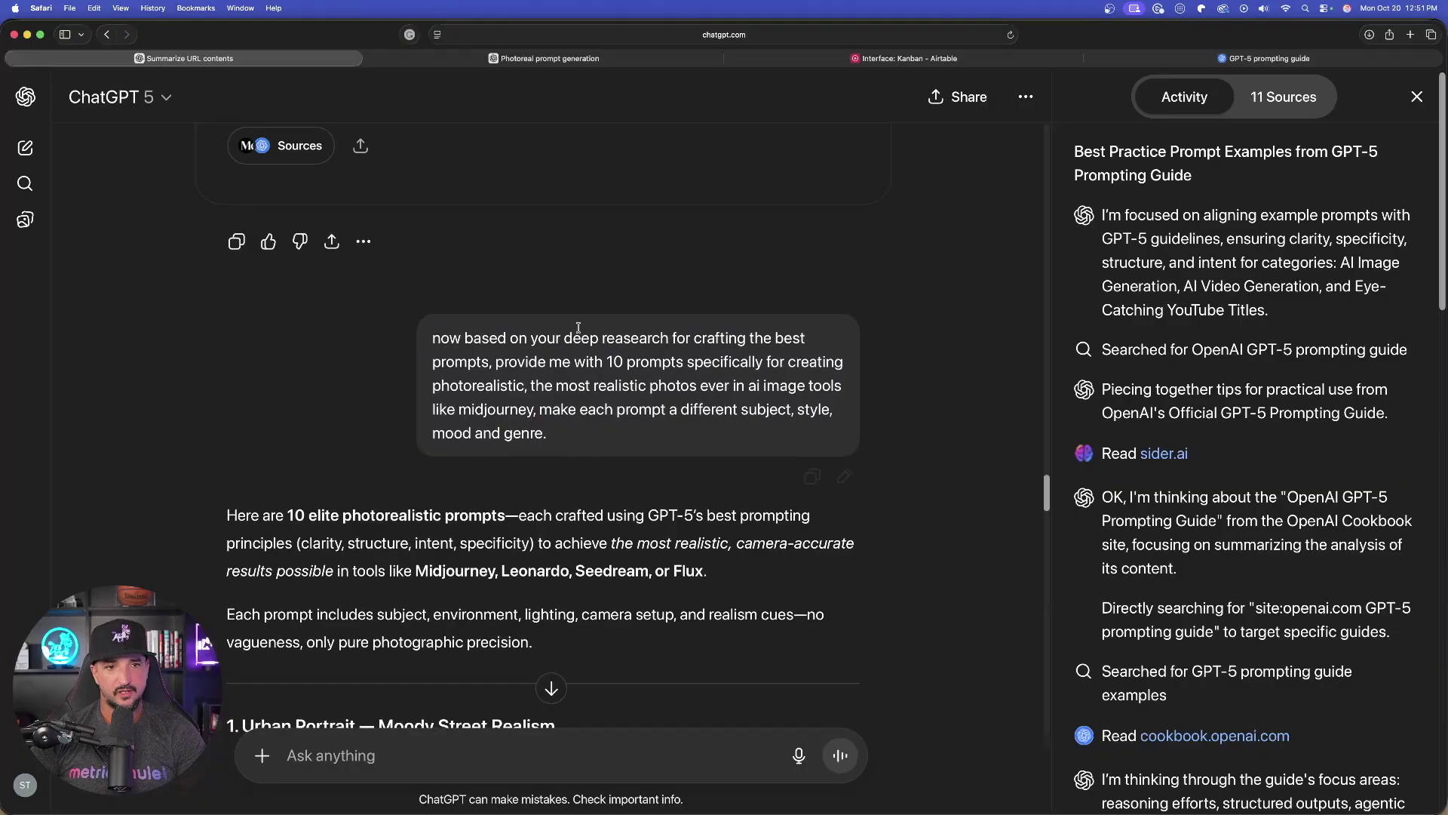
Scroll back up to '1. Prompts for AI Image Generation' in the research reply.
{"action": "scroll", "coordinate": [579, 326], "scroll_direction": "up", "scroll_amount": 15}
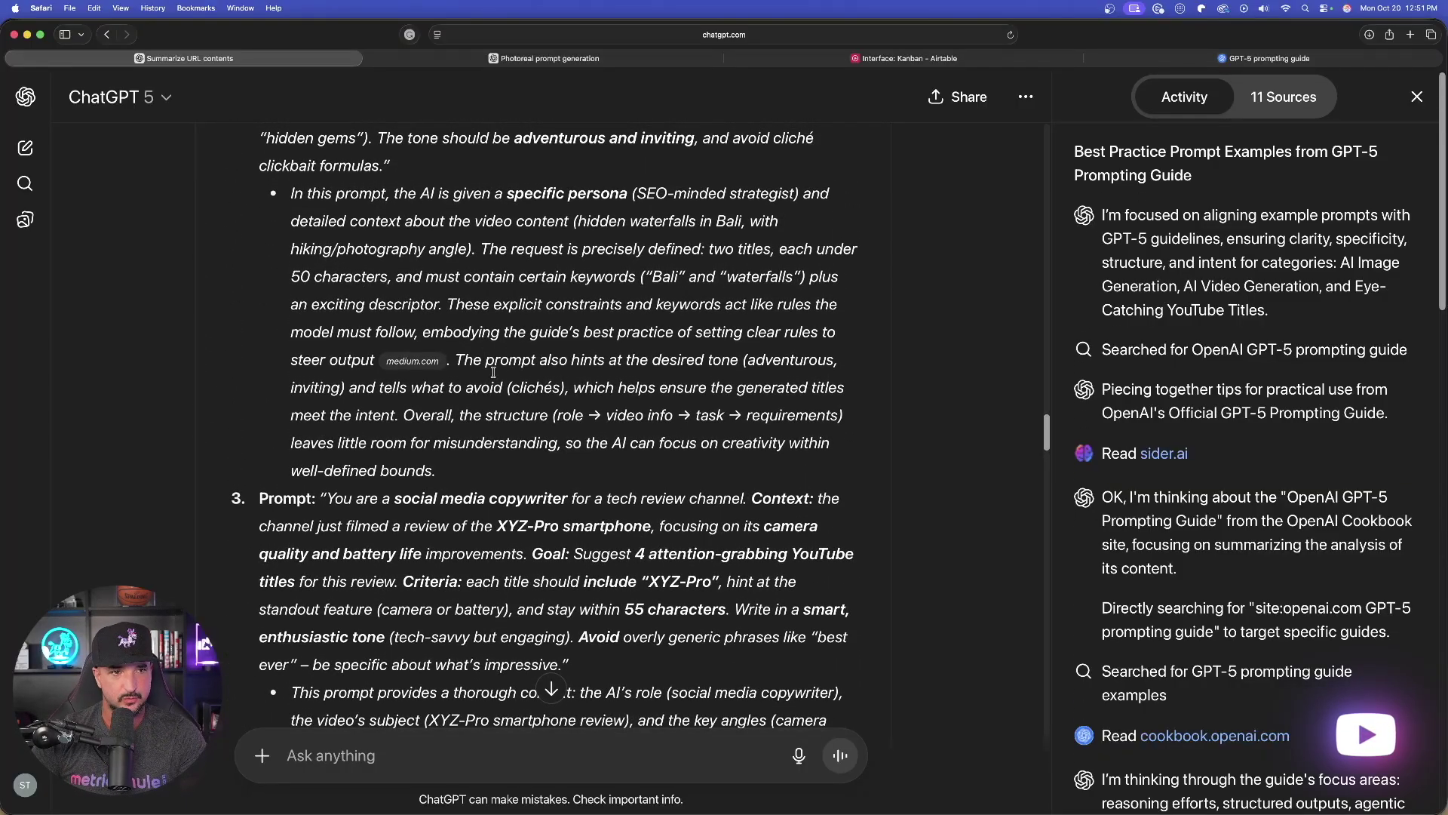
{"action": "scroll", "coordinate": [493, 372], "scroll_direction": "up", "scroll_amount": 15}
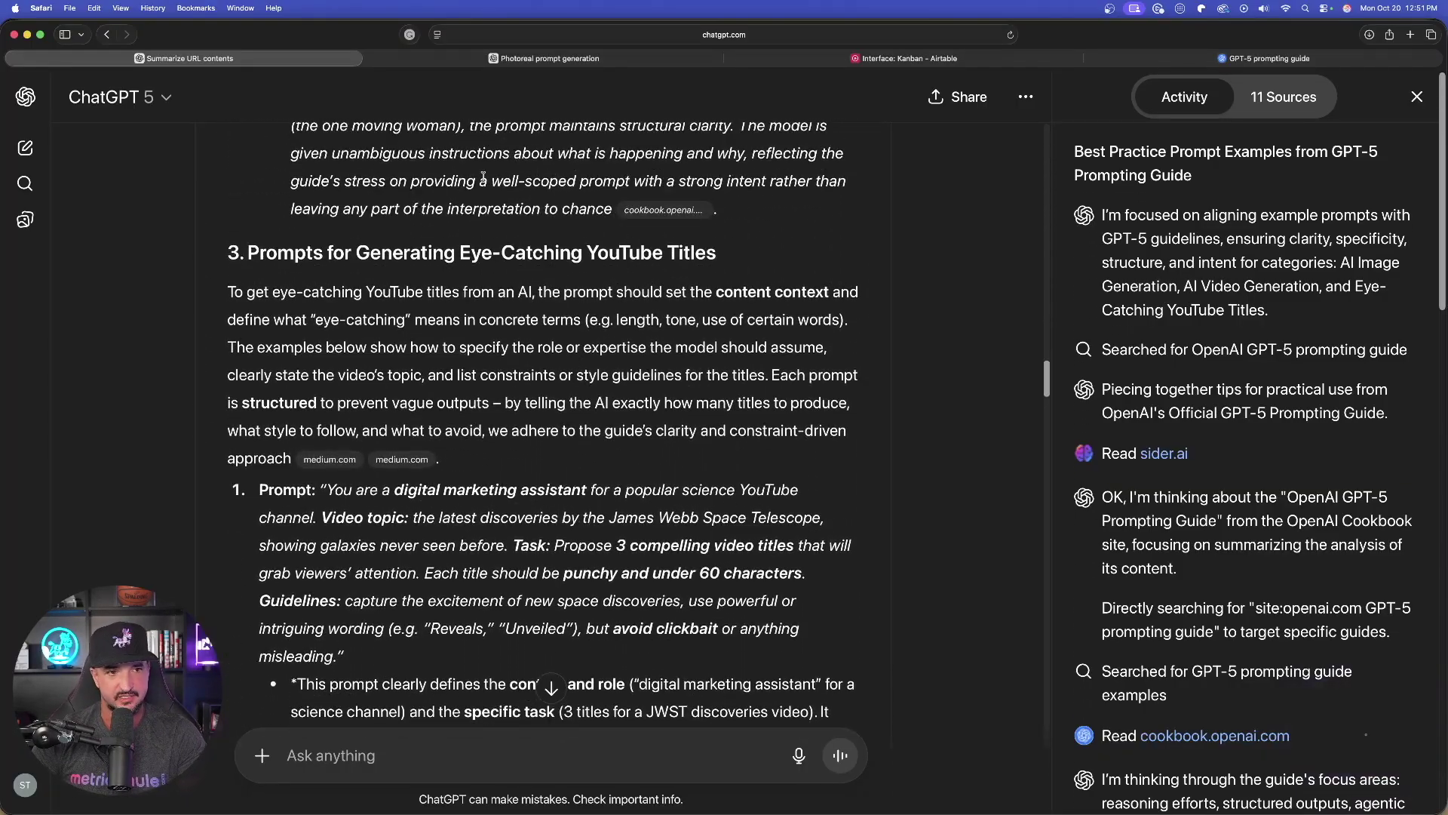
{"action": "scroll", "coordinate": [483, 181], "scroll_direction": "up", "scroll_amount": 7}
{"action": "scroll", "coordinate": [595, 332], "scroll_direction": "down", "scroll_amount": 5}
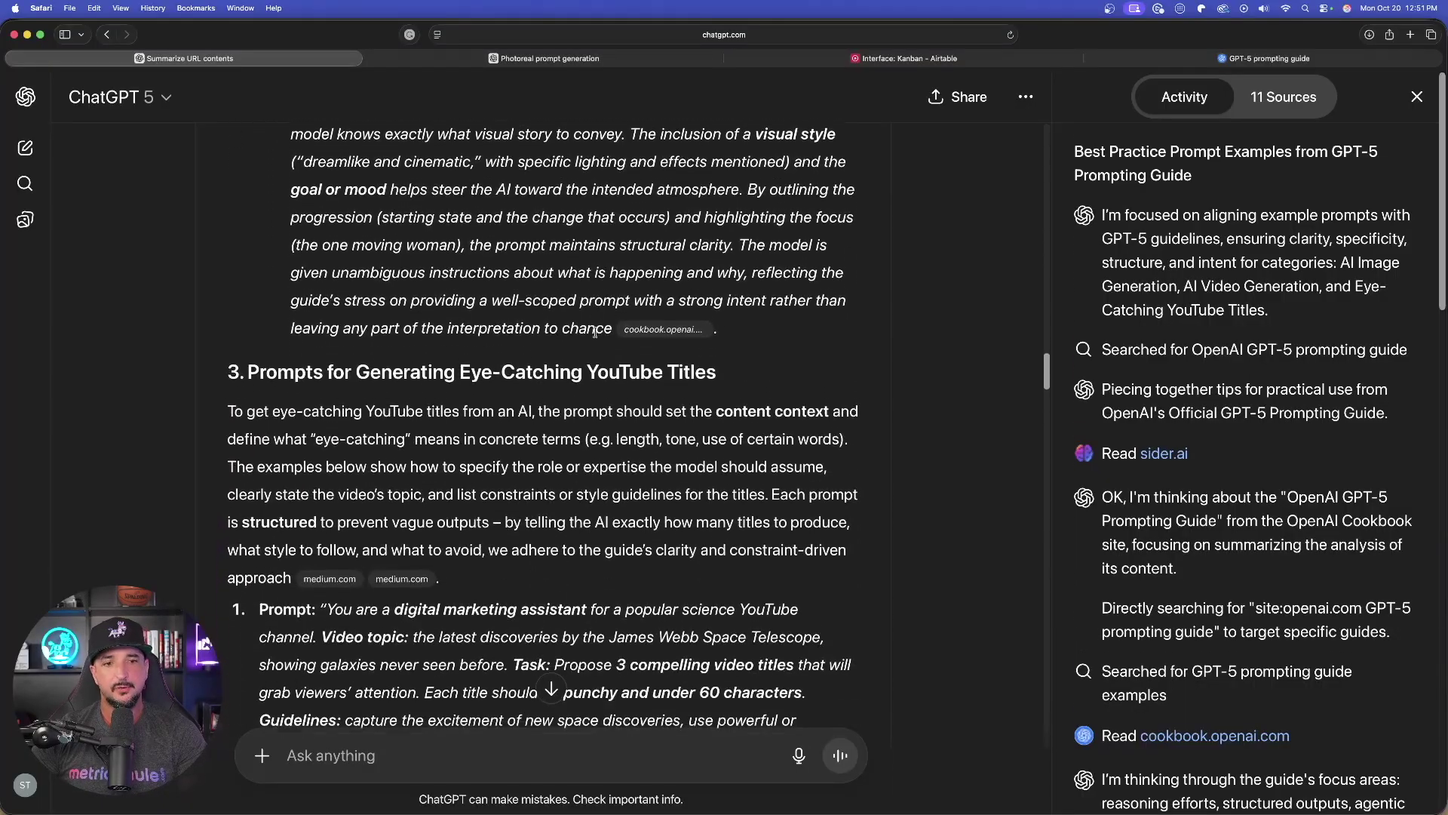
{"action": "scroll", "coordinate": [596, 332], "scroll_direction": "down", "scroll_amount": 5}
{"action": "scroll", "coordinate": [595, 333], "scroll_direction": "up", "scroll_amount": 15}
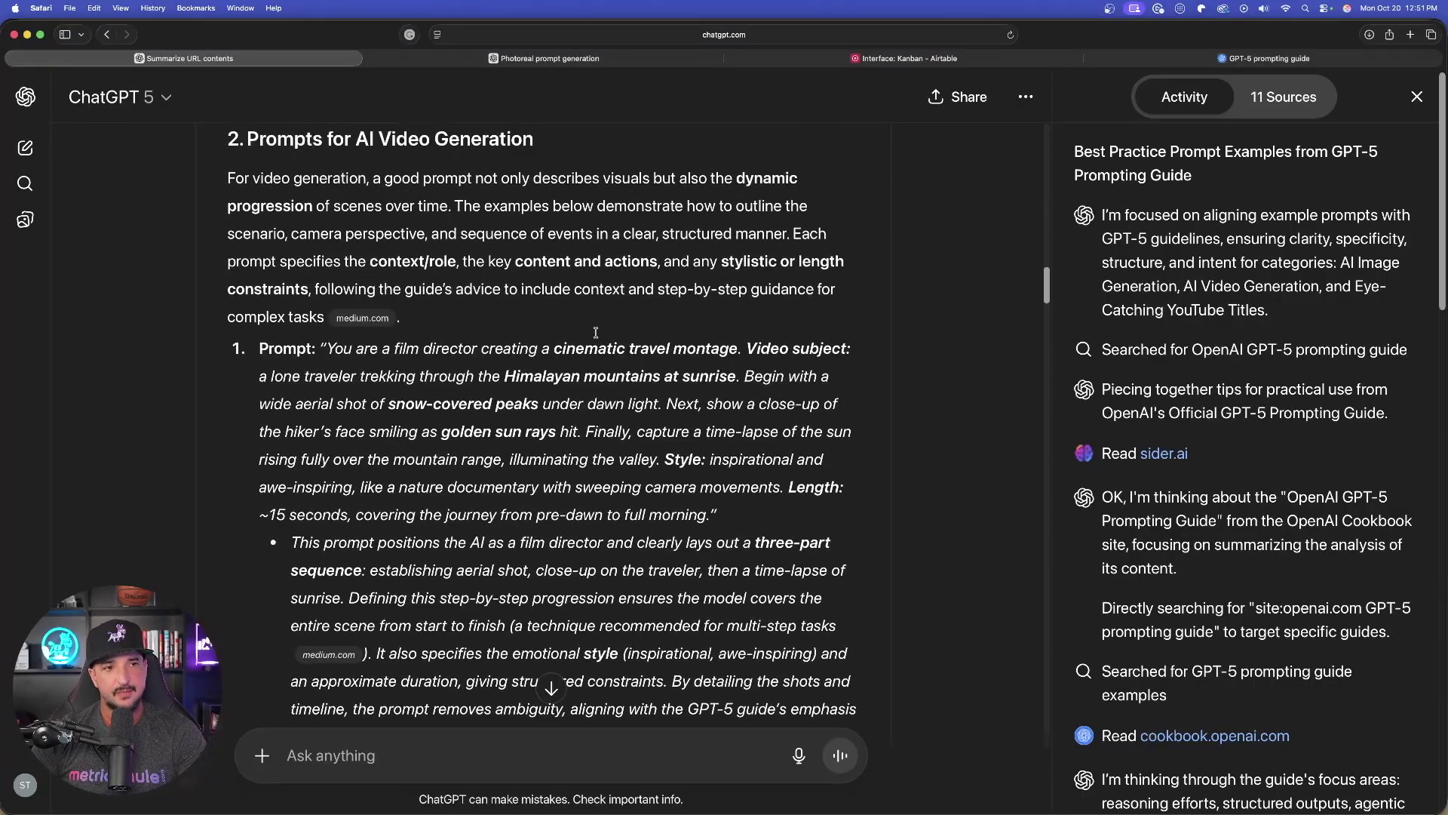
{"action": "scroll", "coordinate": [579, 436], "scroll_direction": "up", "scroll_amount": 8}
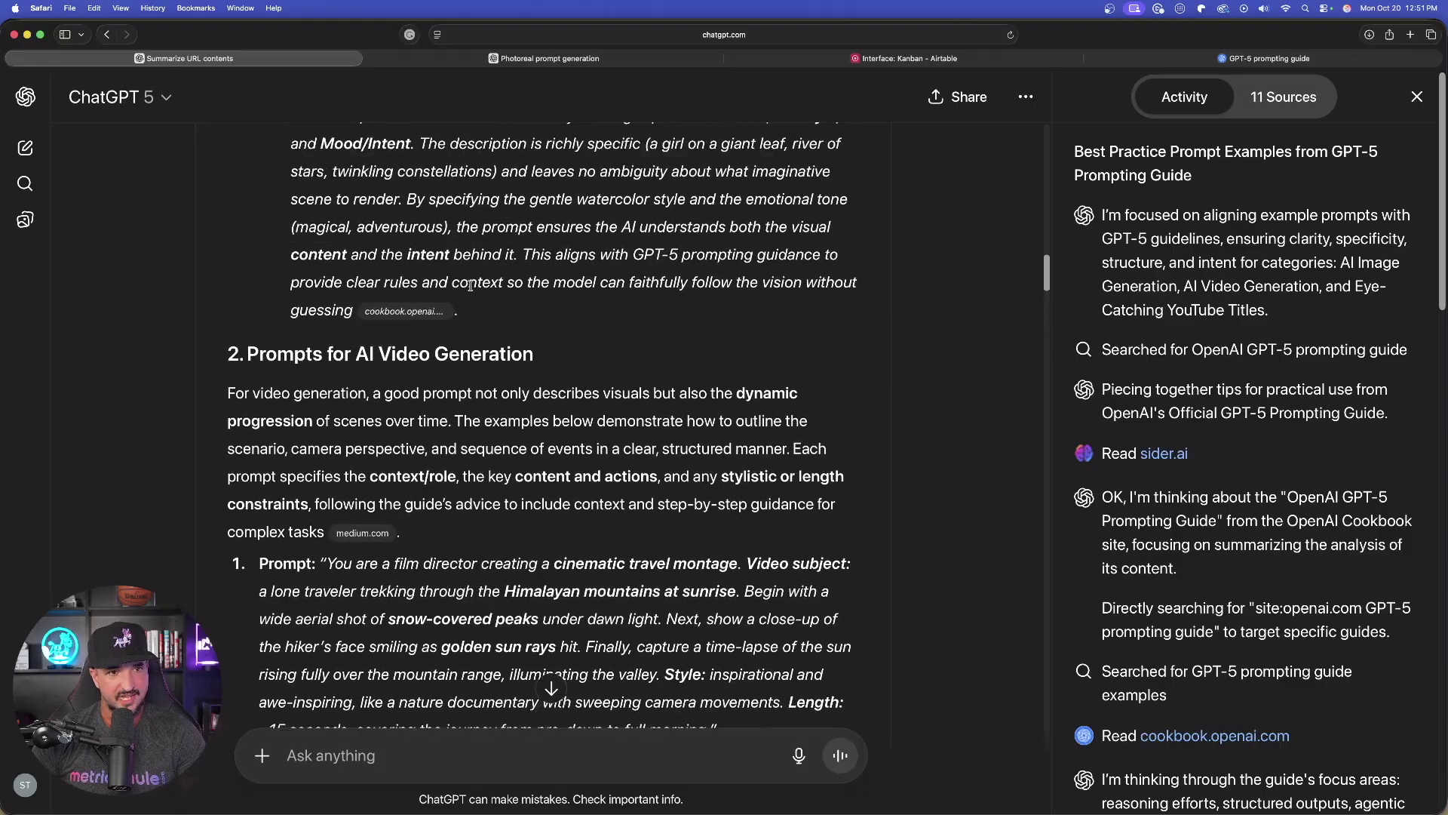
{"action": "scroll", "coordinate": [463, 278], "scroll_direction": "up", "scroll_amount": 10}
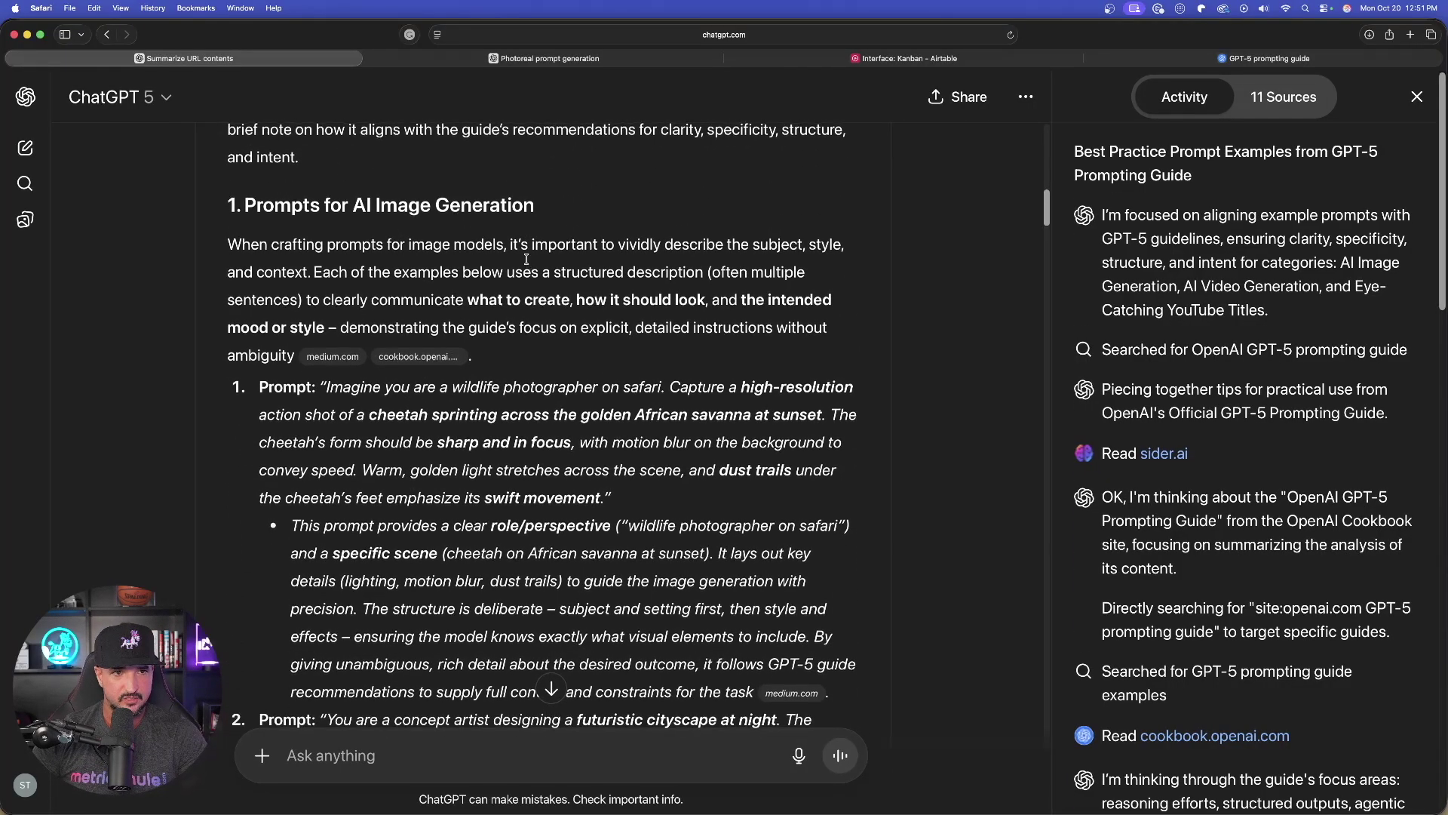
Open New chat in a separate tab, then return to the research tab.
{"action": "right_click", "coordinate": [30, 147]}
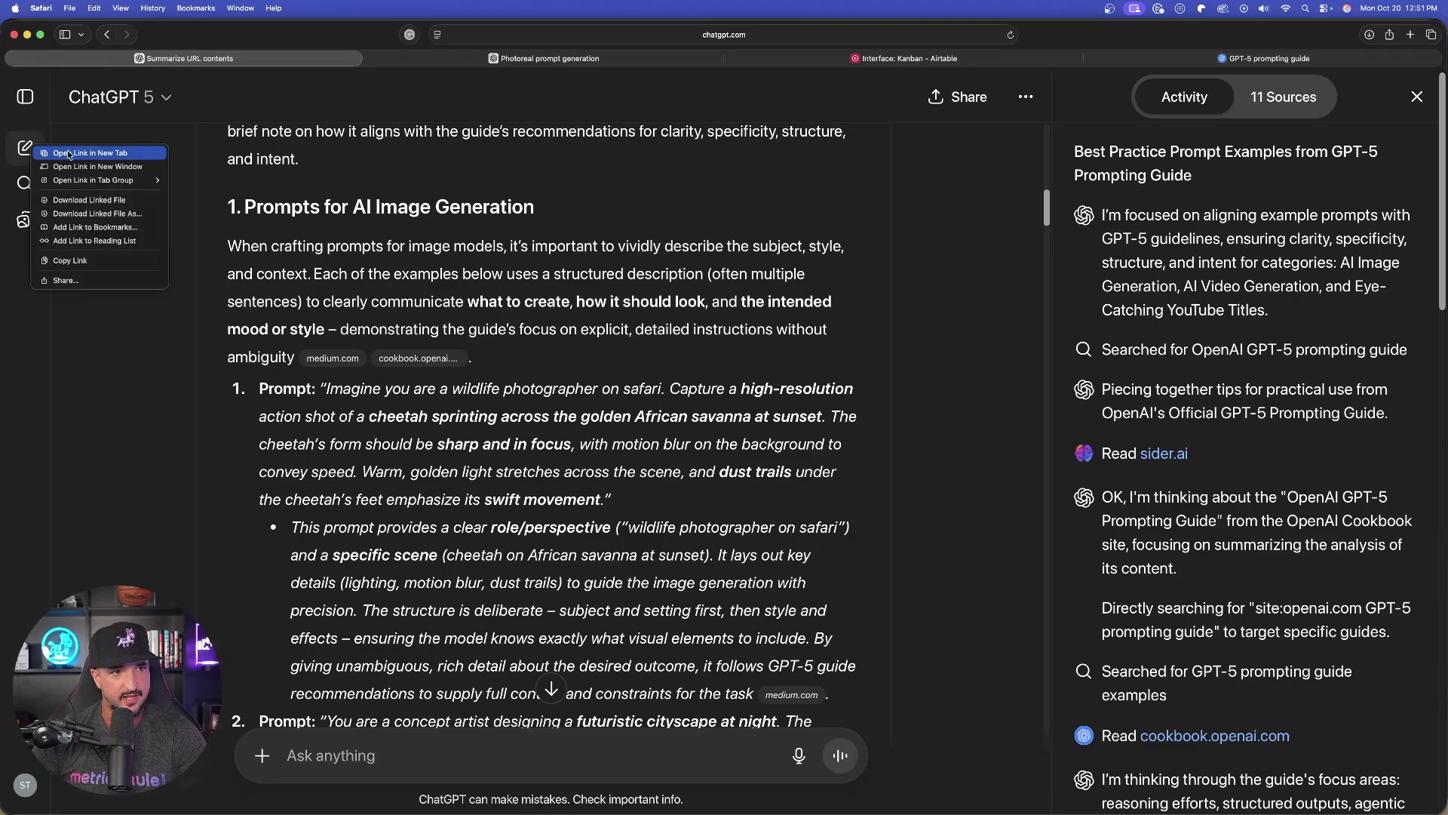
{"action": "left_click", "coordinate": [75, 153]}
{"action": "left_click", "coordinate": [511, 64]}
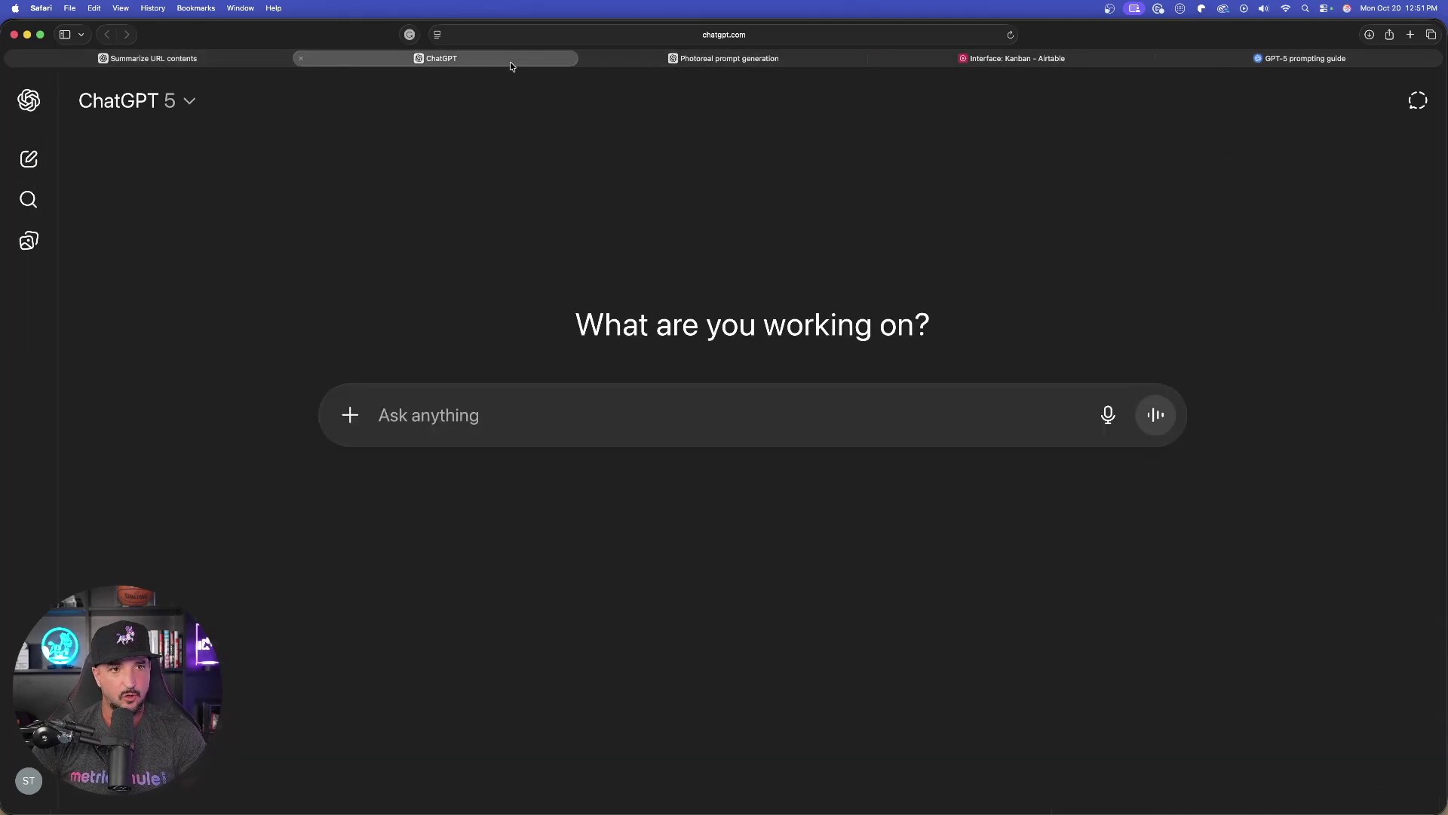
{"action": "left_click", "coordinate": [175, 61]}
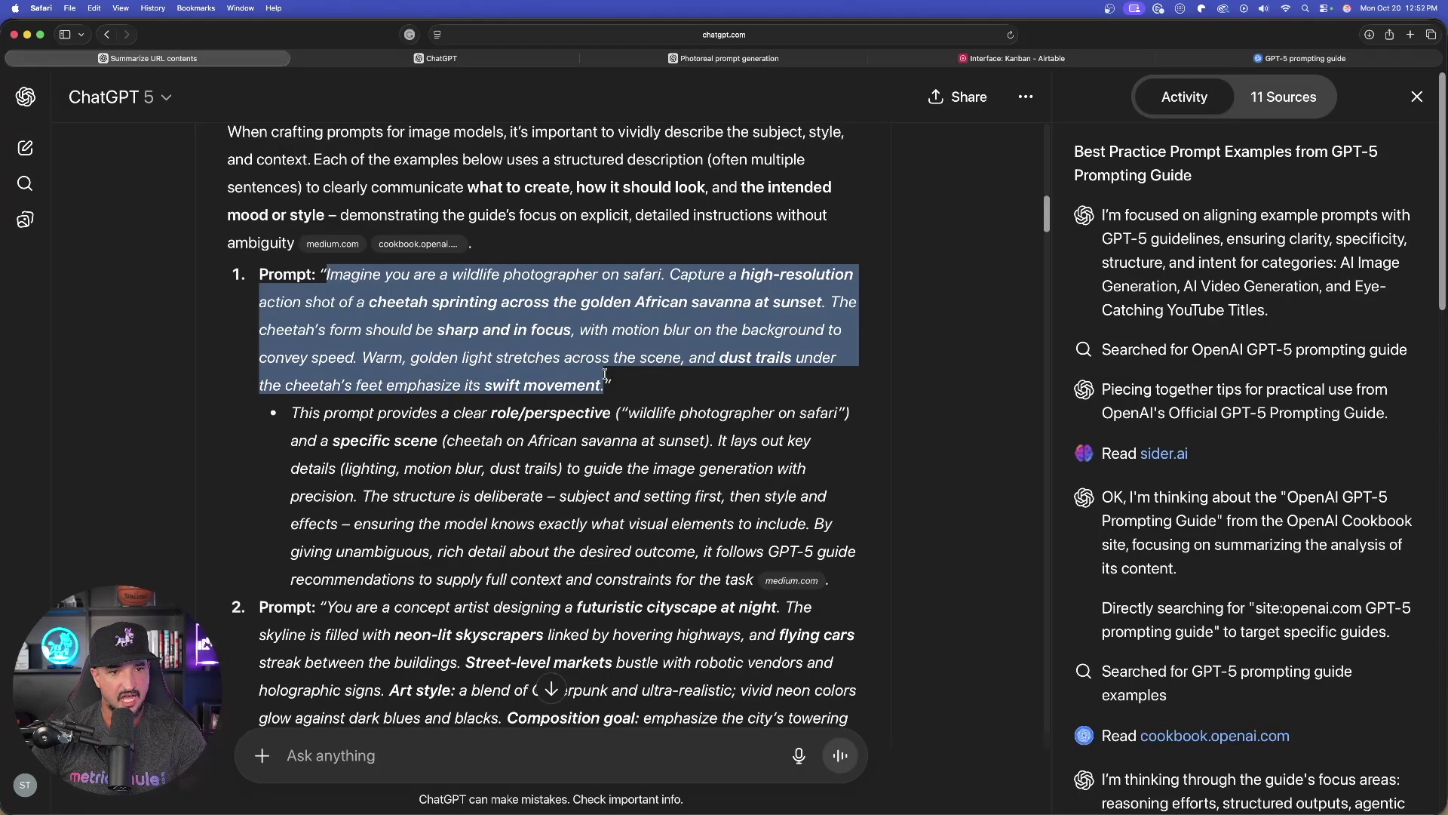
Send the cheetah safari photography prompt in the blank new chat.
{"action": "left_click", "coordinate": [468, 59]}
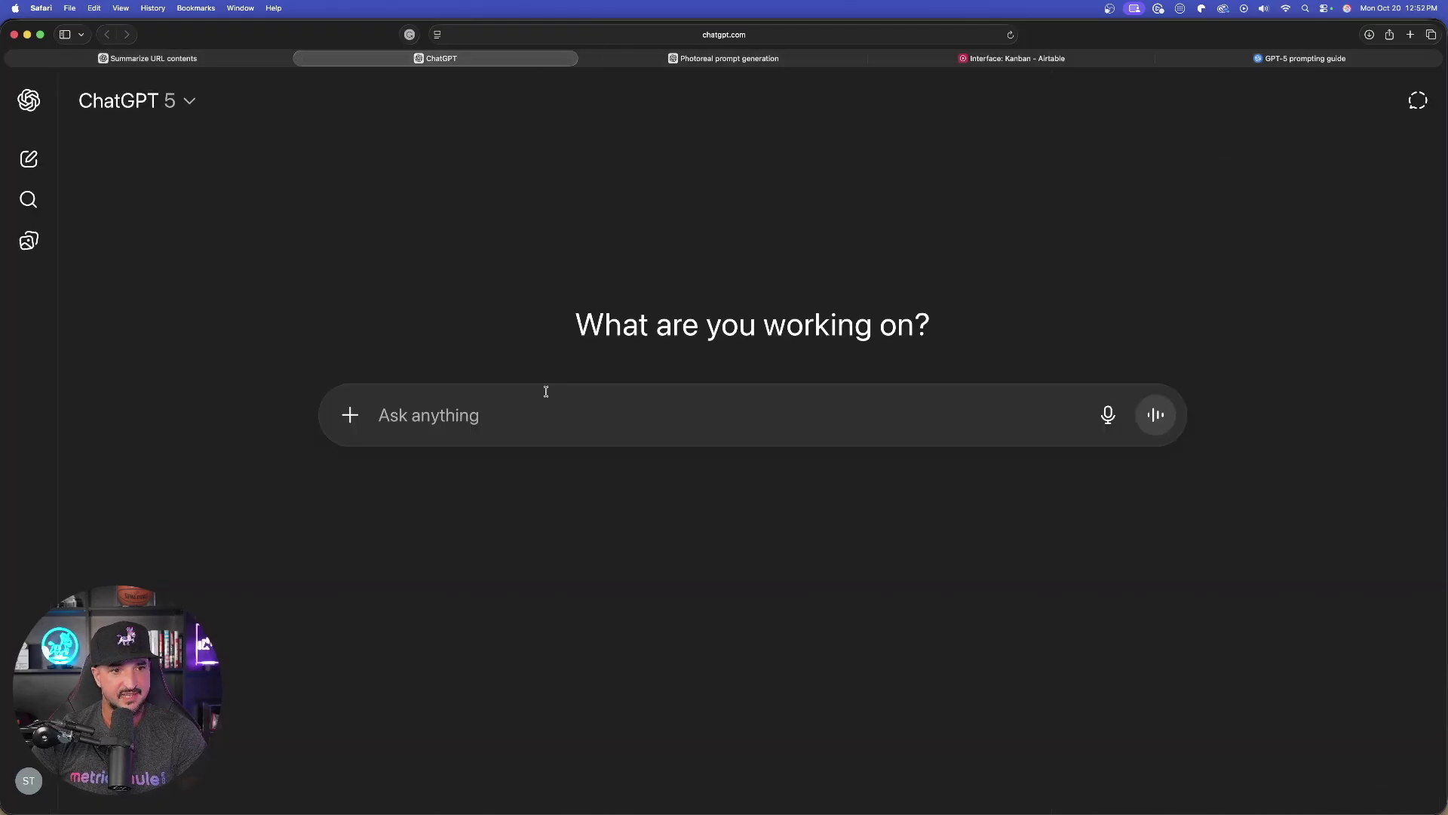
{"action": "type", "text": "Imagine you are a wildlife photographer on safari. Capture a high-resolution action shot of a cheetah sprinting across the golden African savanna at sunset. The cheetah’s form should be sharp and in focus, with motion blur on the background to convey speed. Warm, golden light stretches across the scene, and dust trails under the cheetah’s feet emphasize its swift movement."}
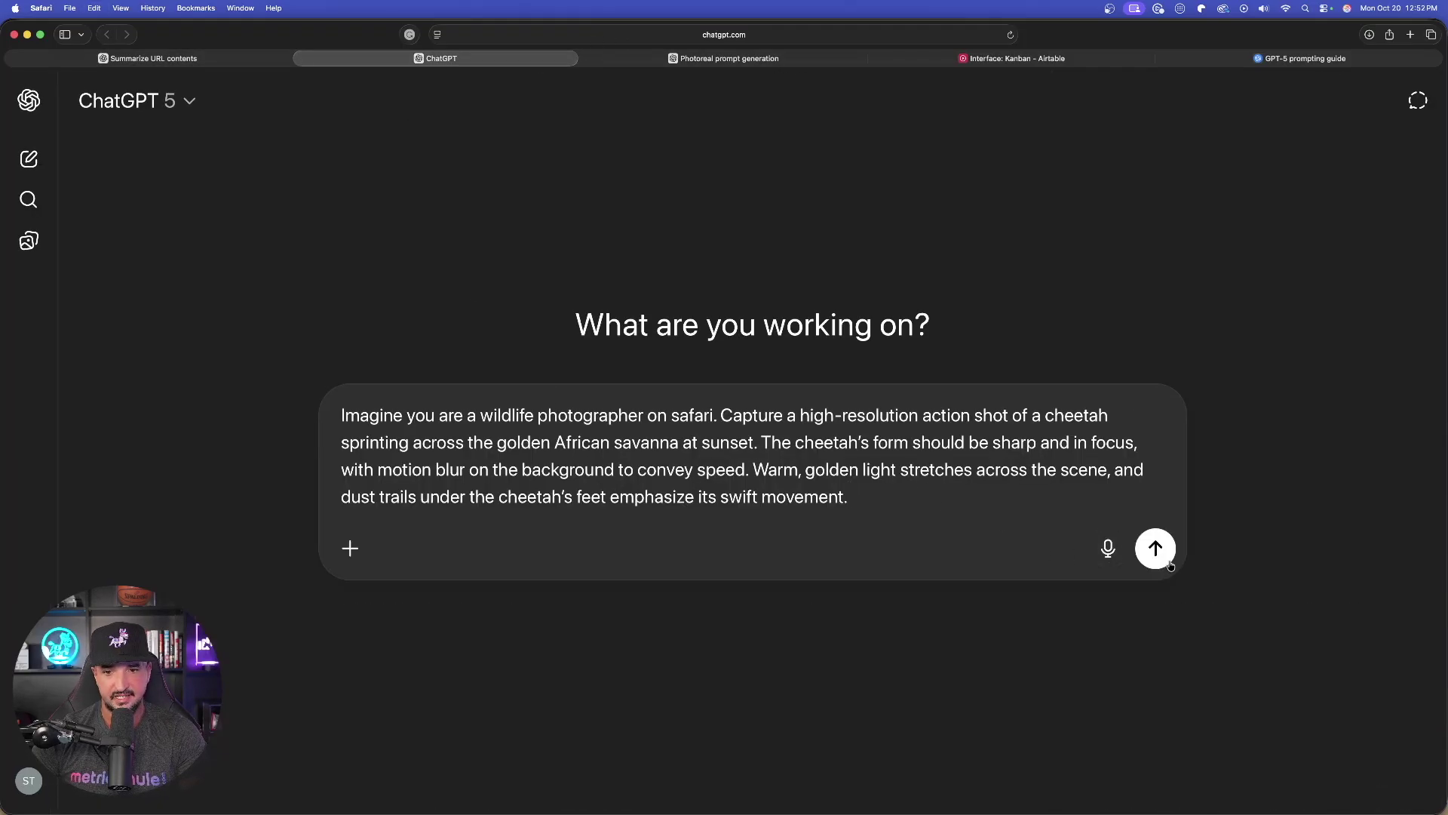
{"action": "left_click", "coordinate": [1169, 562]}
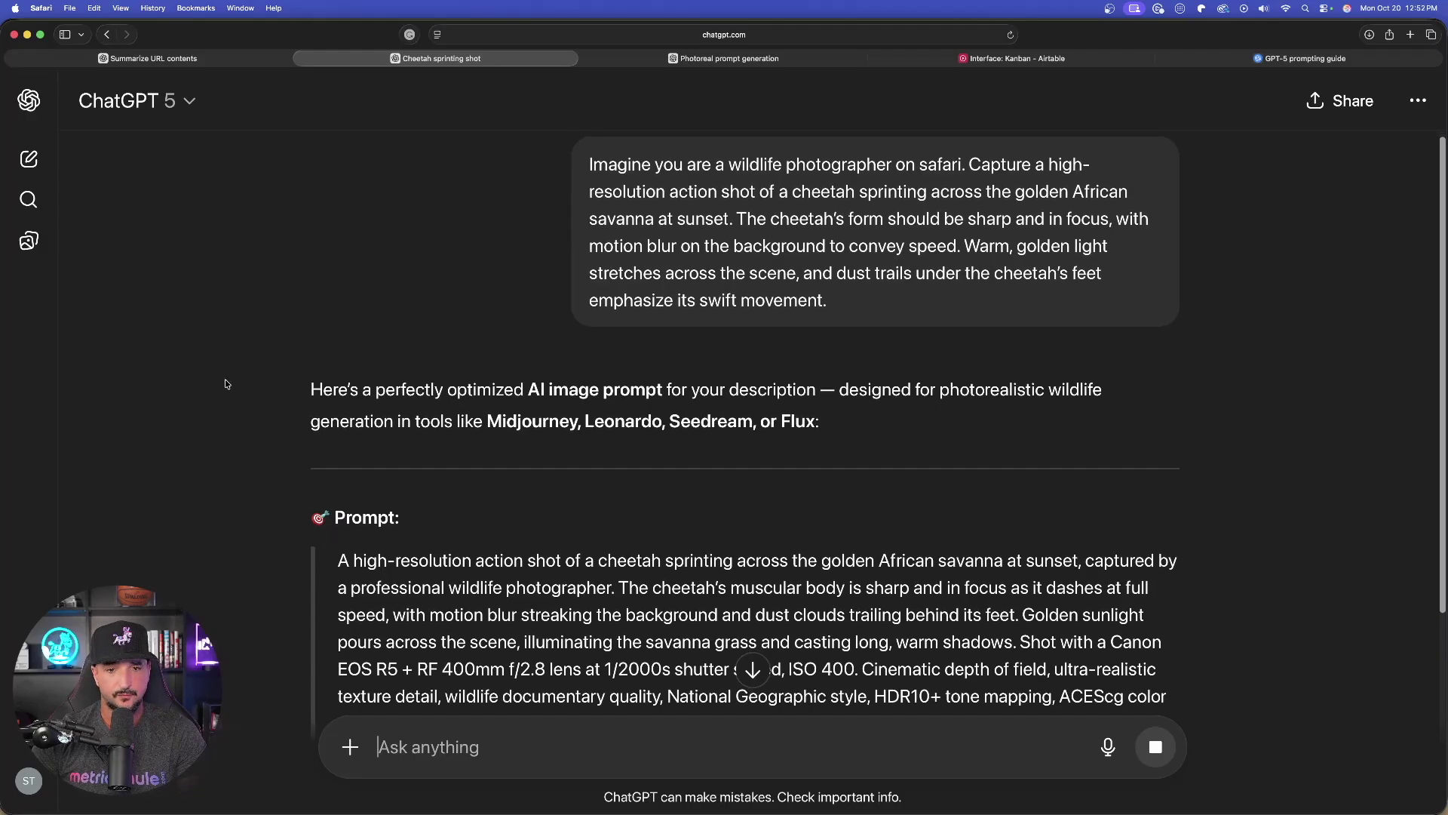
Select the whole optimized cheetah prompt with Canon camera settings and meta tokens.
{"action": "scroll", "coordinate": [237, 380], "scroll_direction": "down", "scroll_amount": 3}
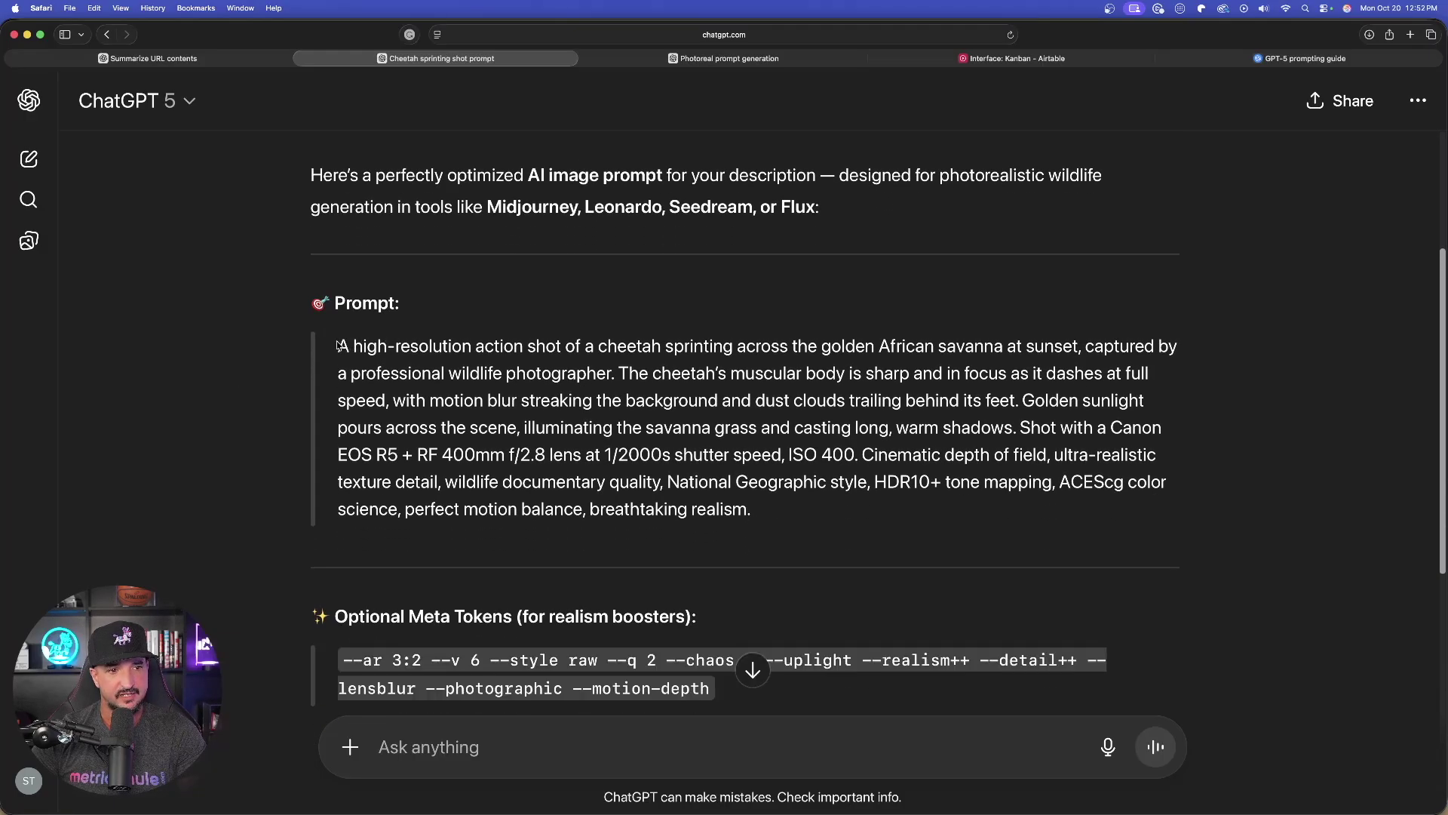
{"action": "left_click_drag", "start_coordinate": [338, 345], "coordinate": [769, 492]}
{"action": "scroll", "coordinate": [858, 504], "scroll_direction": "down", "scroll_amount": 5}
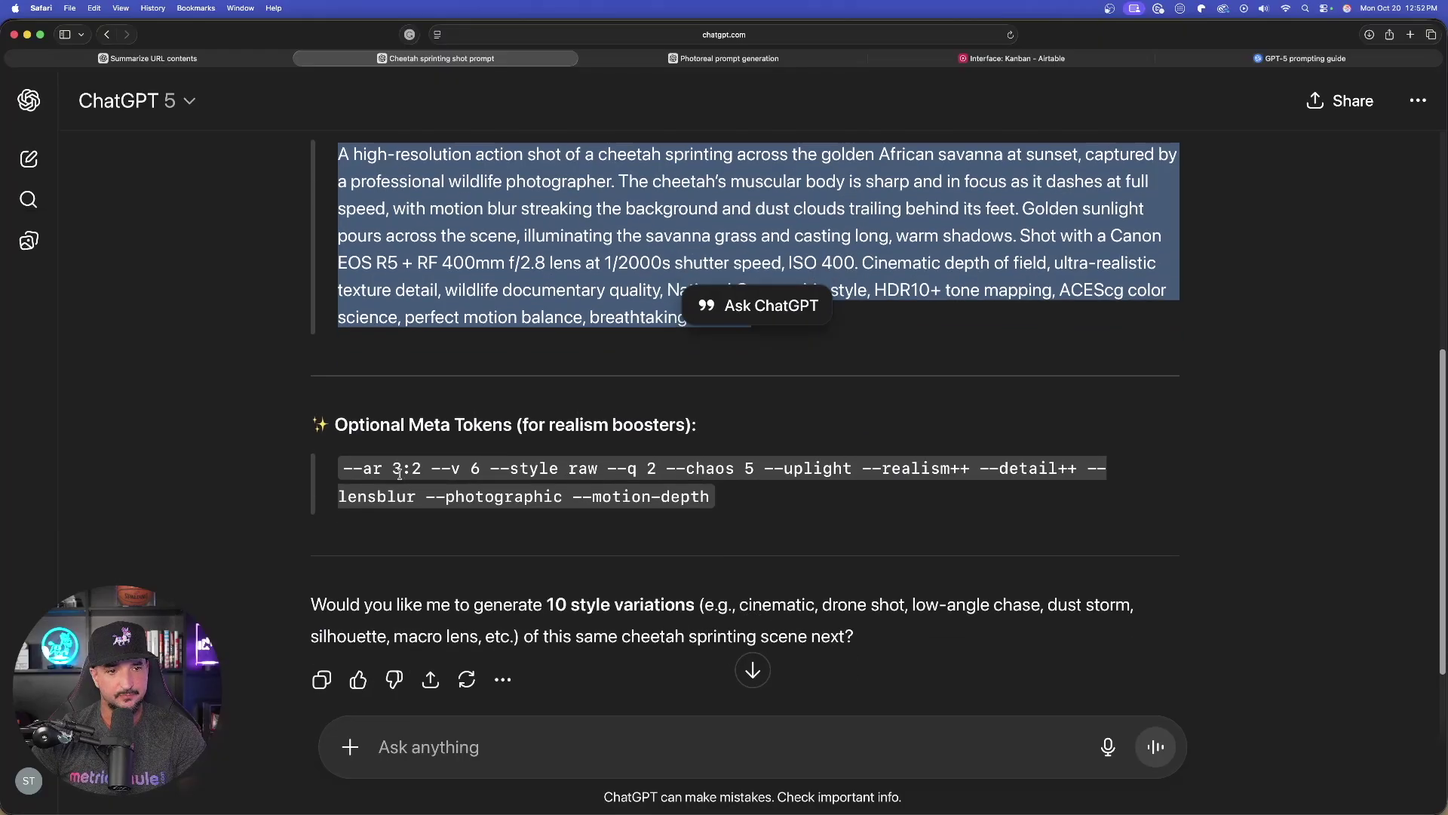
{"action": "scroll", "coordinate": [299, 411], "scroll_direction": "down", "scroll_amount": 1}
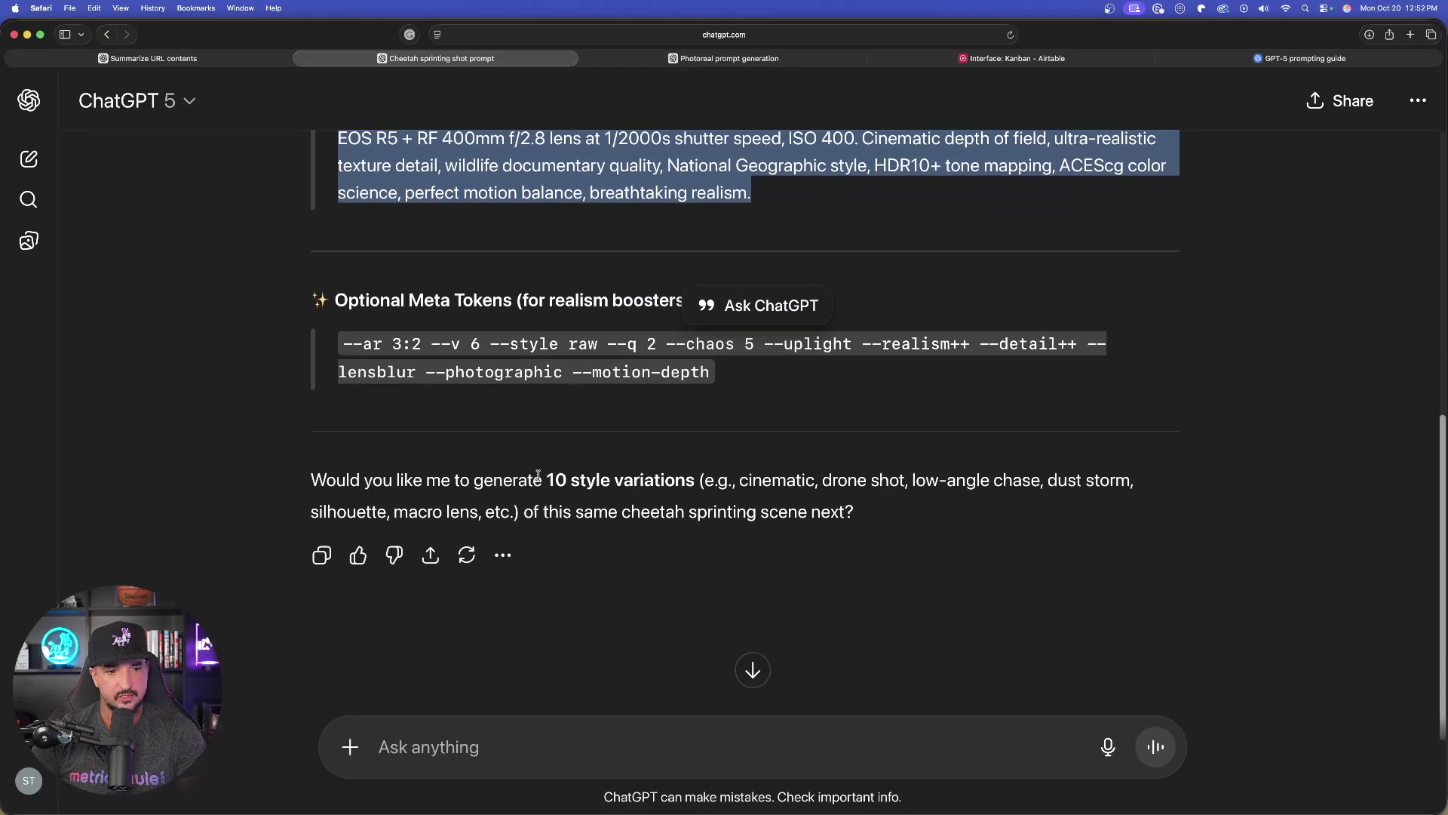
{"action": "left_click", "coordinate": [553, 453]}
{"action": "scroll", "coordinate": [547, 438], "scroll_direction": "up", "scroll_amount": 4}
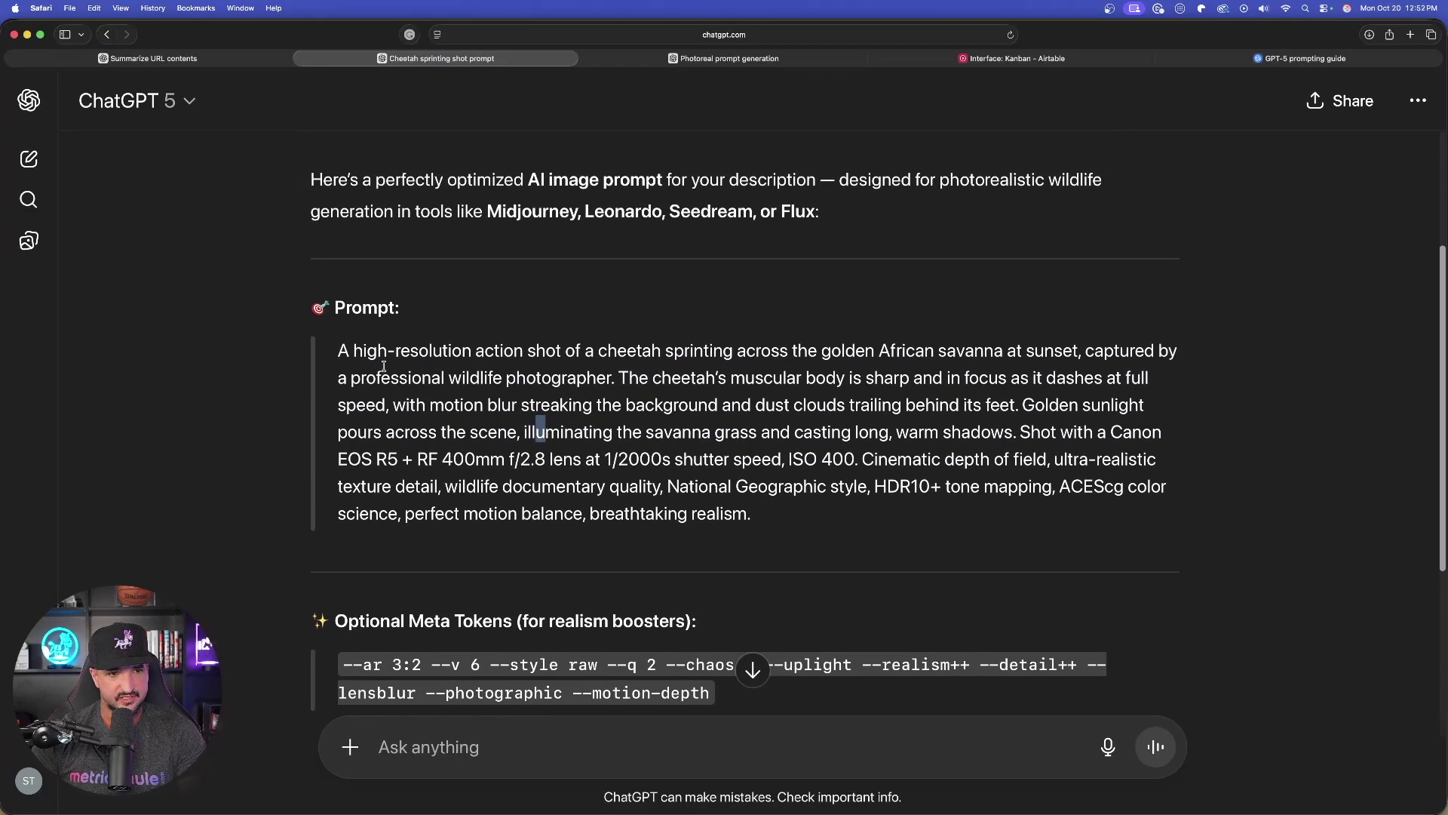
{"action": "left_click_drag", "start_coordinate": [339, 350], "coordinate": [854, 503]}
{"action": "key", "text": "super+c"}
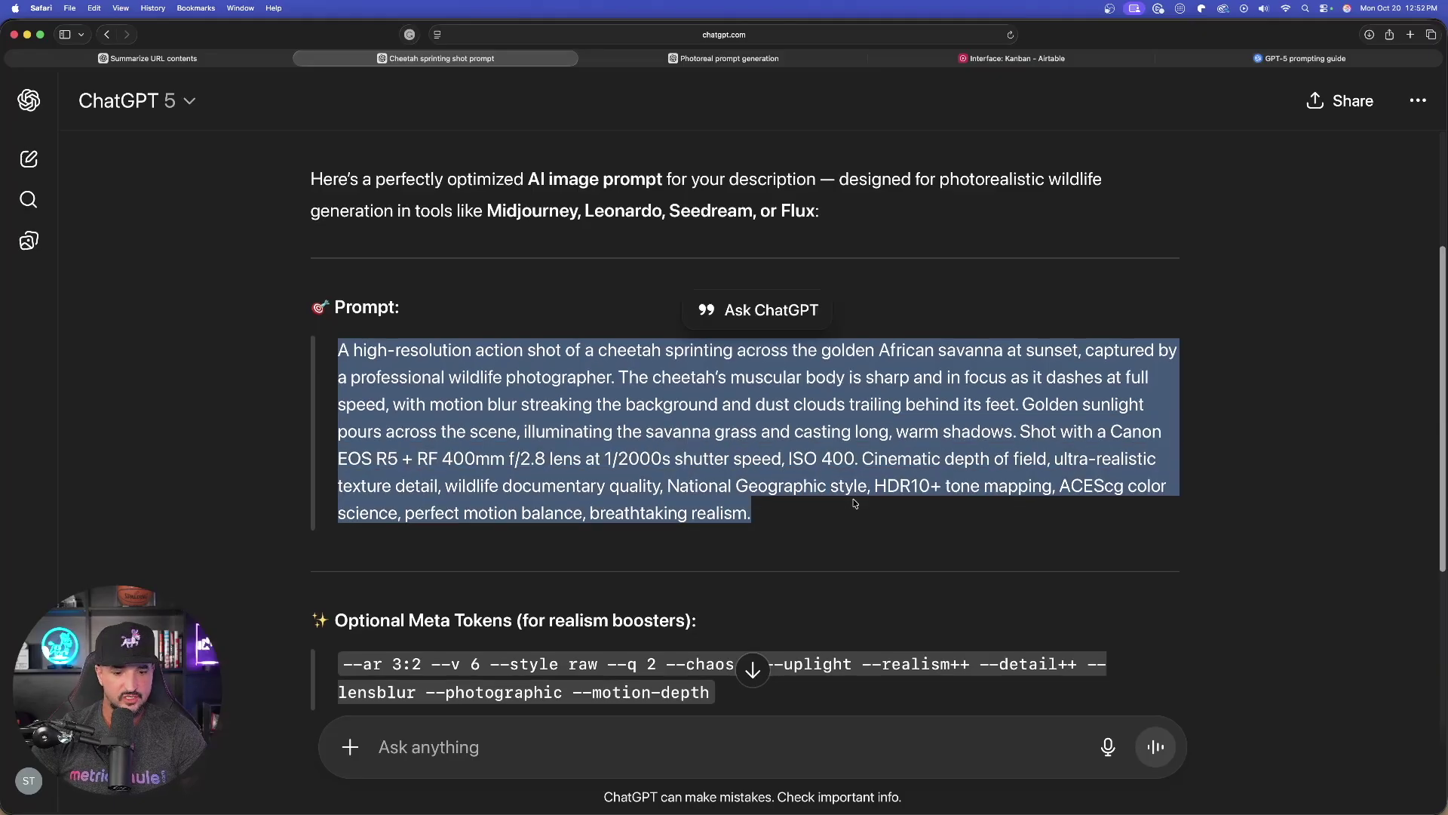
Submit the optimized cheetah prompt in Midjourney, then generate it in Freepik's Image Generator.
{"action": "key", "text": "super+t"}
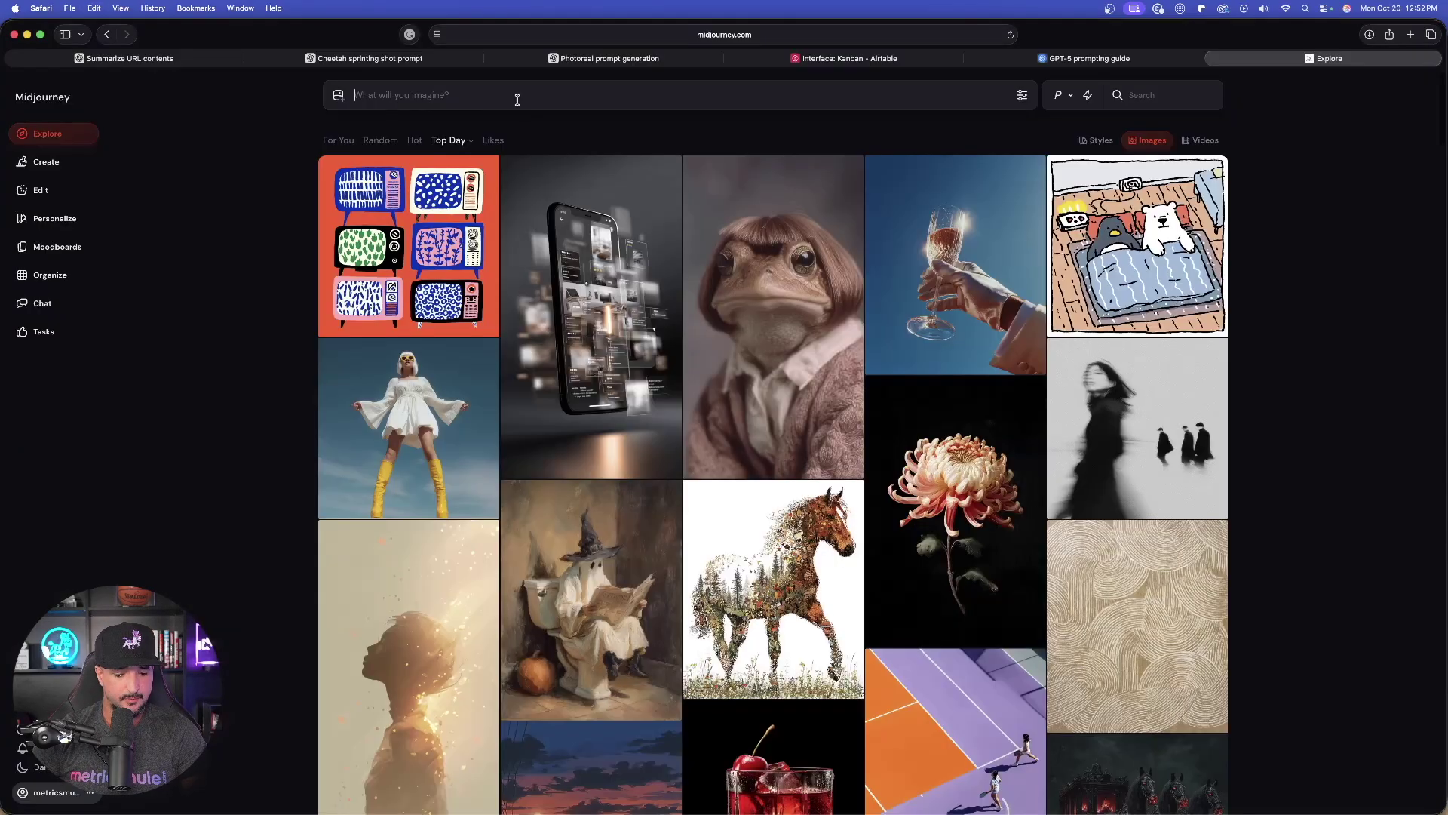
{"action": "key", "text": "super+v"}
{"action": "left_click", "coordinate": [1022, 95]}
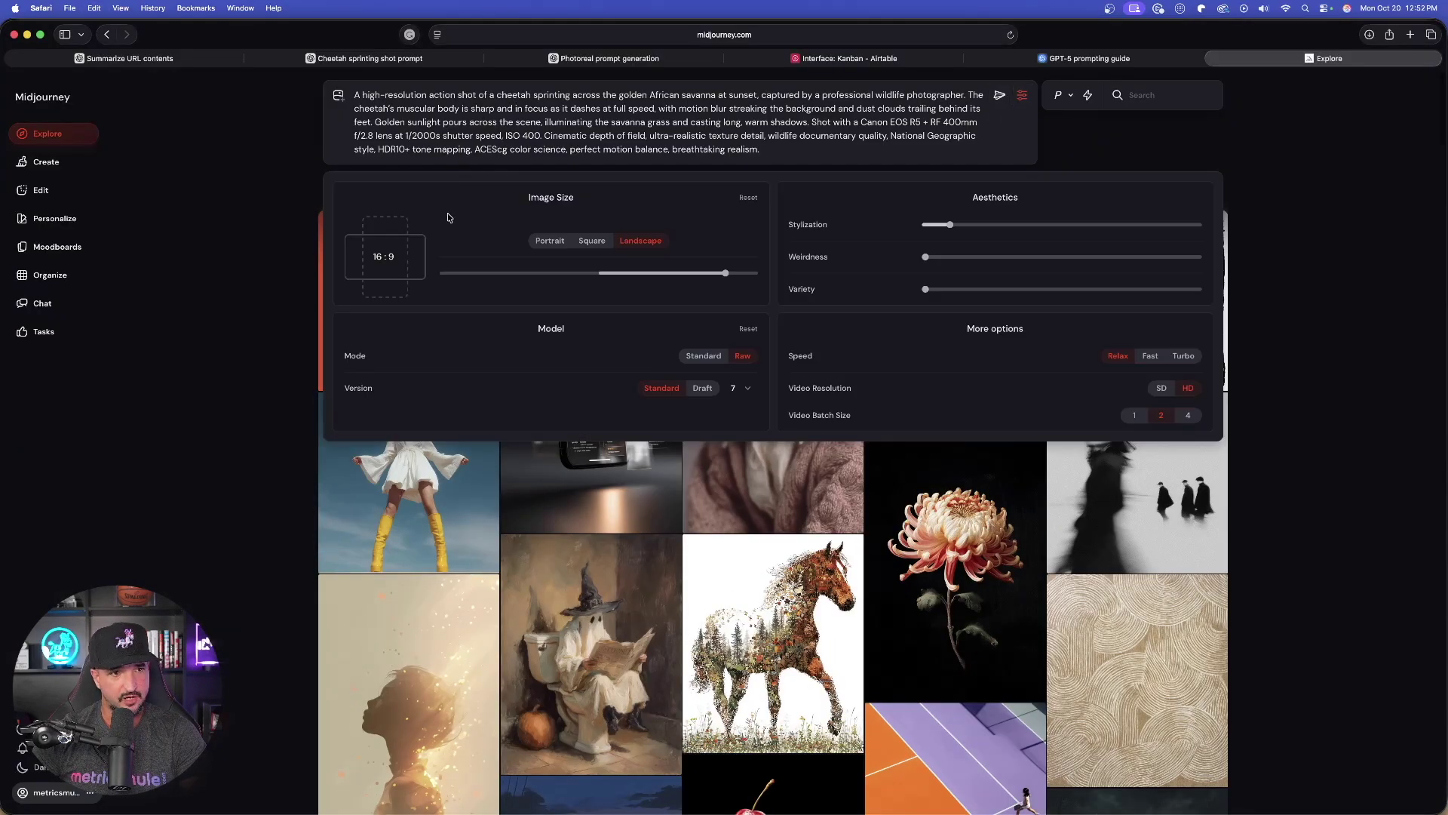
{"action": "left_click", "coordinate": [999, 95]}
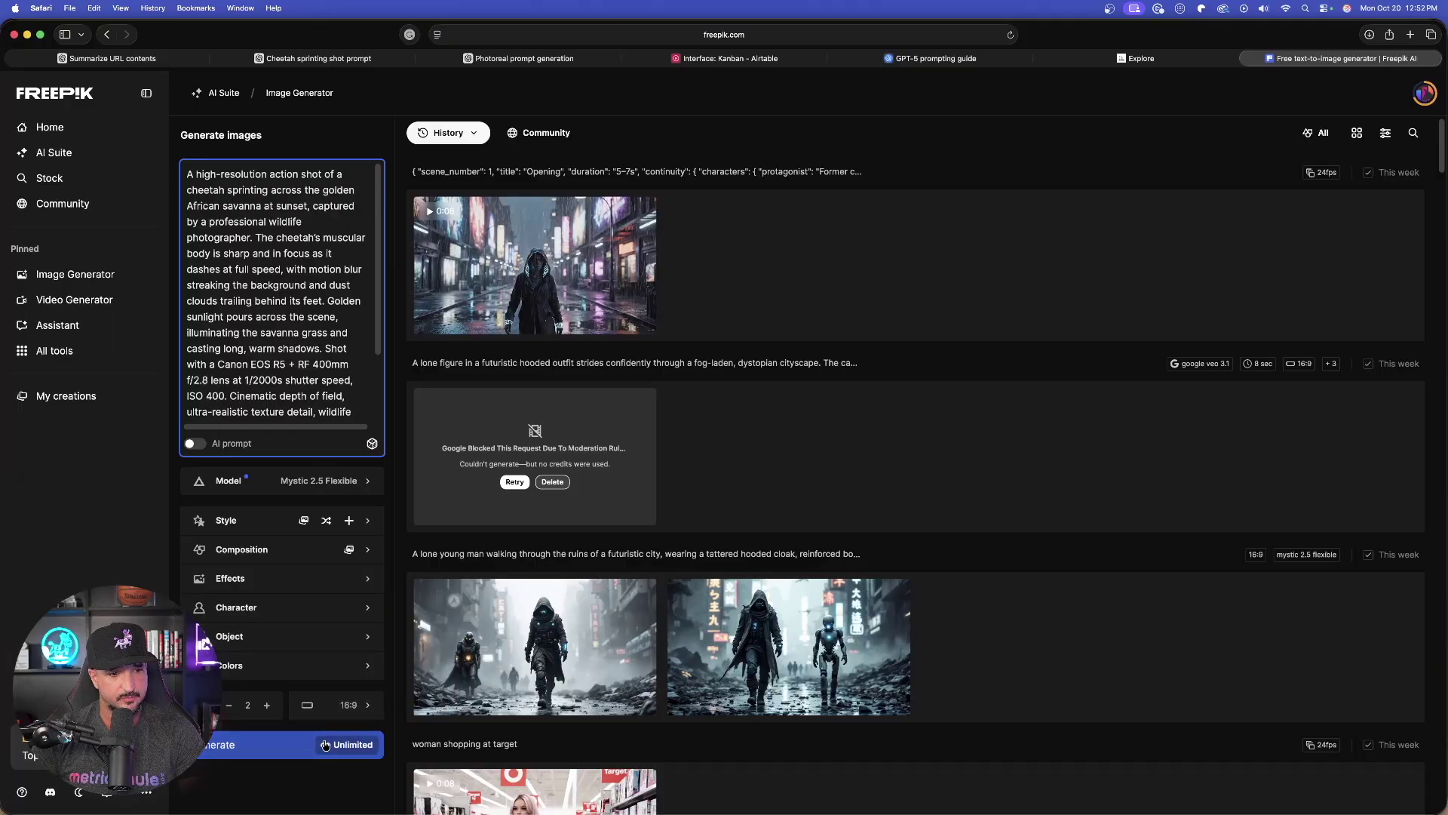
{"action": "left_click", "coordinate": [325, 745]}
Return to the research report and scroll down to its video-generation prompts.
{"action": "left_click", "coordinate": [318, 58]}
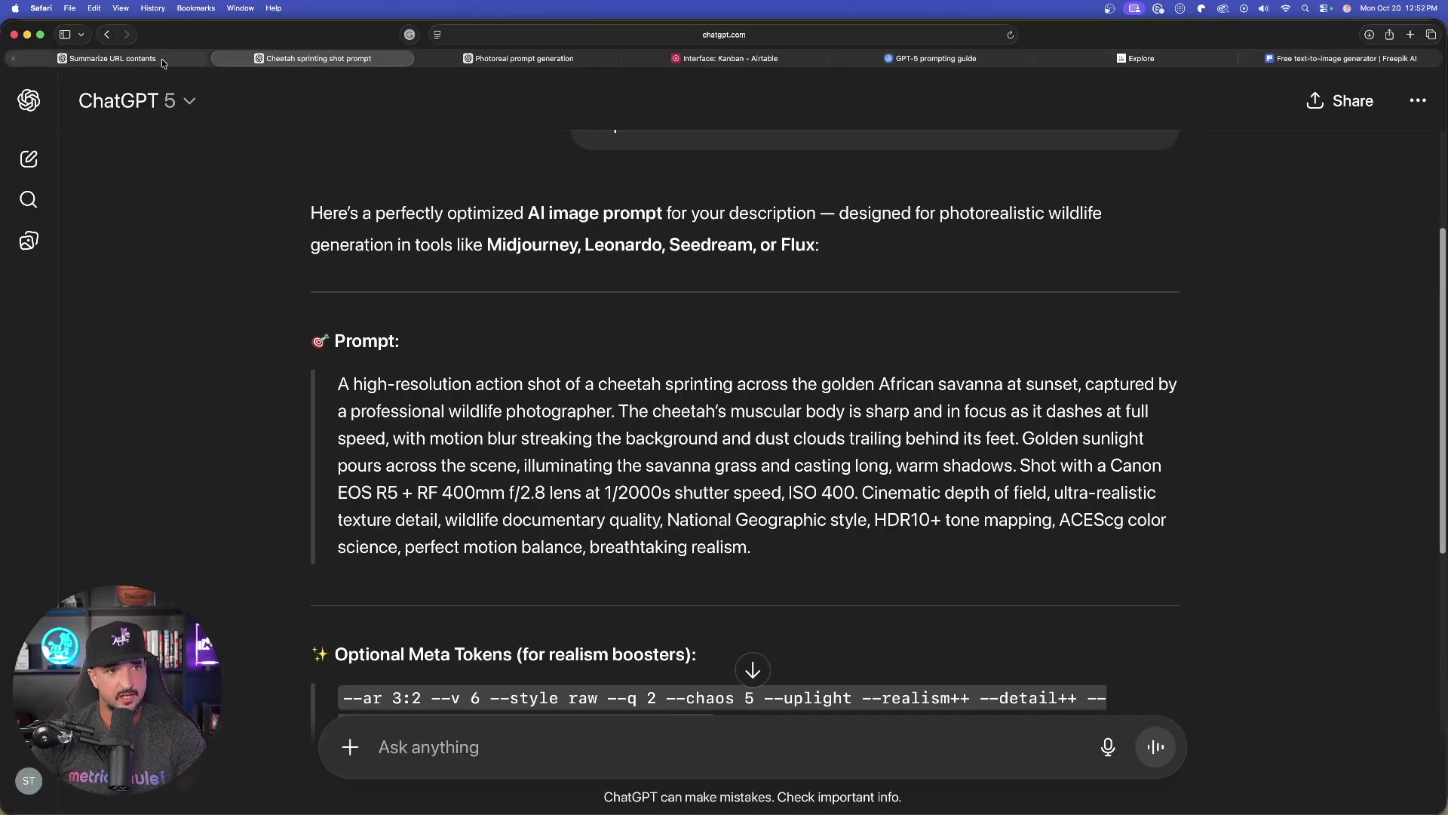
{"action": "left_click", "coordinate": [111, 58]}
{"action": "scroll", "coordinate": [424, 402], "scroll_direction": "down", "scroll_amount": 2}
{"action": "scroll", "coordinate": [424, 402], "scroll_direction": "down", "scroll_amount": 4}
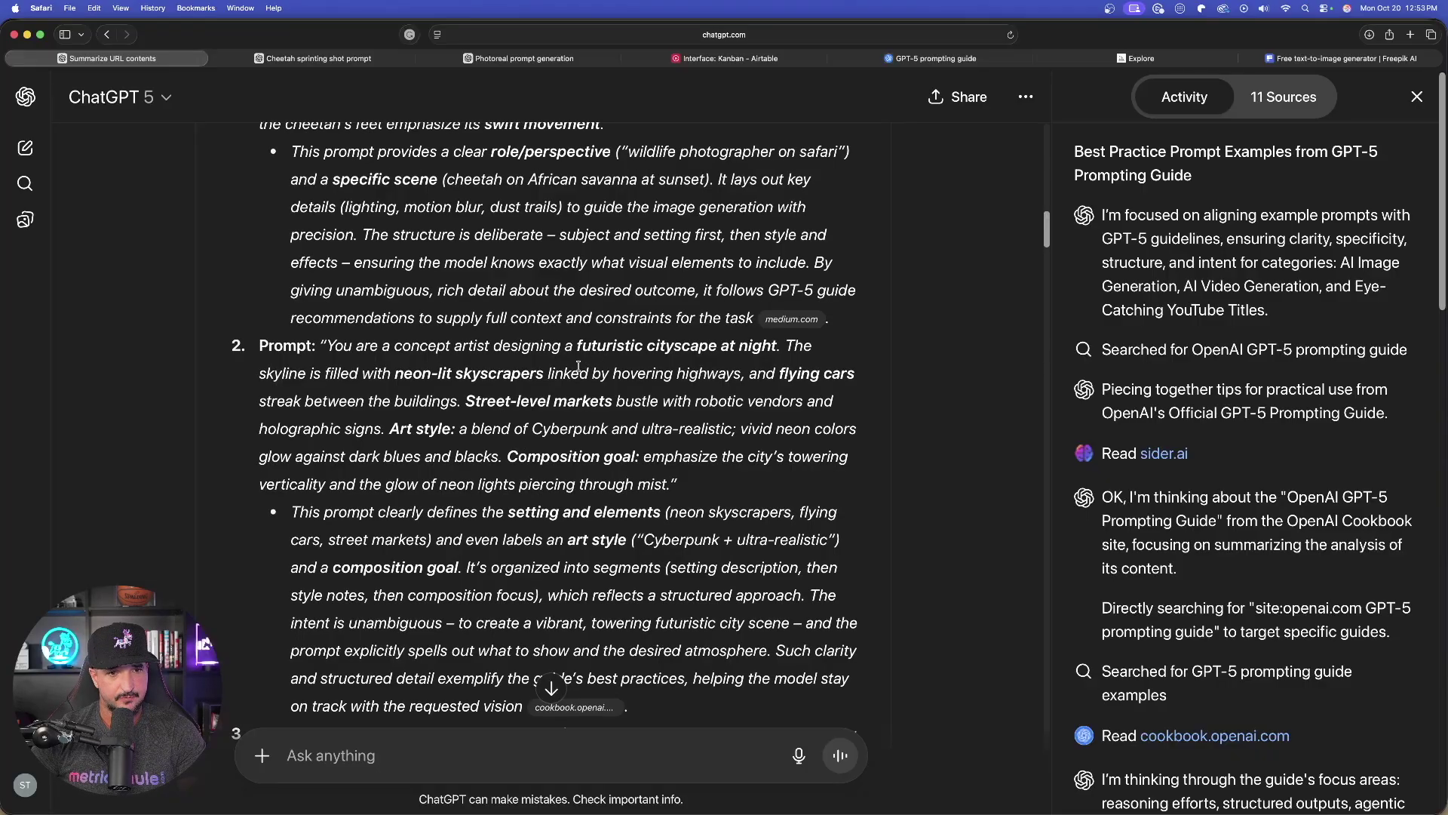
{"action": "scroll", "coordinate": [541, 410], "scroll_direction": "down", "scroll_amount": 6}
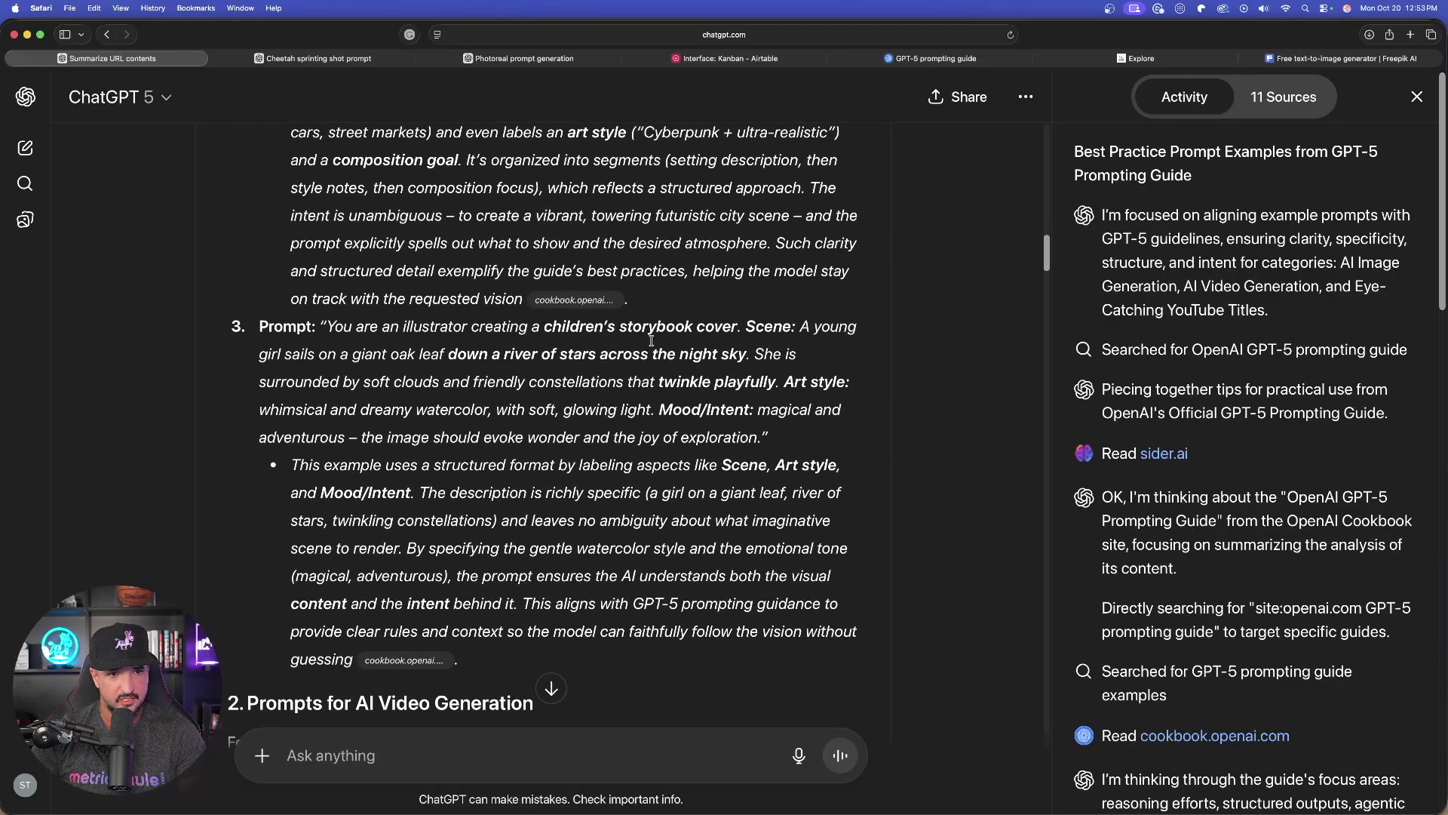
{"action": "scroll", "coordinate": [683, 334], "scroll_direction": "down", "scroll_amount": 1}
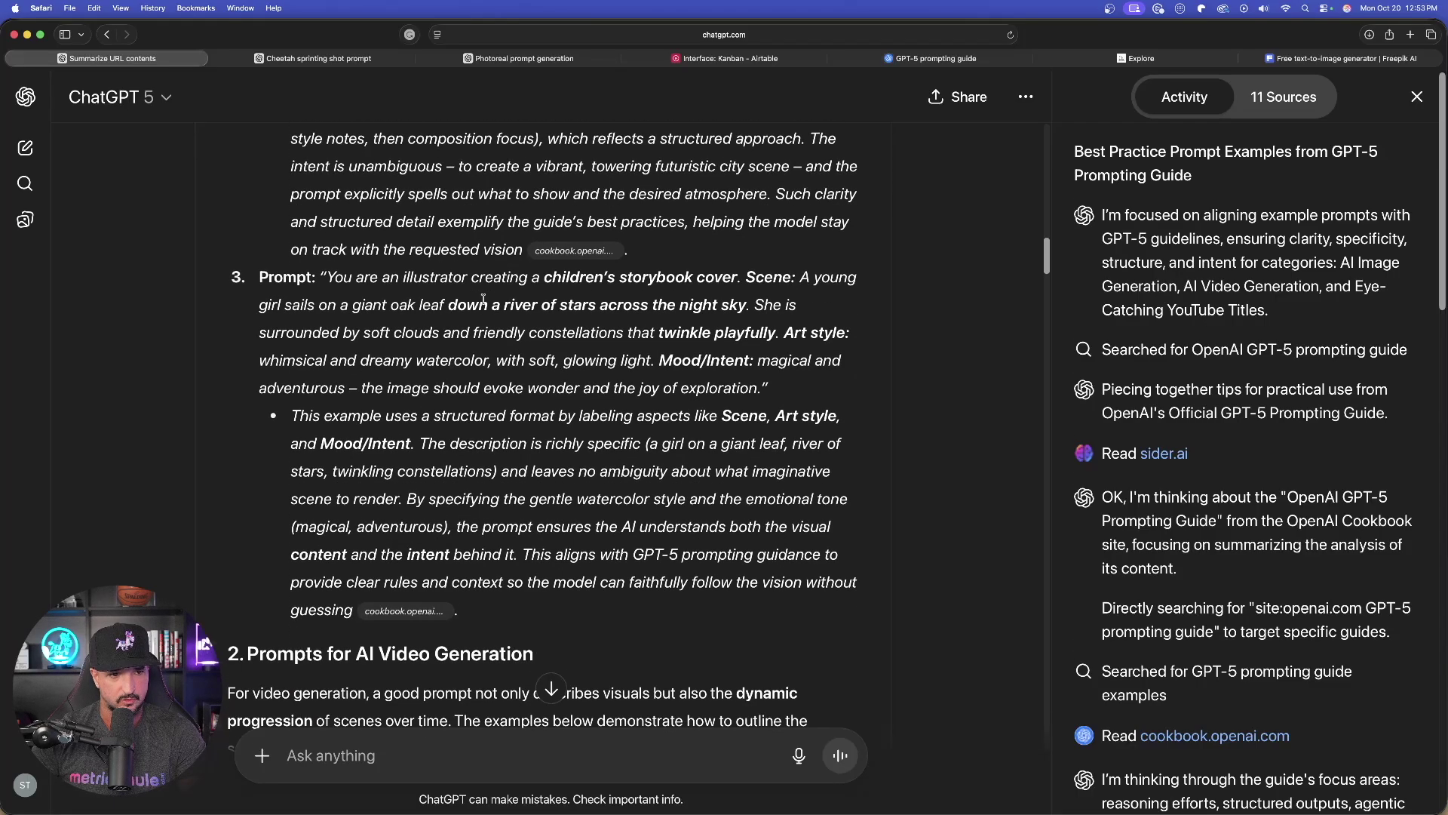
{"action": "scroll", "coordinate": [484, 305], "scroll_direction": "down", "scroll_amount": 1}
{"action": "scroll", "coordinate": [544, 301], "scroll_direction": "up", "scroll_amount": 5}
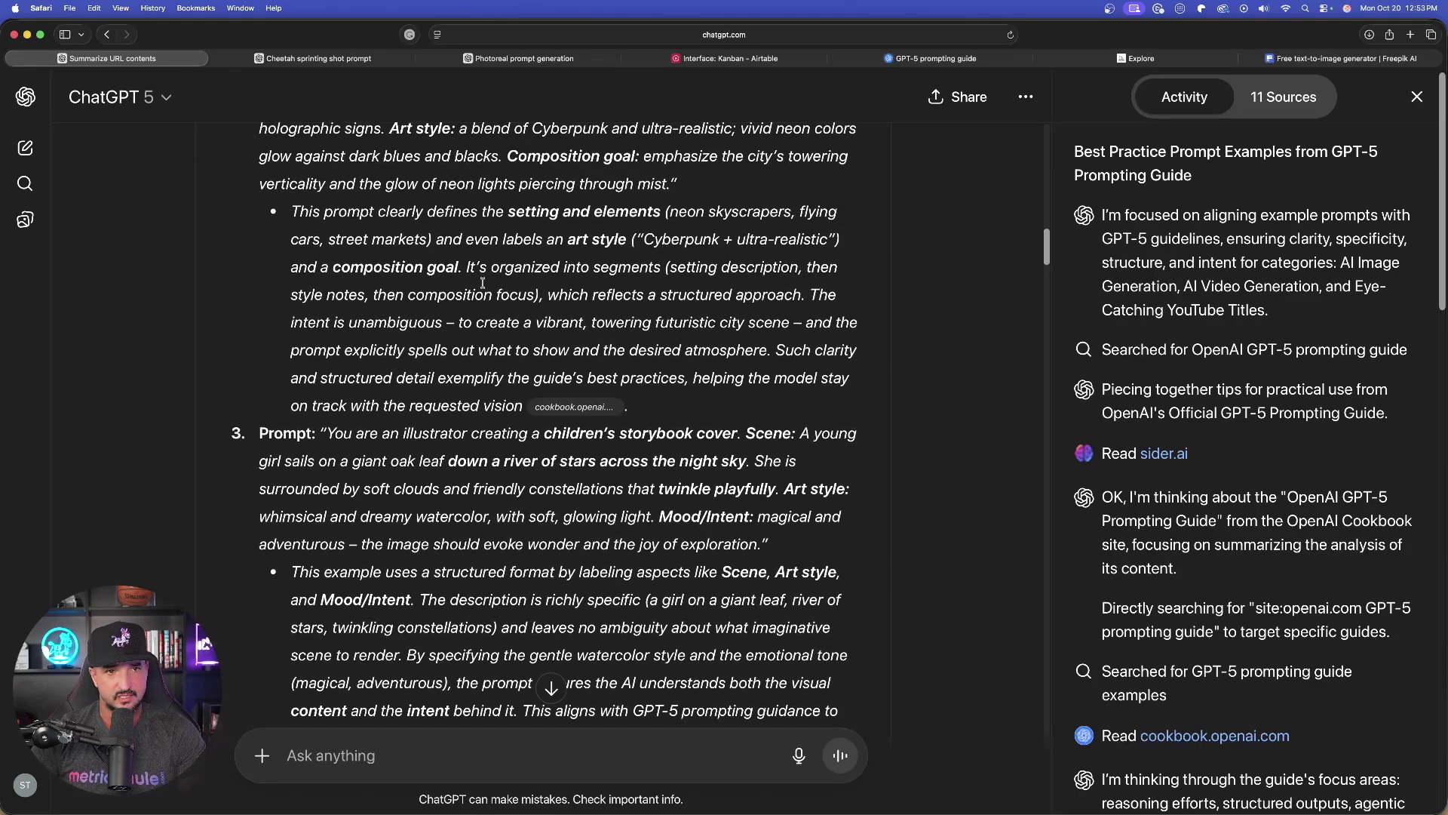
{"action": "scroll", "coordinate": [483, 283], "scroll_direction": "down", "scroll_amount": 10}
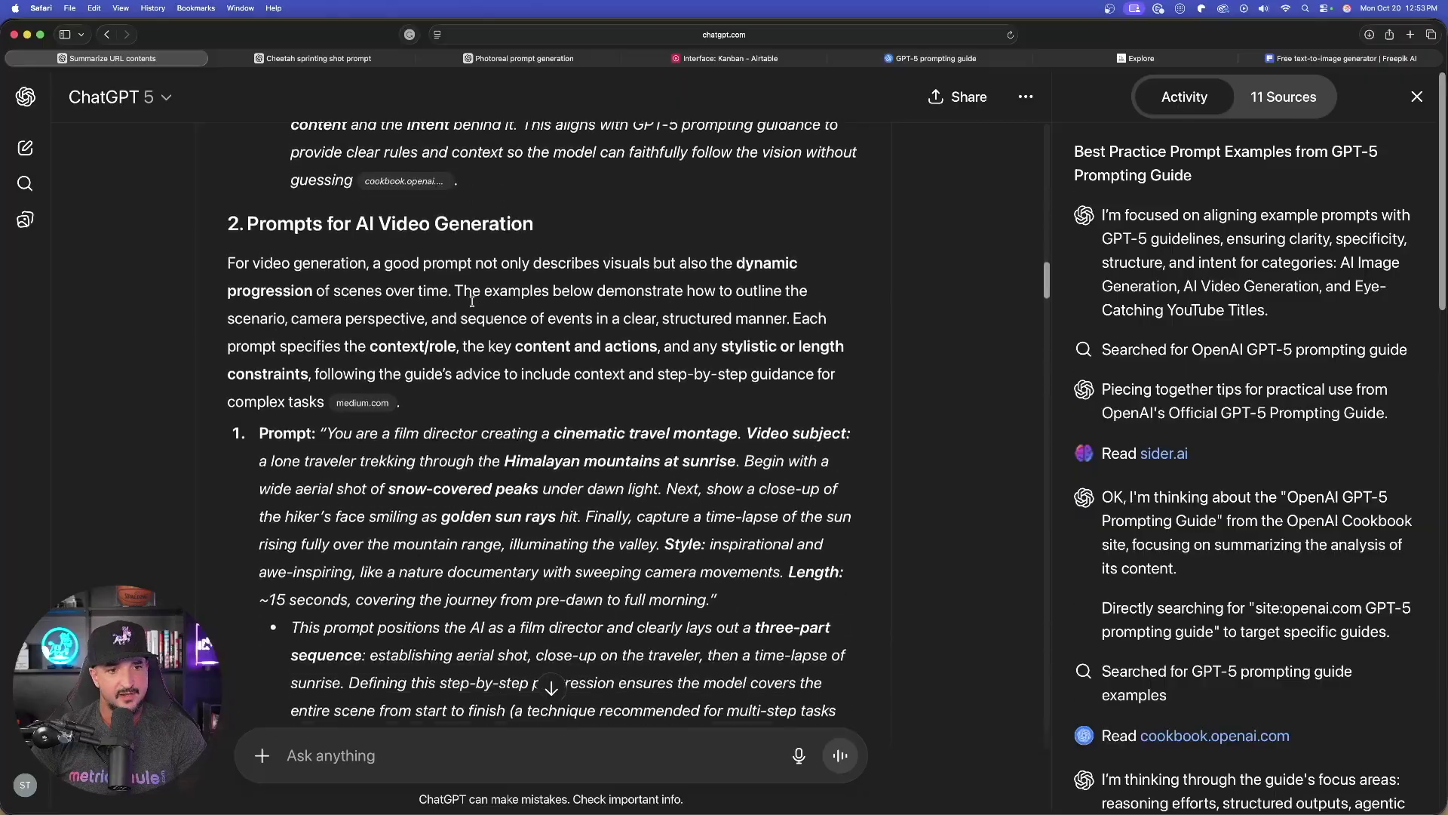
{"action": "scroll", "coordinate": [417, 287], "scroll_direction": "down", "scroll_amount": 2}
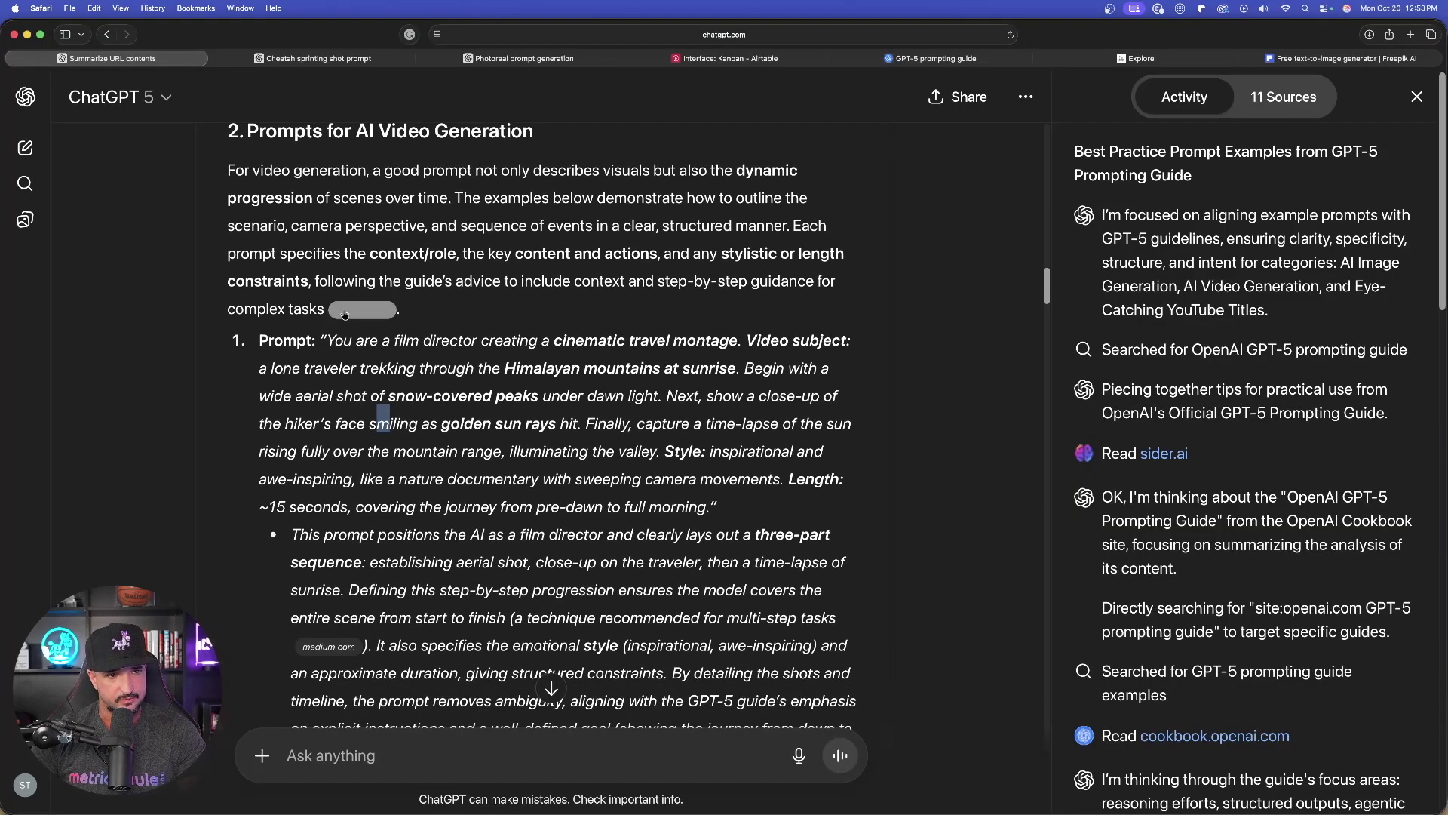
{"action": "scroll", "coordinate": [361, 402], "scroll_direction": "down", "scroll_amount": 2}
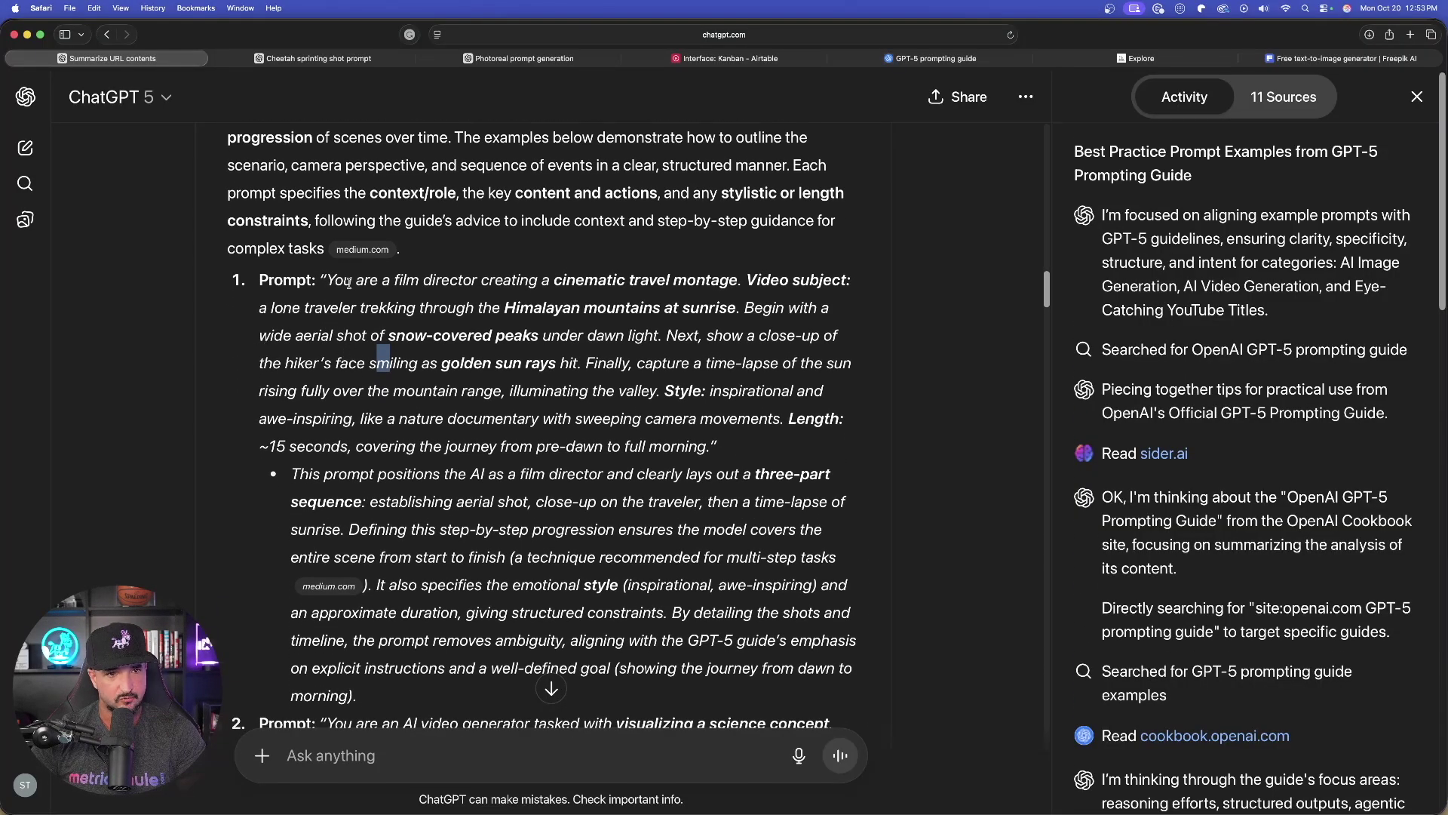
Select the text of video prompt 3, the surreal short video art concept.
{"action": "left_click", "coordinate": [330, 278]}
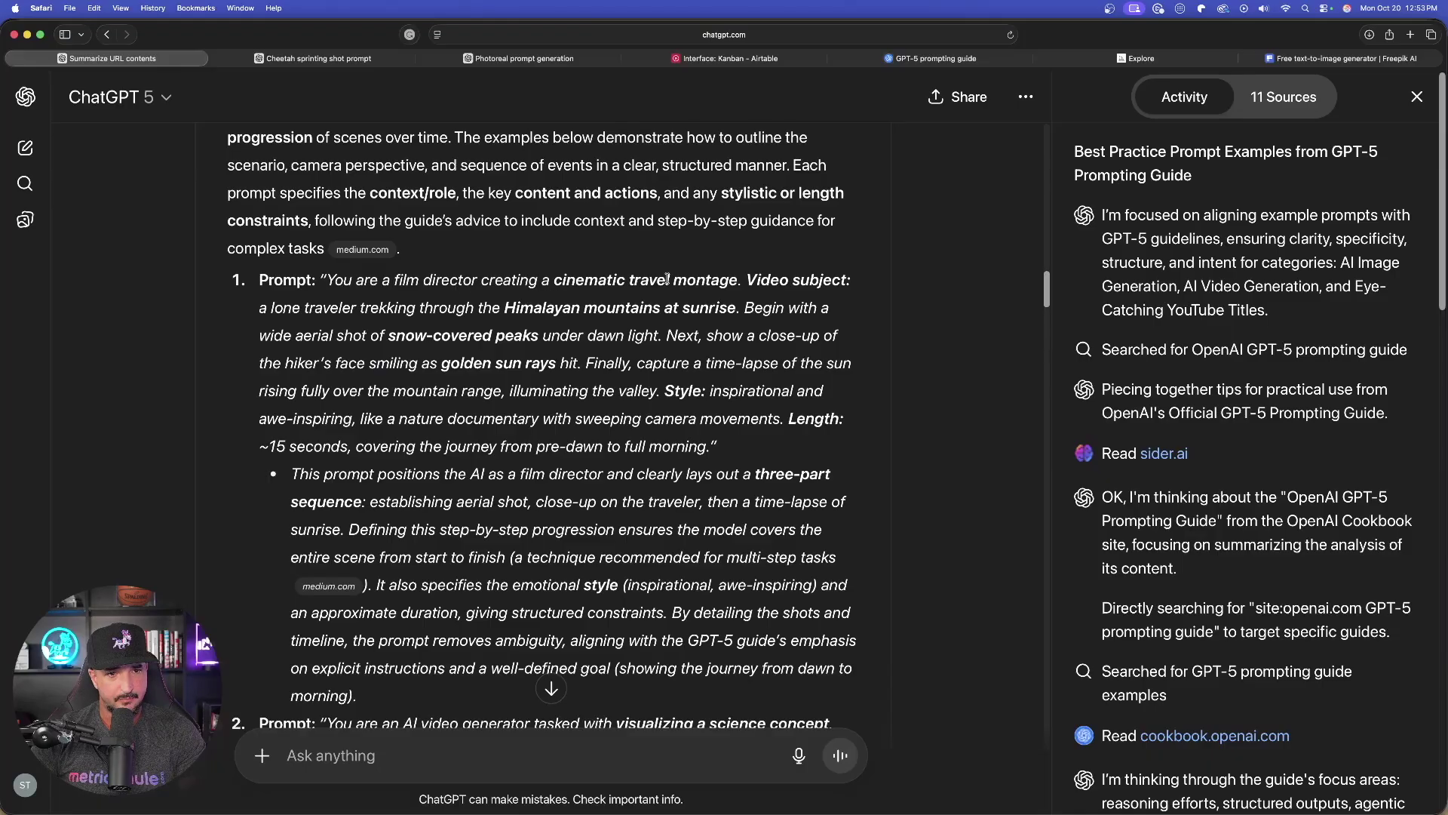
{"action": "scroll", "coordinate": [667, 278], "scroll_direction": "down", "scroll_amount": 10}
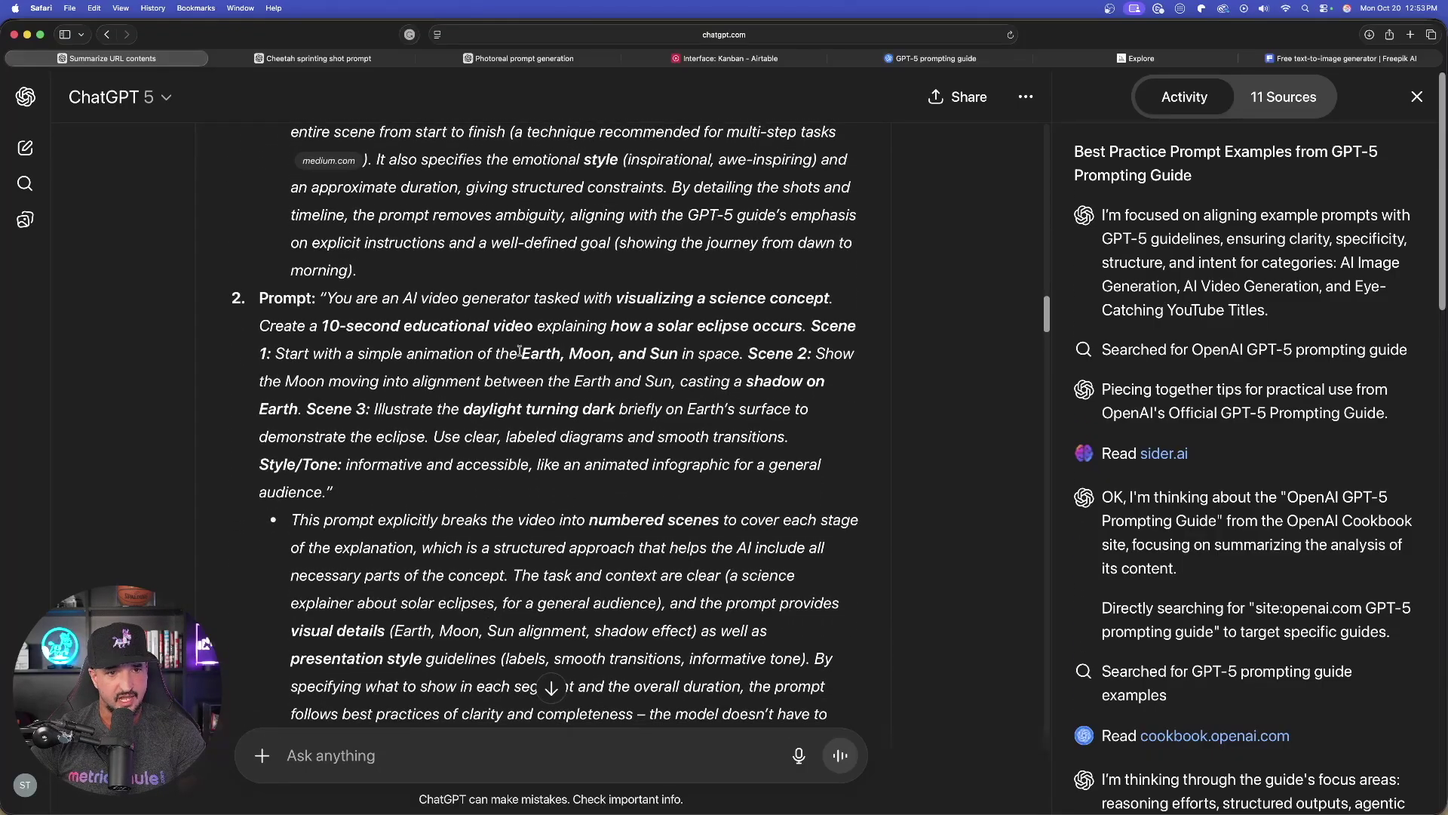
{"action": "scroll", "coordinate": [502, 357], "scroll_direction": "down", "scroll_amount": 10}
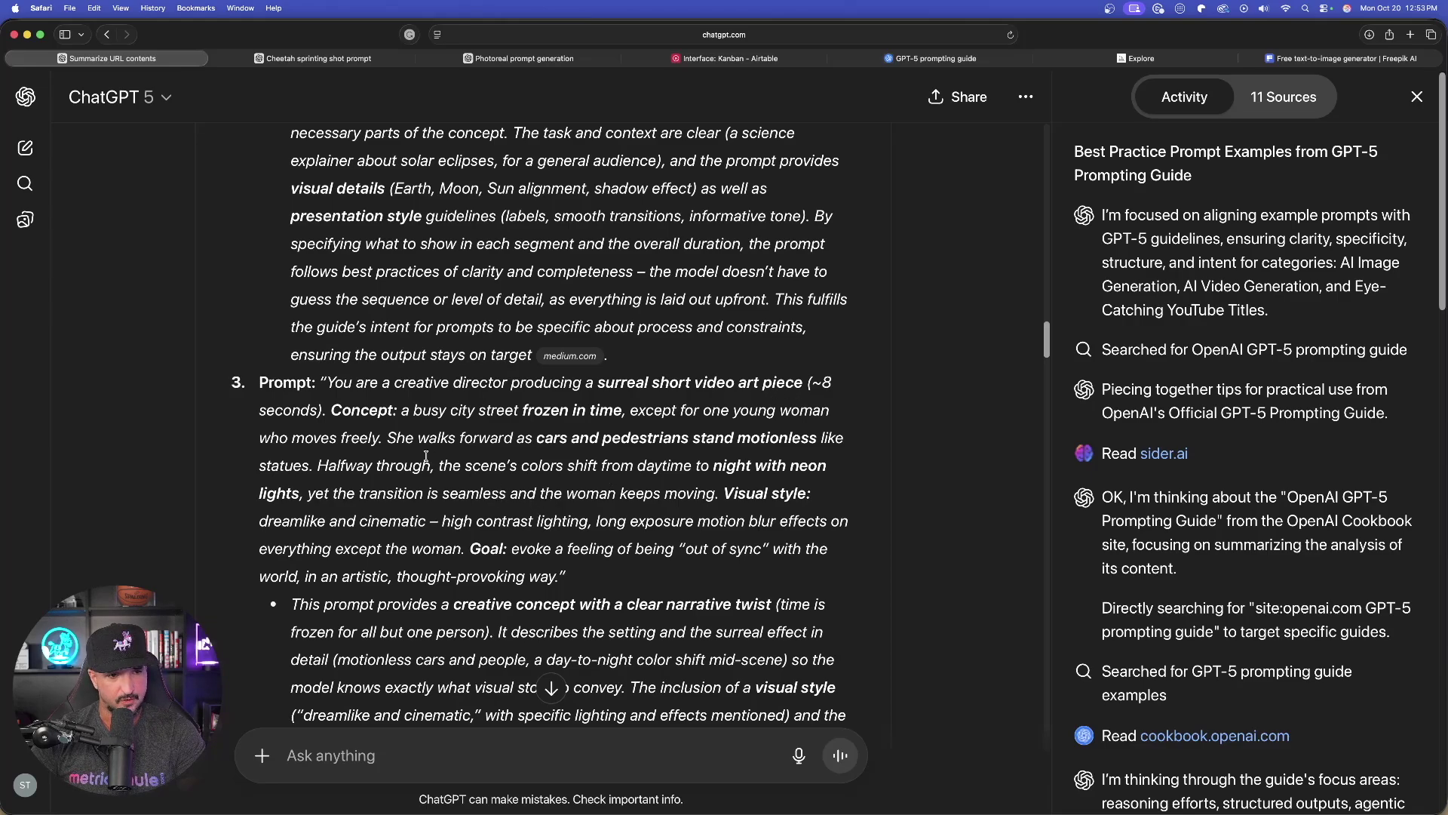
{"action": "left_click_drag", "start_coordinate": [327, 380], "coordinate": [566, 576]}
Copy the surreal frozen-city video prompt and send it in the fresh chat.
{"action": "key", "text": "super+c"}
{"action": "key", "text": "ctrl+Tab"}
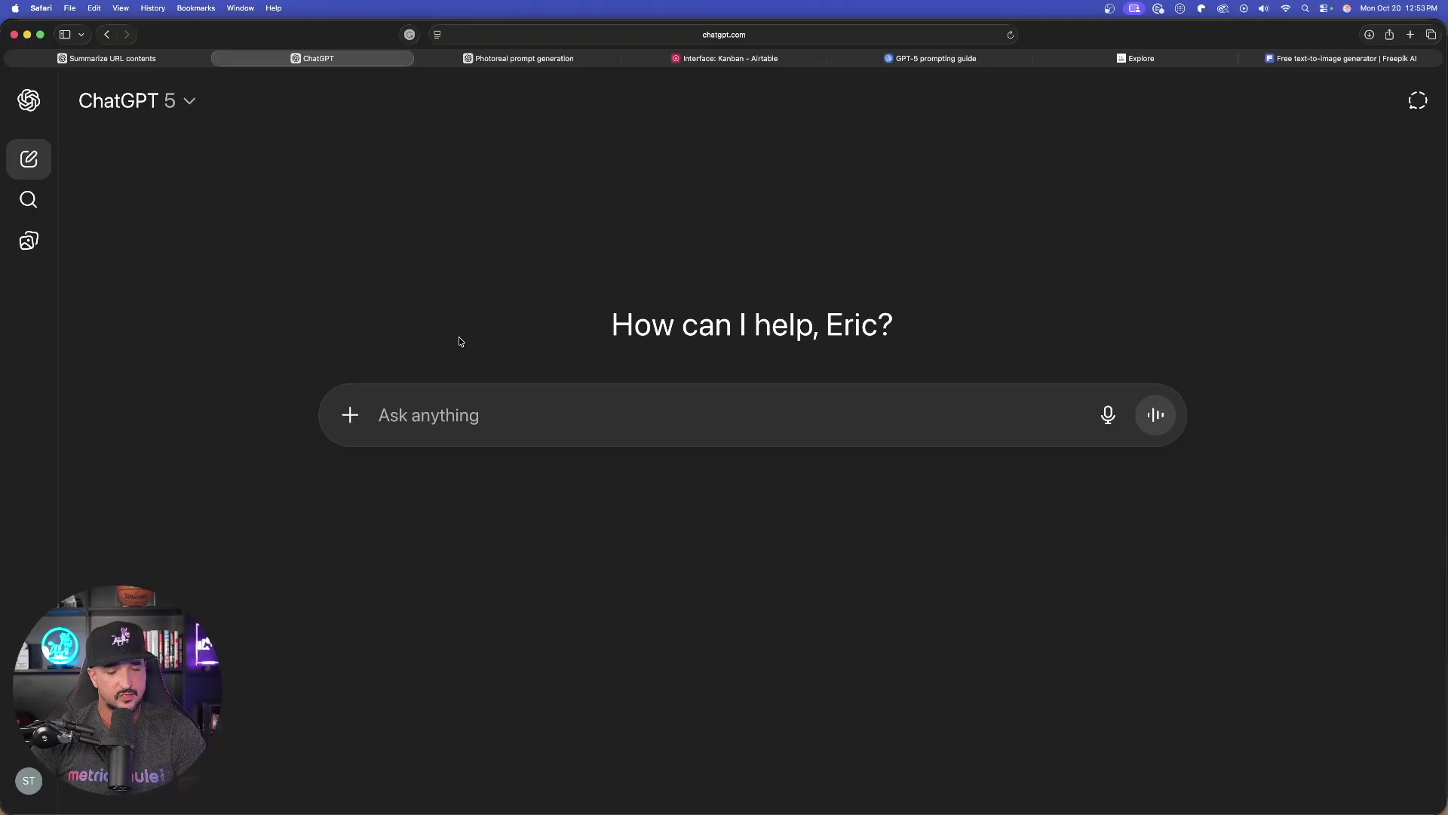
{"action": "left_click", "coordinate": [436, 402]}
{"action": "key", "text": "super+v"}
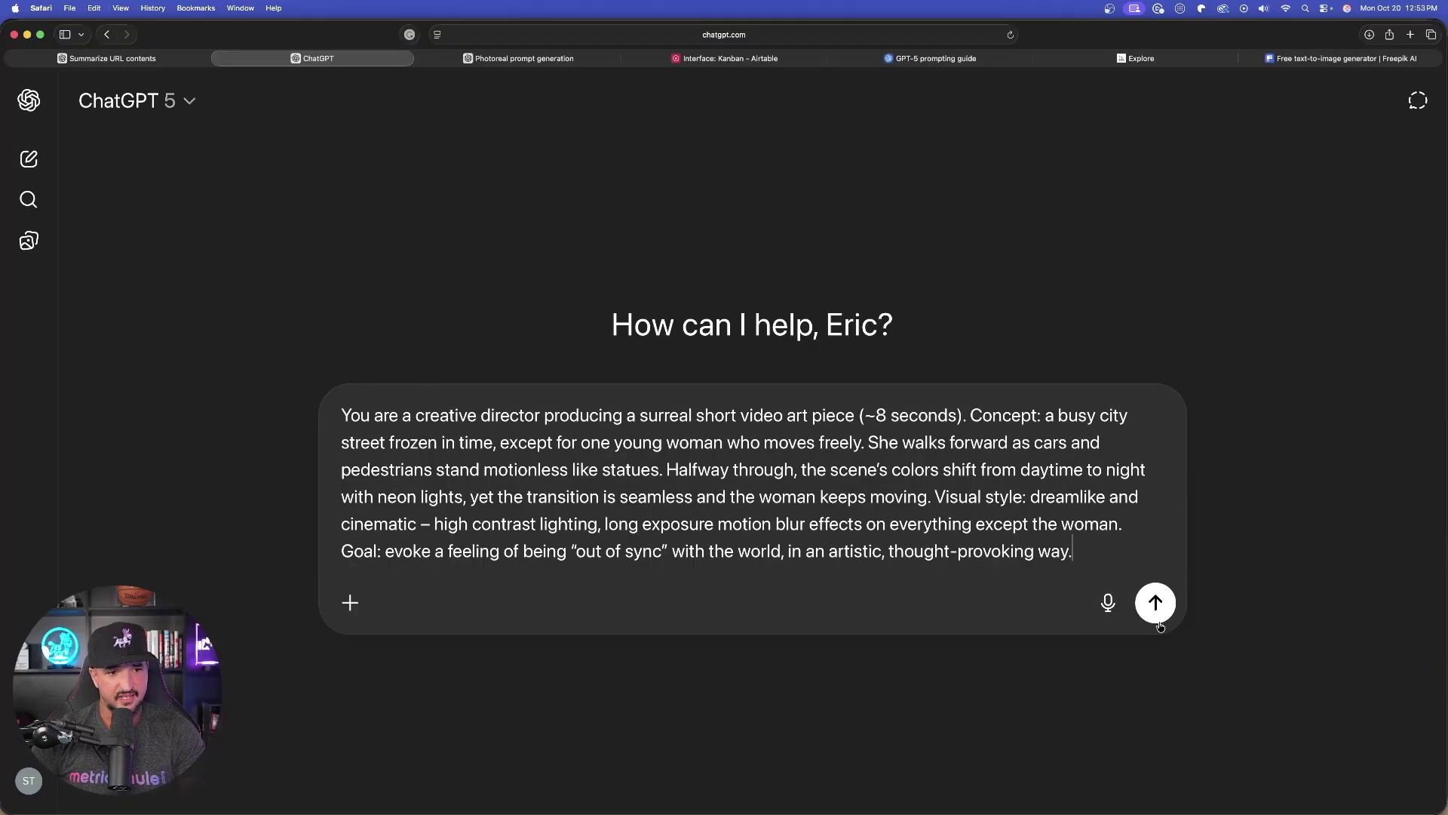
{"action": "left_click", "coordinate": [1155, 603]}
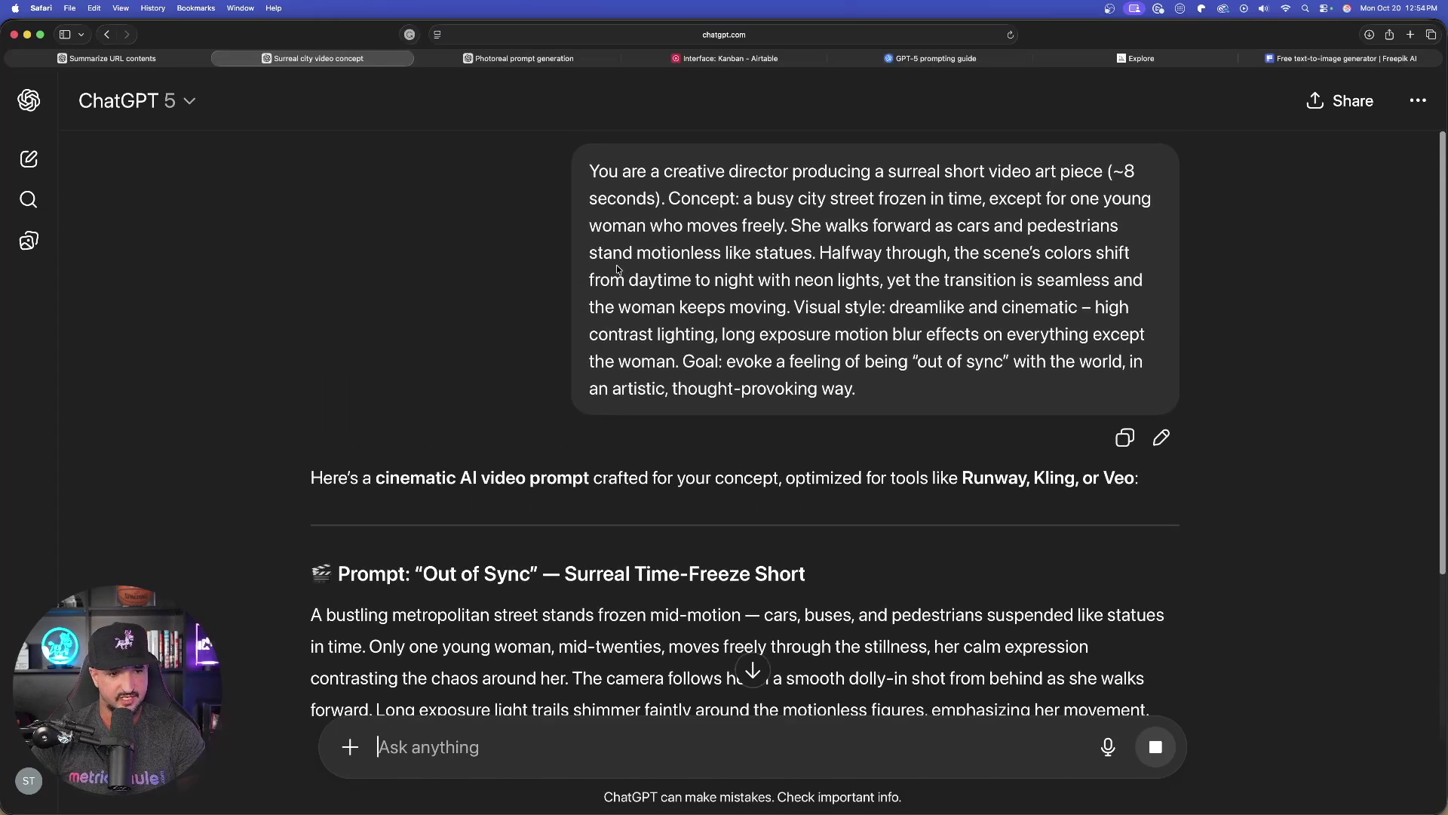
Read the 'Out of Sync' video prompt's cinematography, mood and theme.
{"action": "scroll", "coordinate": [617, 269], "scroll_direction": "down", "scroll_amount": 5}
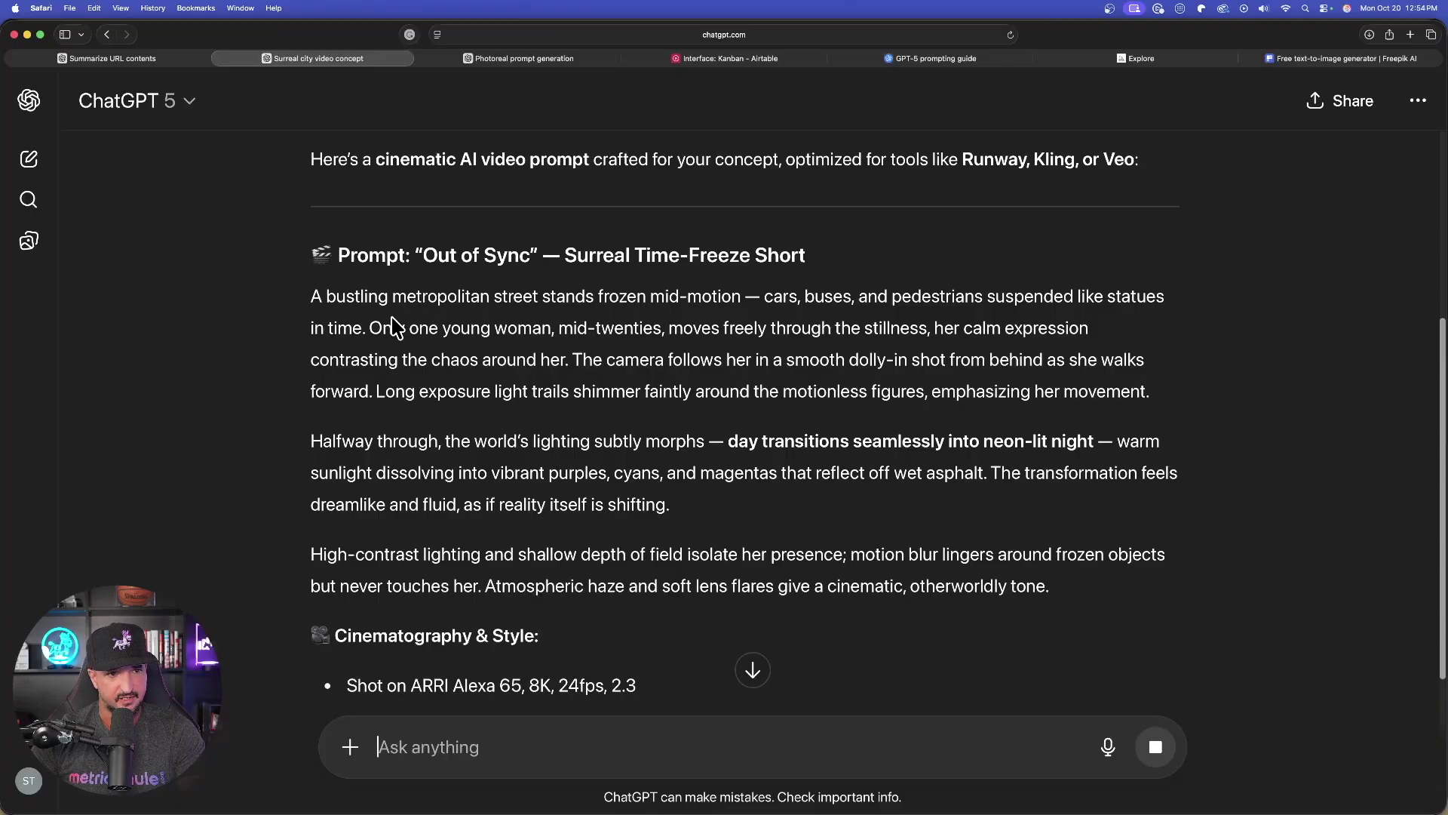
{"action": "scroll", "coordinate": [446, 253], "scroll_direction": "down", "scroll_amount": 1}
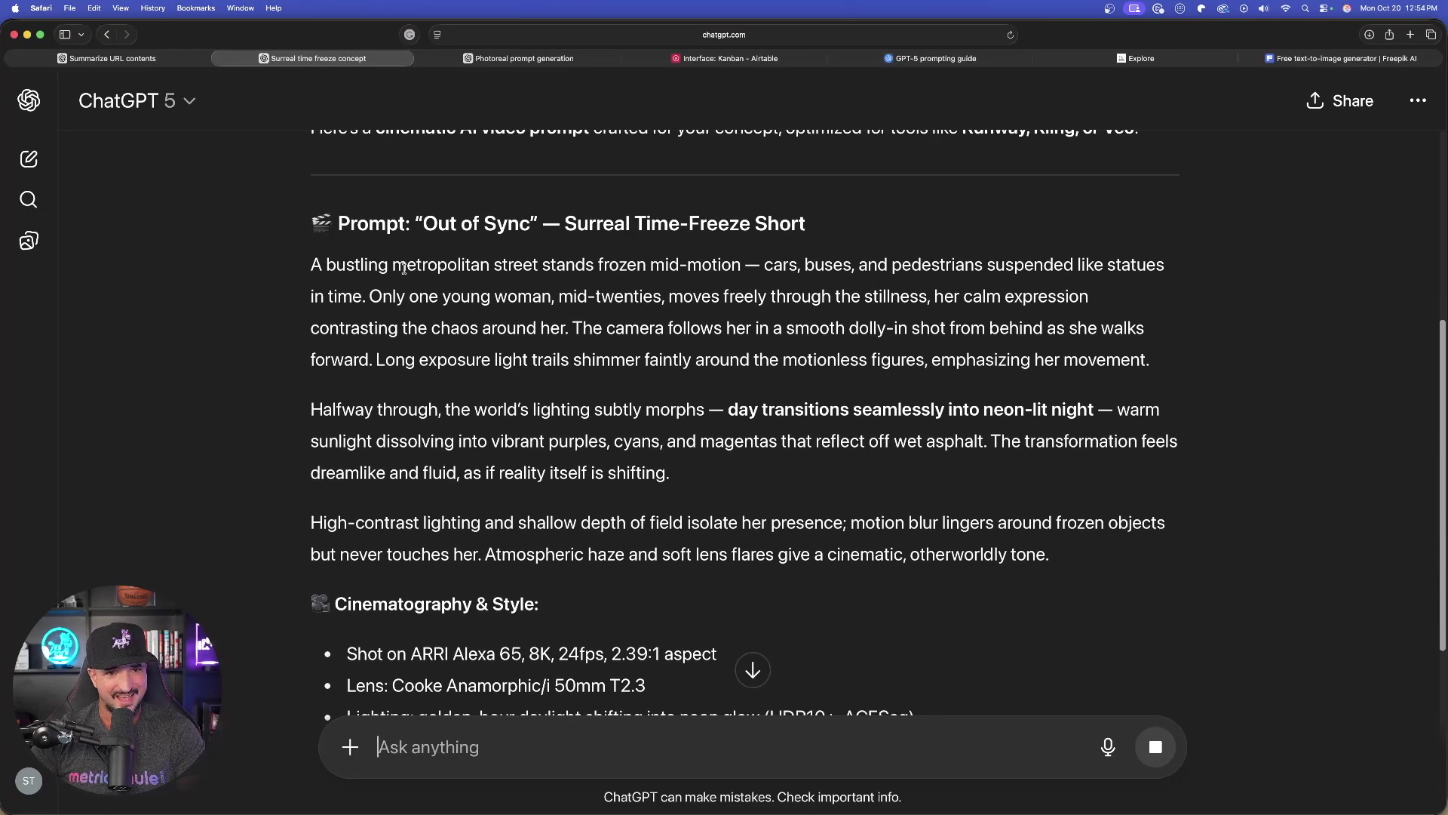
{"action": "scroll", "coordinate": [595, 207], "scroll_direction": "down", "scroll_amount": 5}
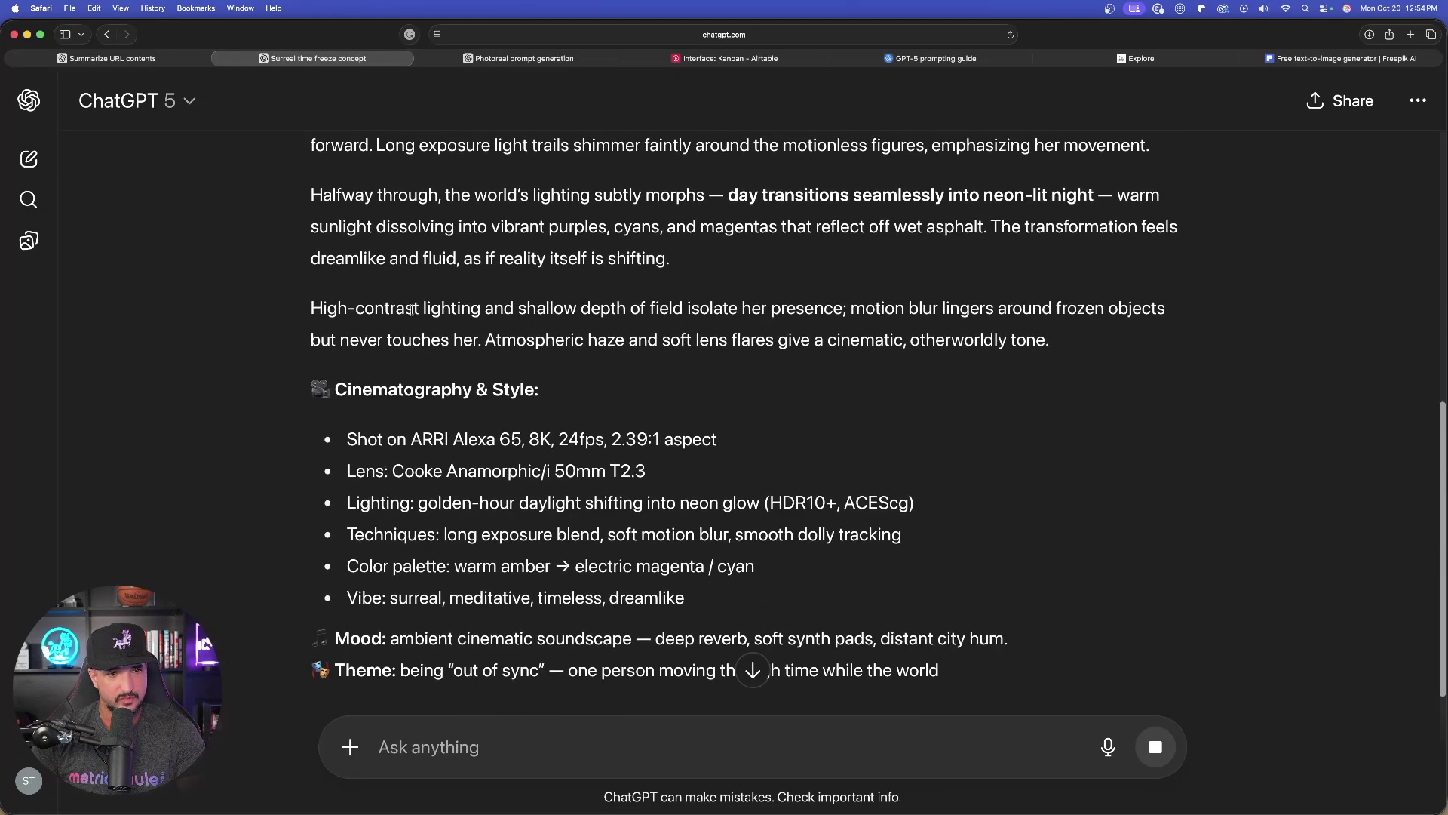
{"action": "scroll", "coordinate": [391, 367], "scroll_direction": "up", "scroll_amount": 3}
{"action": "scroll", "coordinate": [391, 367], "scroll_direction": "up", "scroll_amount": 1}
{"action": "scroll", "coordinate": [596, 469], "scroll_direction": "down", "scroll_amount": 7}
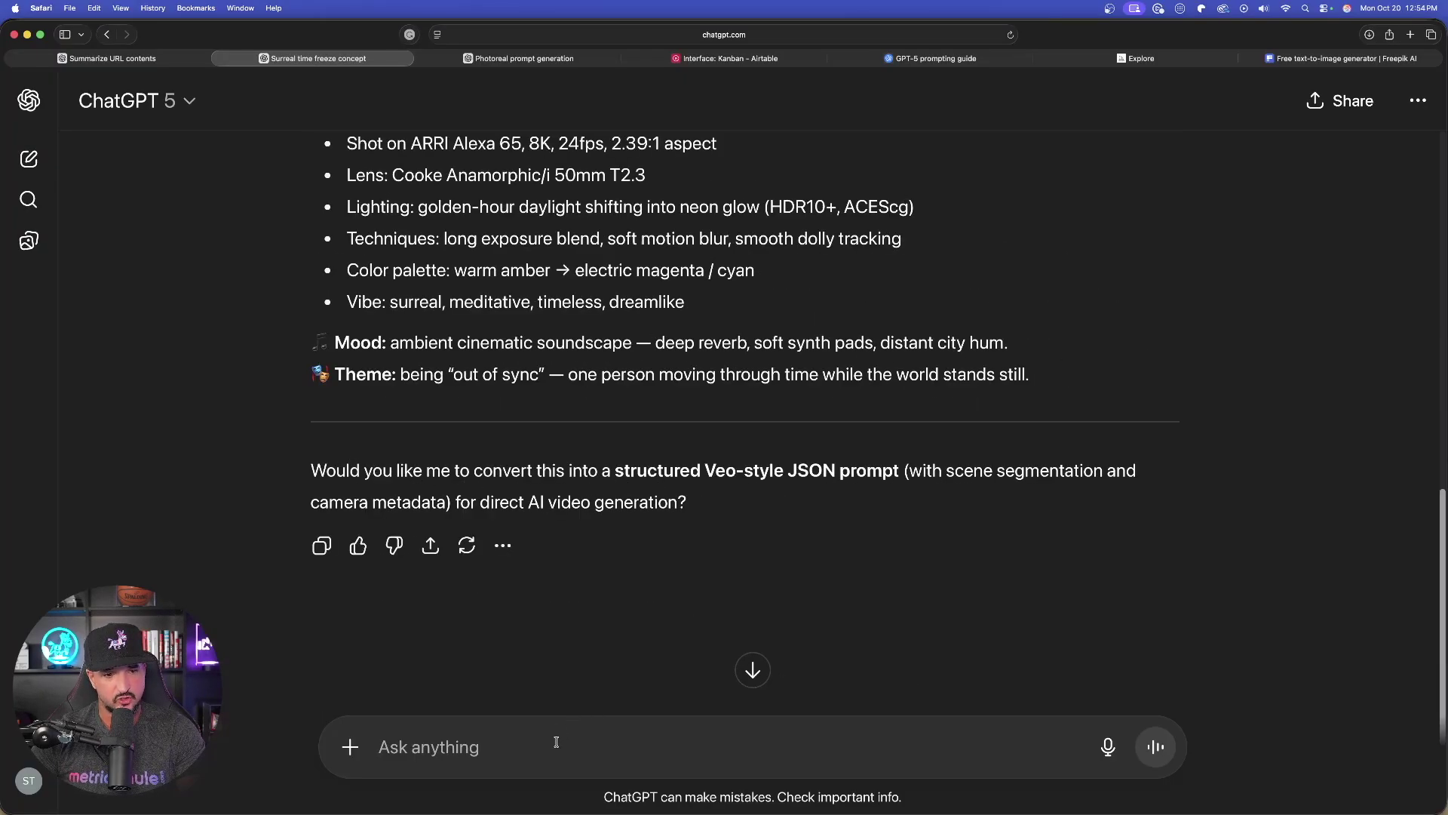
Reply 'yes json' and review the returned 'Out of Sync' video prompt JSON.
{"action": "type", "text": "yes json"}
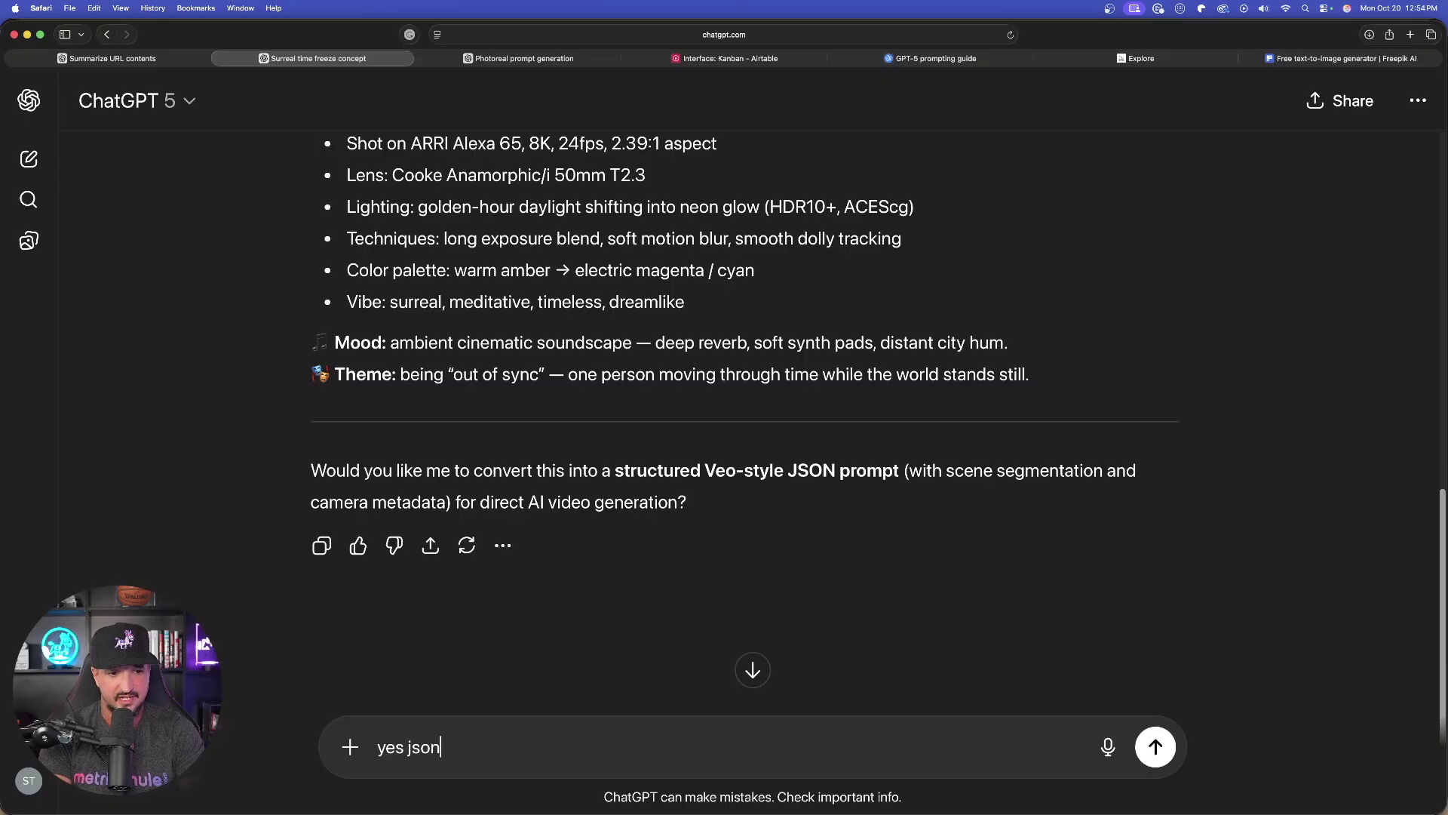
{"action": "key", "text": "Return"}
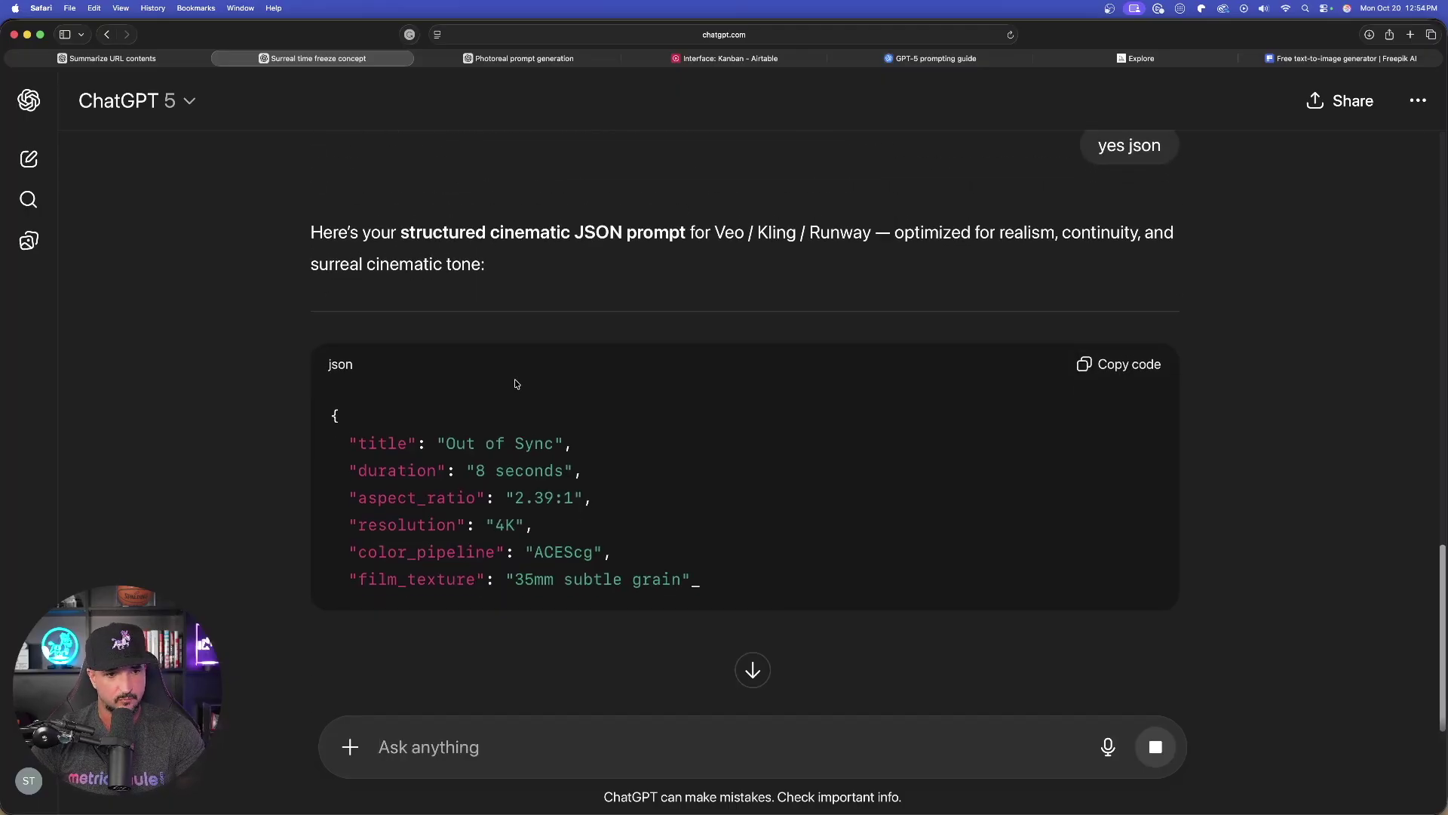
{"action": "scroll", "coordinate": [661, 411], "scroll_direction": "down", "scroll_amount": 3}
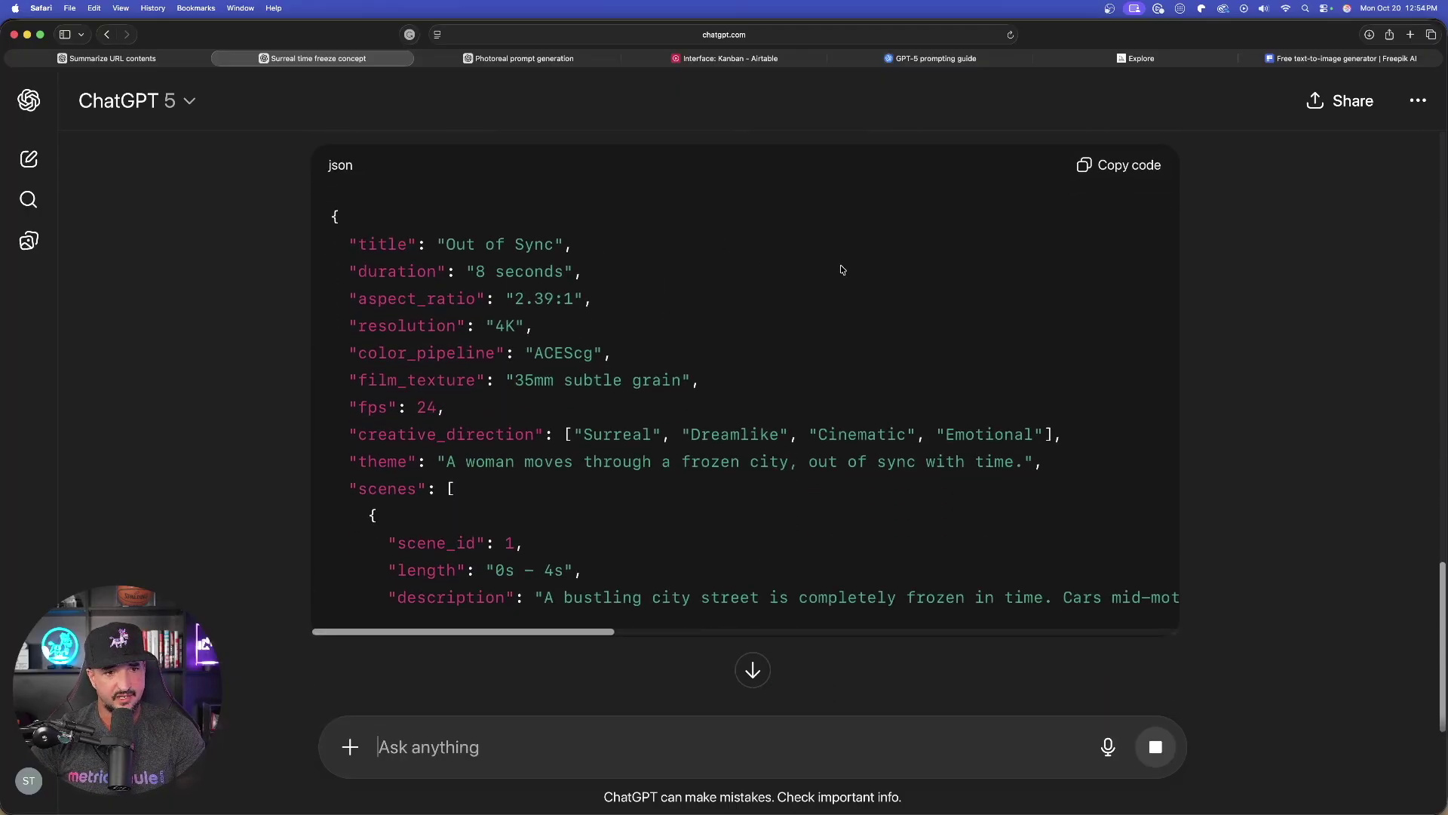
{"action": "scroll", "coordinate": [666, 332], "scroll_direction": "down", "scroll_amount": 2}
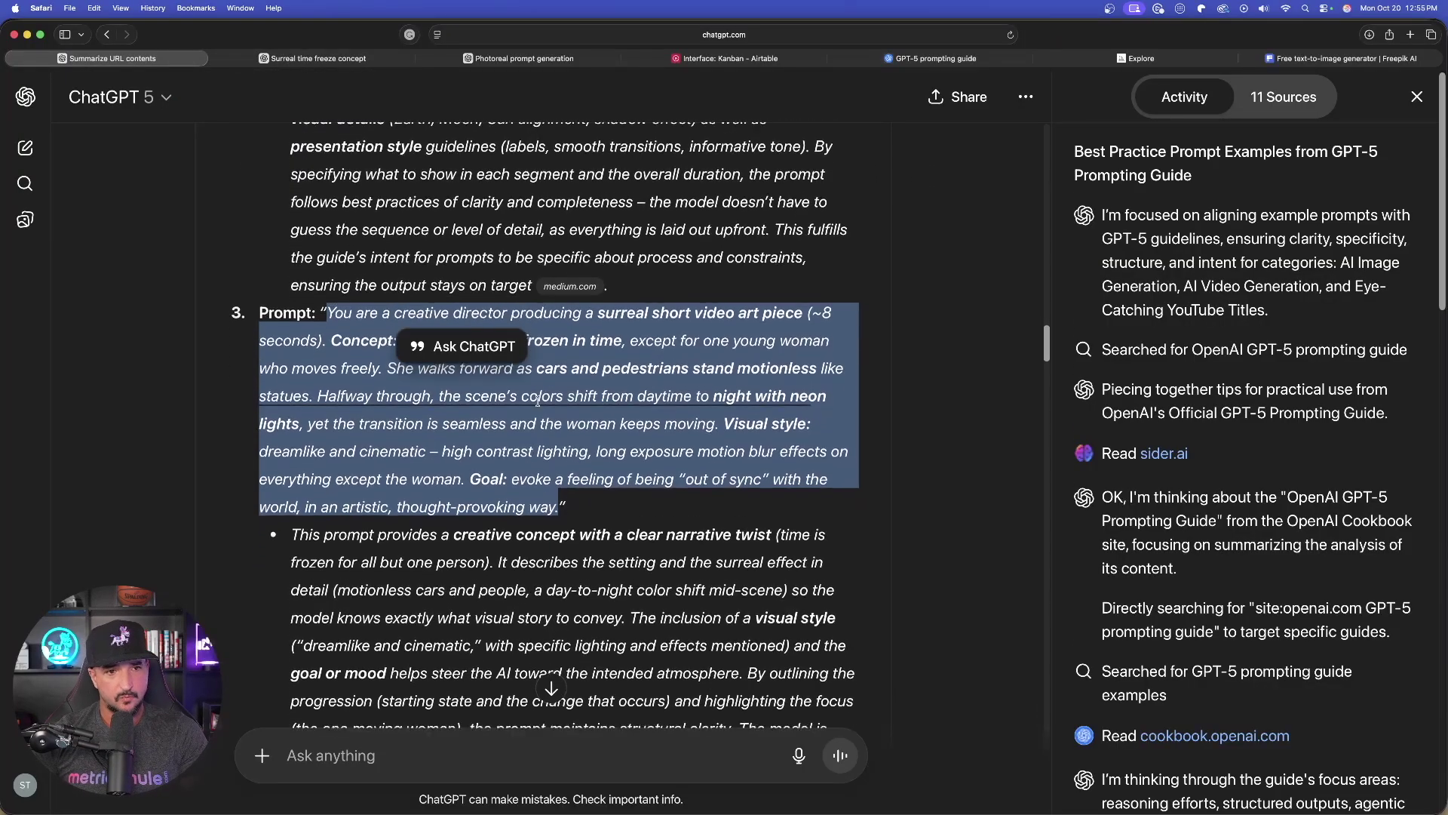
{"action": "scroll", "coordinate": [537, 400], "scroll_direction": "down", "scroll_amount": 10}
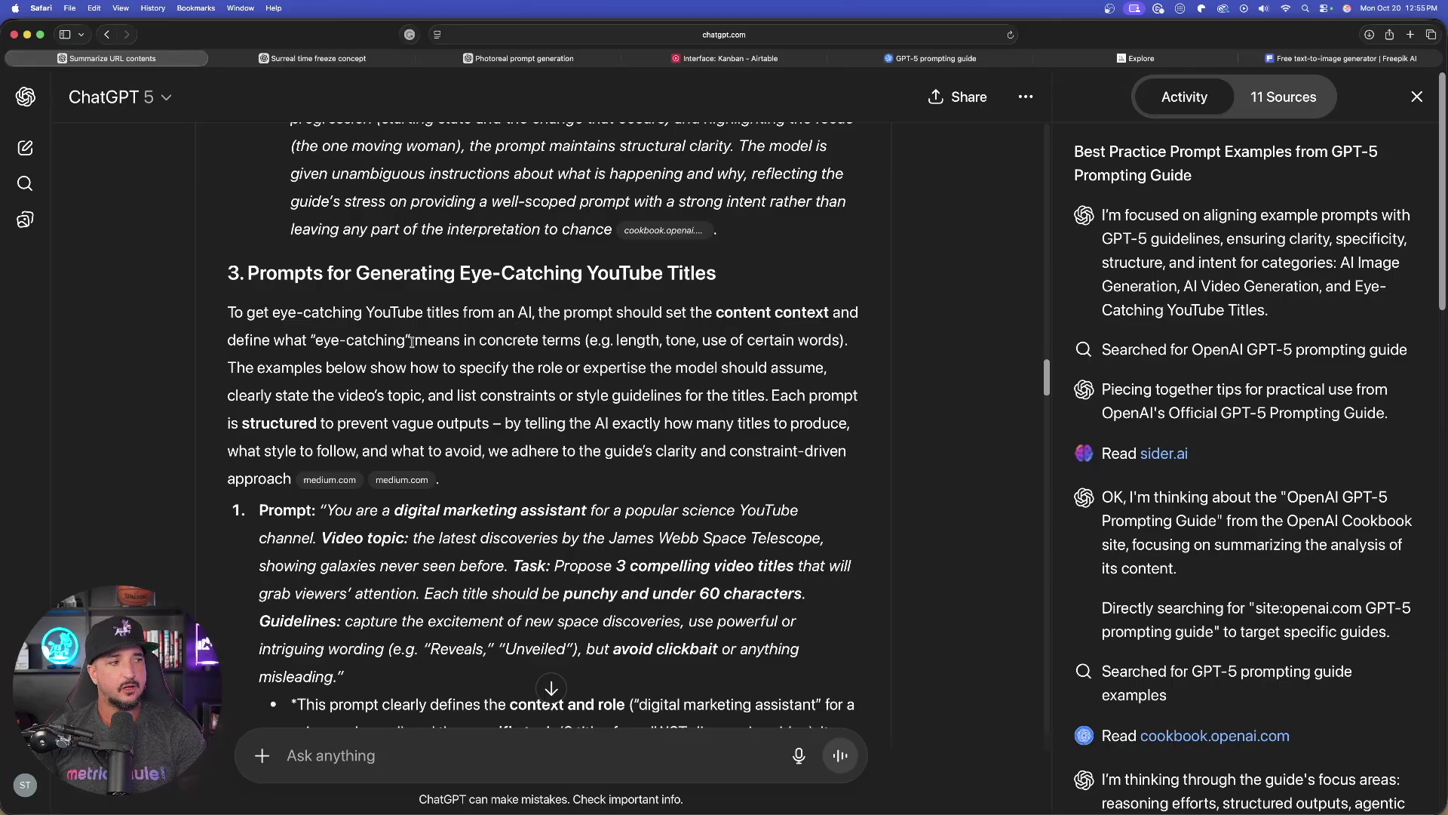
{"action": "scroll", "coordinate": [412, 342], "scroll_direction": "down", "scroll_amount": 3}
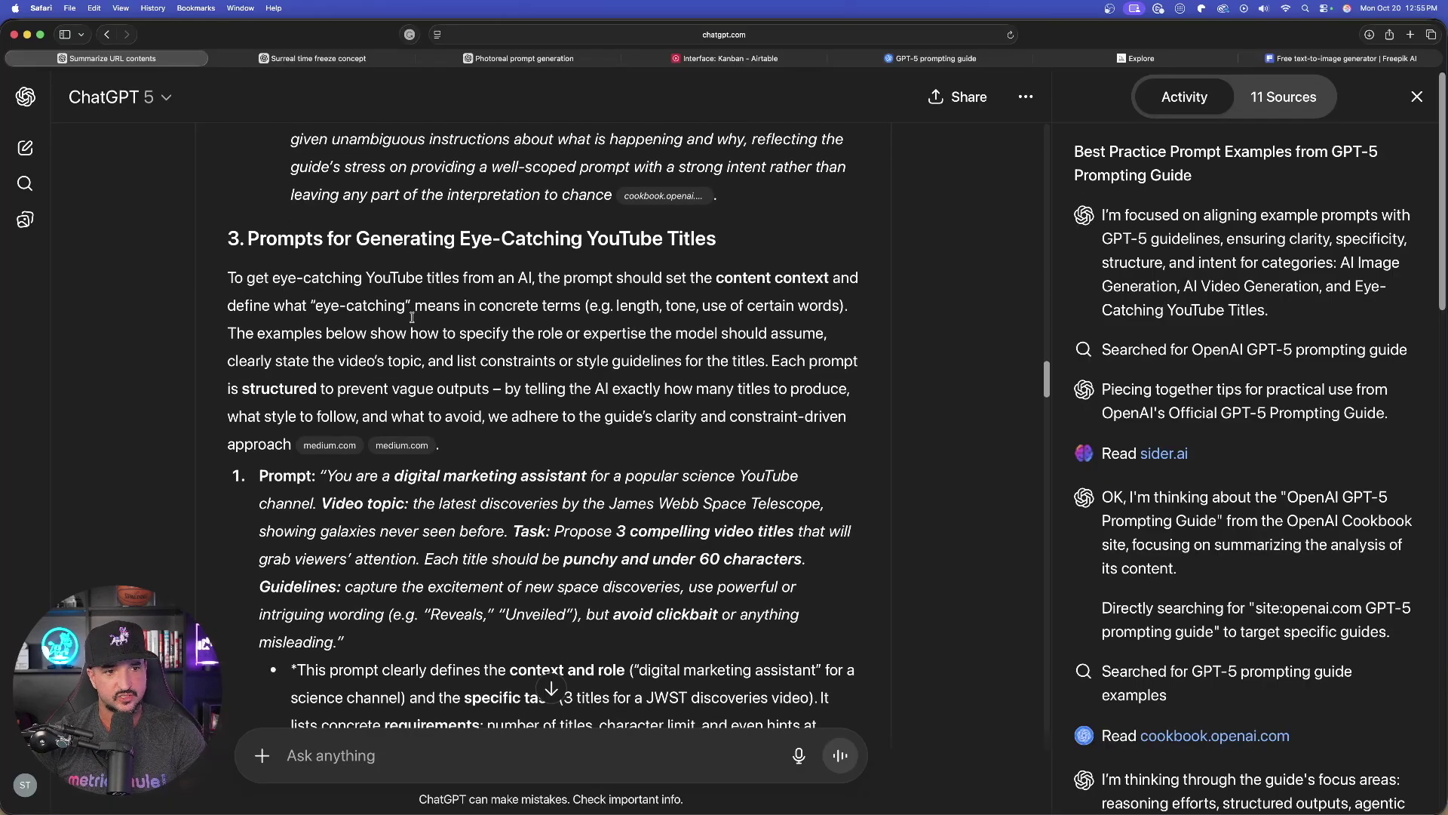
{"action": "left_click_drag", "start_coordinate": [431, 423], "coordinate": [425, 424]}
{"action": "scroll", "coordinate": [364, 349], "scroll_direction": "down", "scroll_amount": 1}
{"action": "left_click_drag", "start_coordinate": [328, 326], "coordinate": [344, 498]}
{"action": "left_click", "coordinate": [403, 414]}
{"action": "scroll", "coordinate": [380, 423], "scroll_direction": "down", "scroll_amount": 2}
{"action": "scroll", "coordinate": [379, 424], "scroll_direction": "down", "scroll_amount": 8}
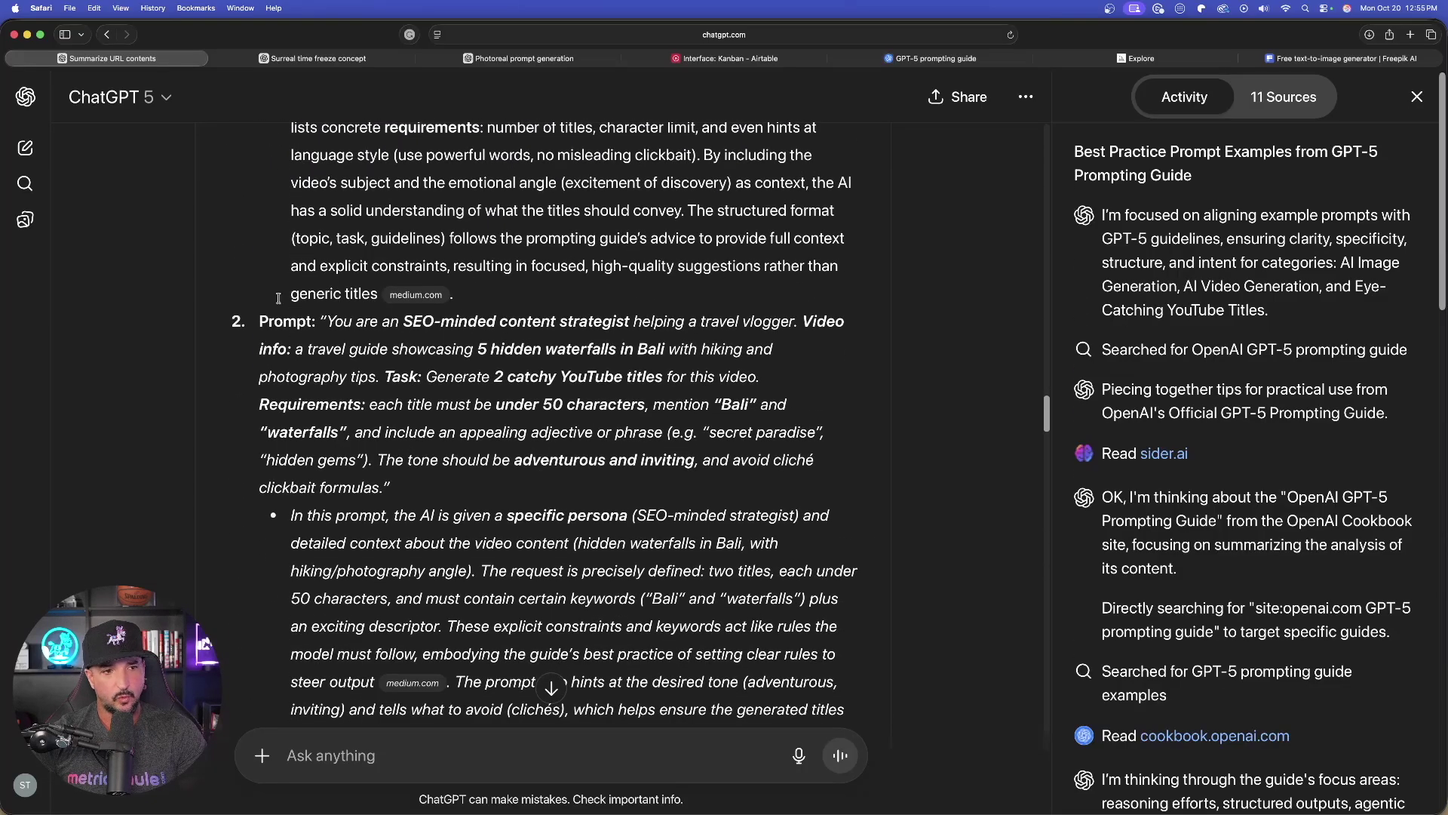
{"action": "scroll", "coordinate": [314, 302], "scroll_direction": "down", "scroll_amount": 3}
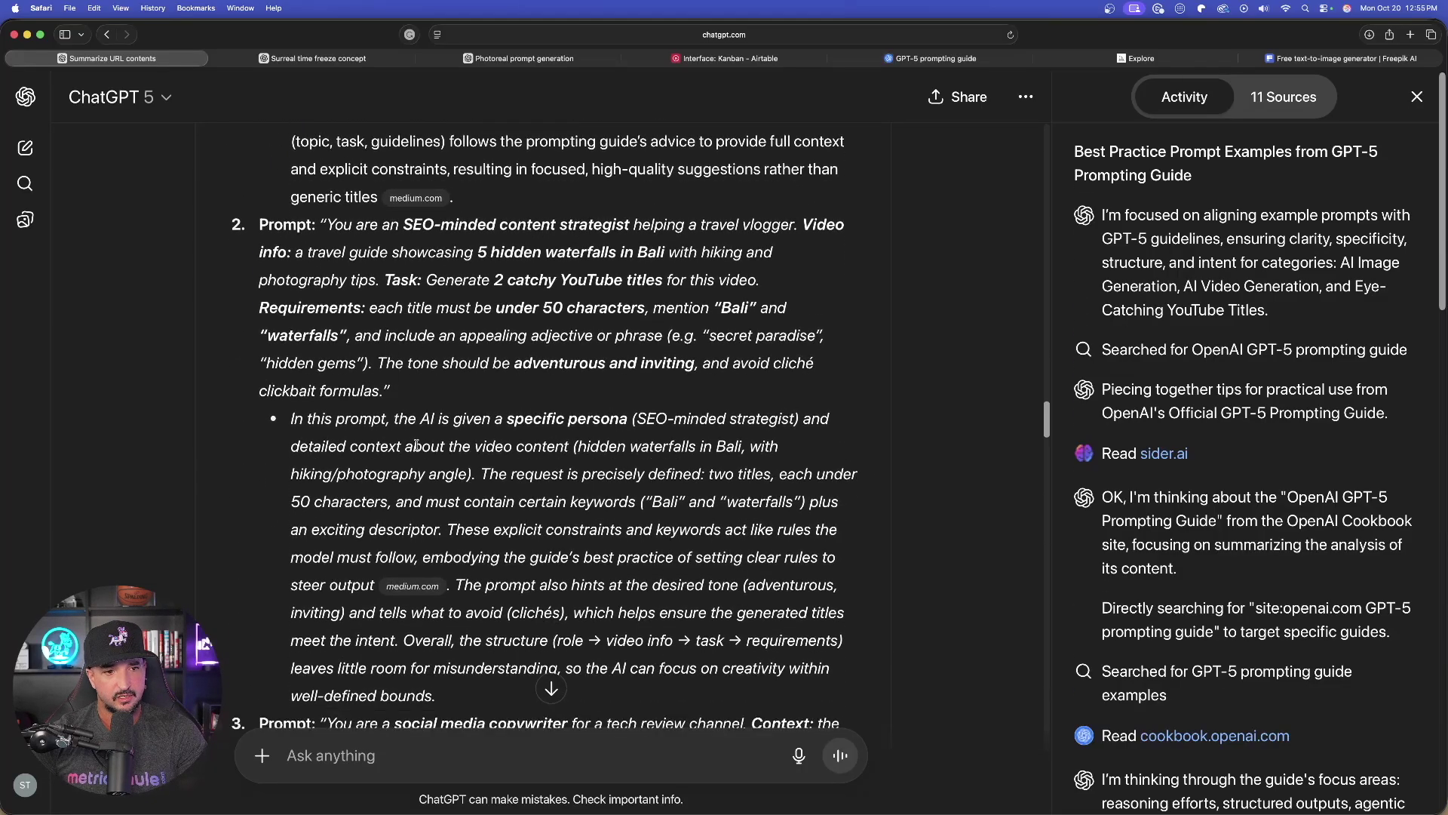
{"action": "scroll", "coordinate": [460, 353], "scroll_direction": "down", "scroll_amount": 6}
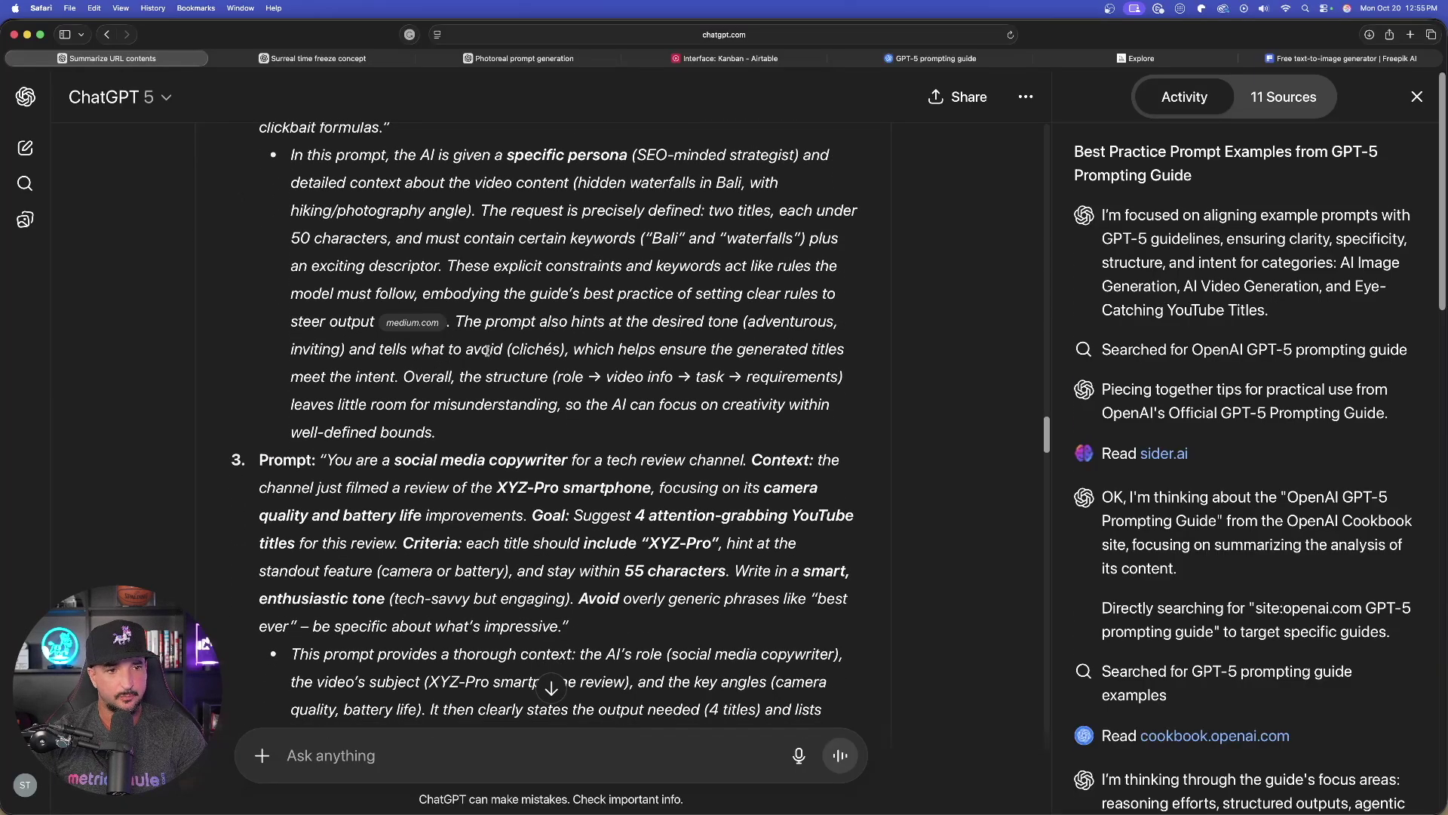
{"action": "scroll", "coordinate": [543, 256], "scroll_direction": "down", "scroll_amount": 7}
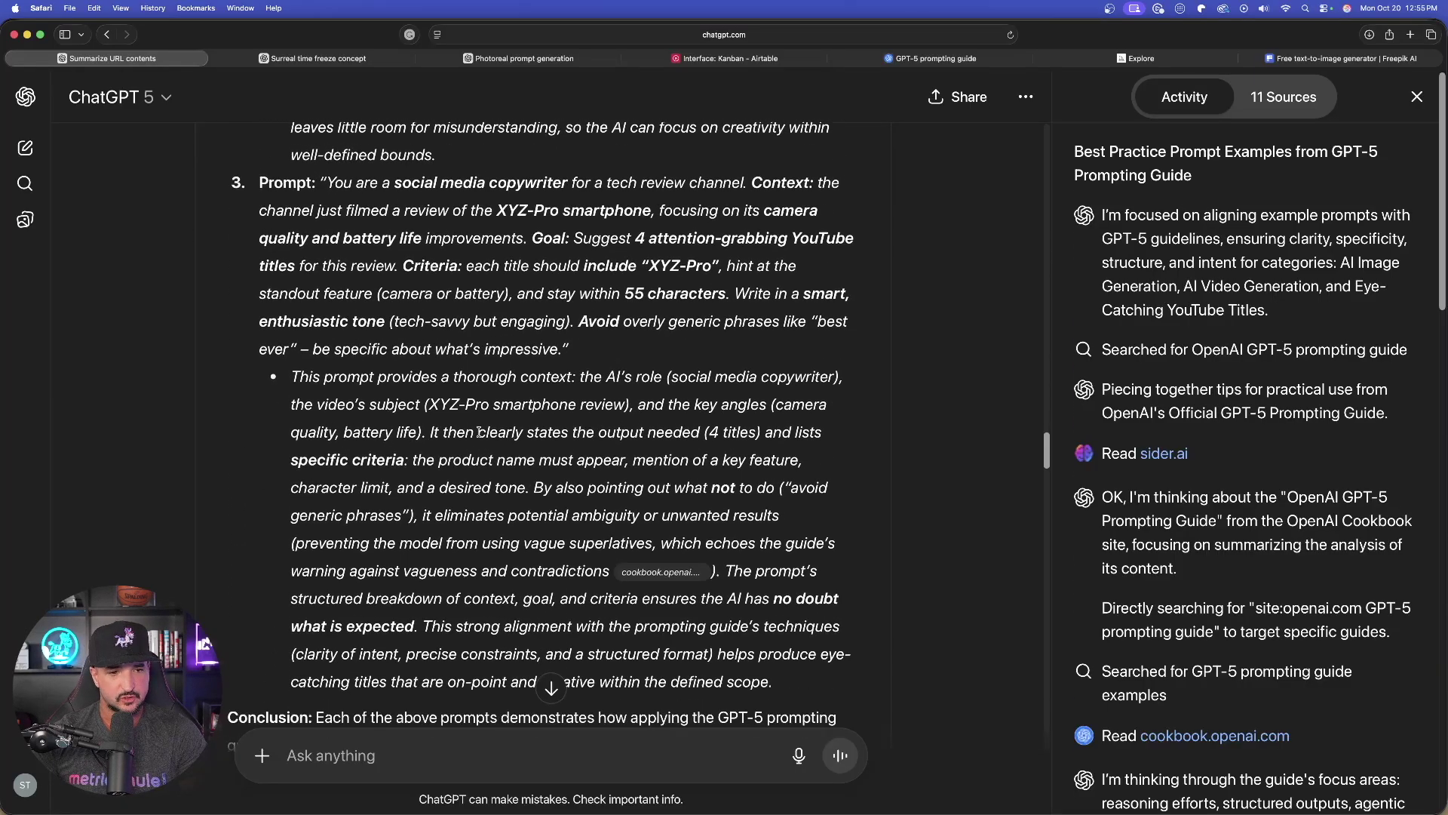
{"action": "scroll", "coordinate": [445, 389], "scroll_direction": "up", "scroll_amount": 4}
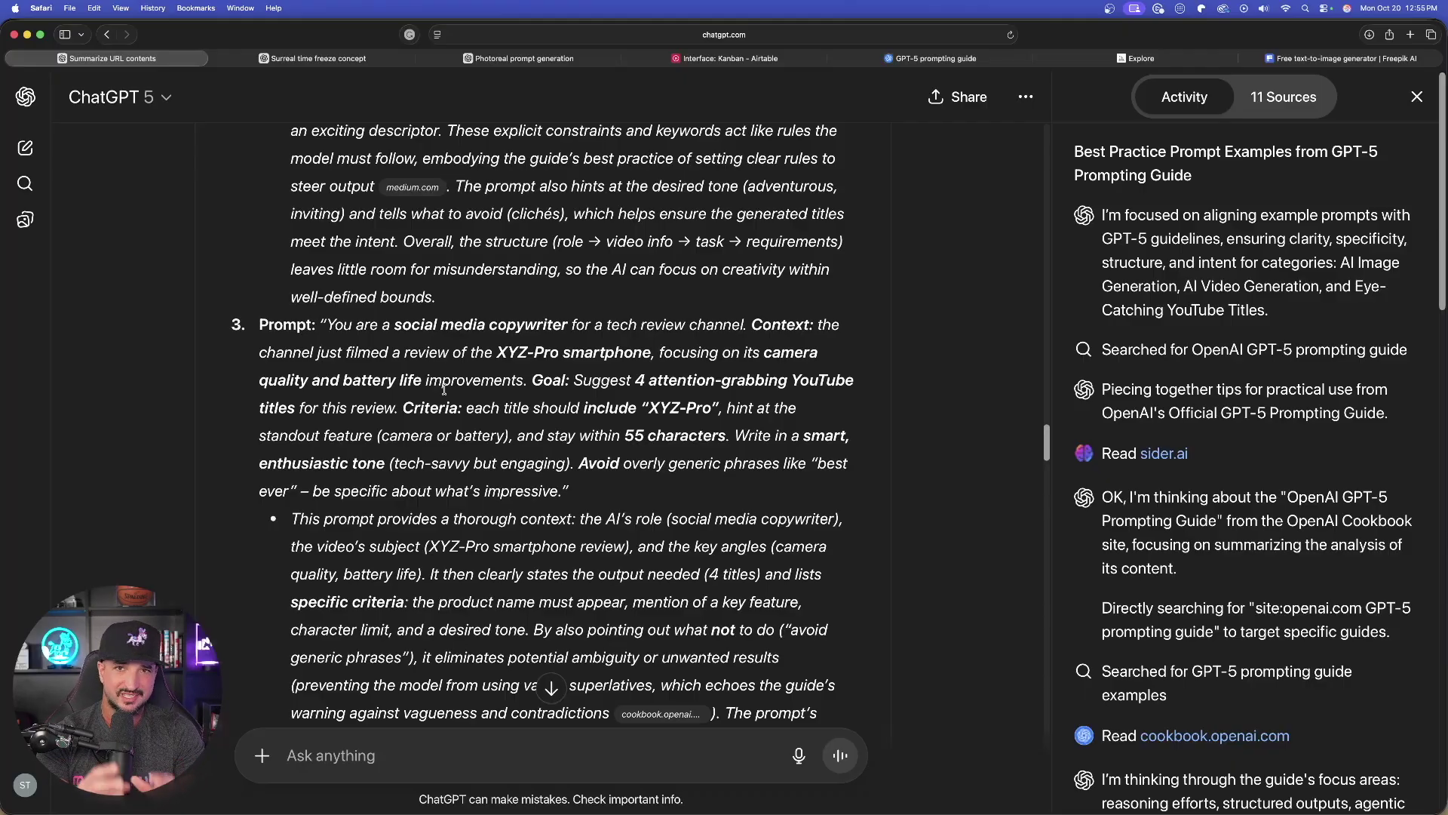
{"action": "scroll", "coordinate": [524, 387], "scroll_direction": "down", "scroll_amount": 15}
{"action": "scroll", "coordinate": [379, 328], "scroll_direction": "up", "scroll_amount": 2}
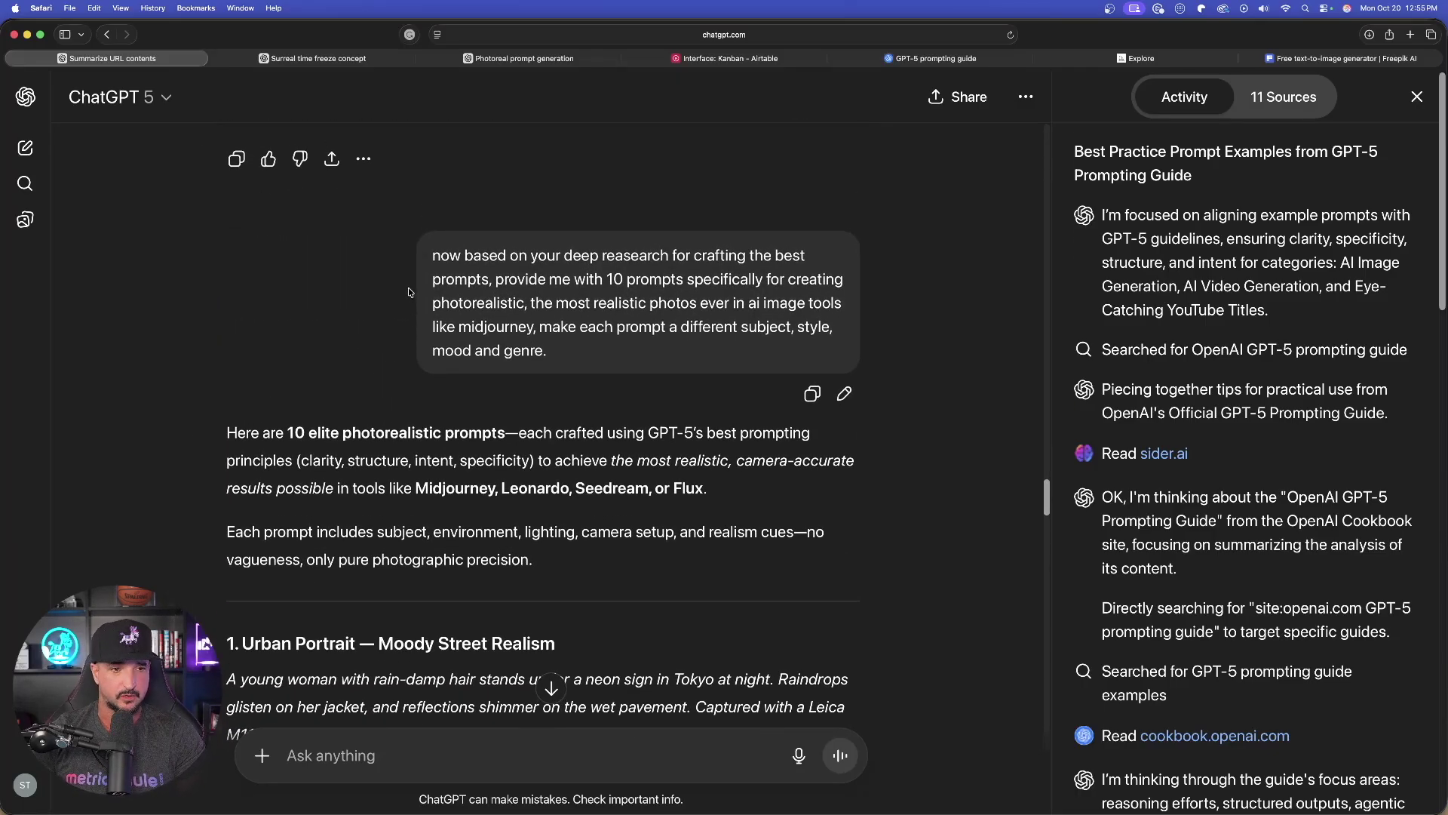
{"action": "left_click_drag", "start_coordinate": [430, 253], "coordinate": [558, 356]}
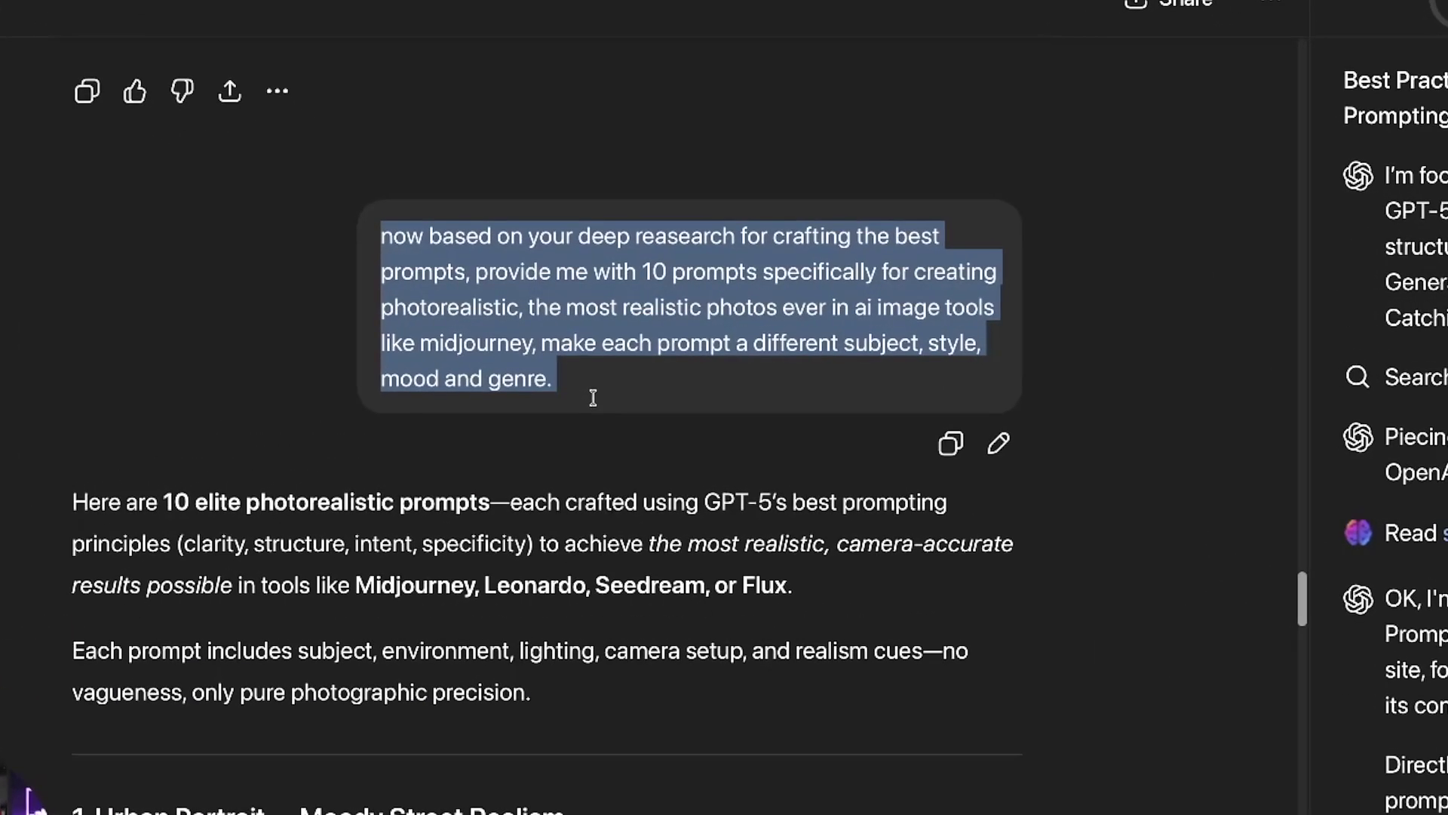
{"action": "left_click", "coordinate": [592, 361]}
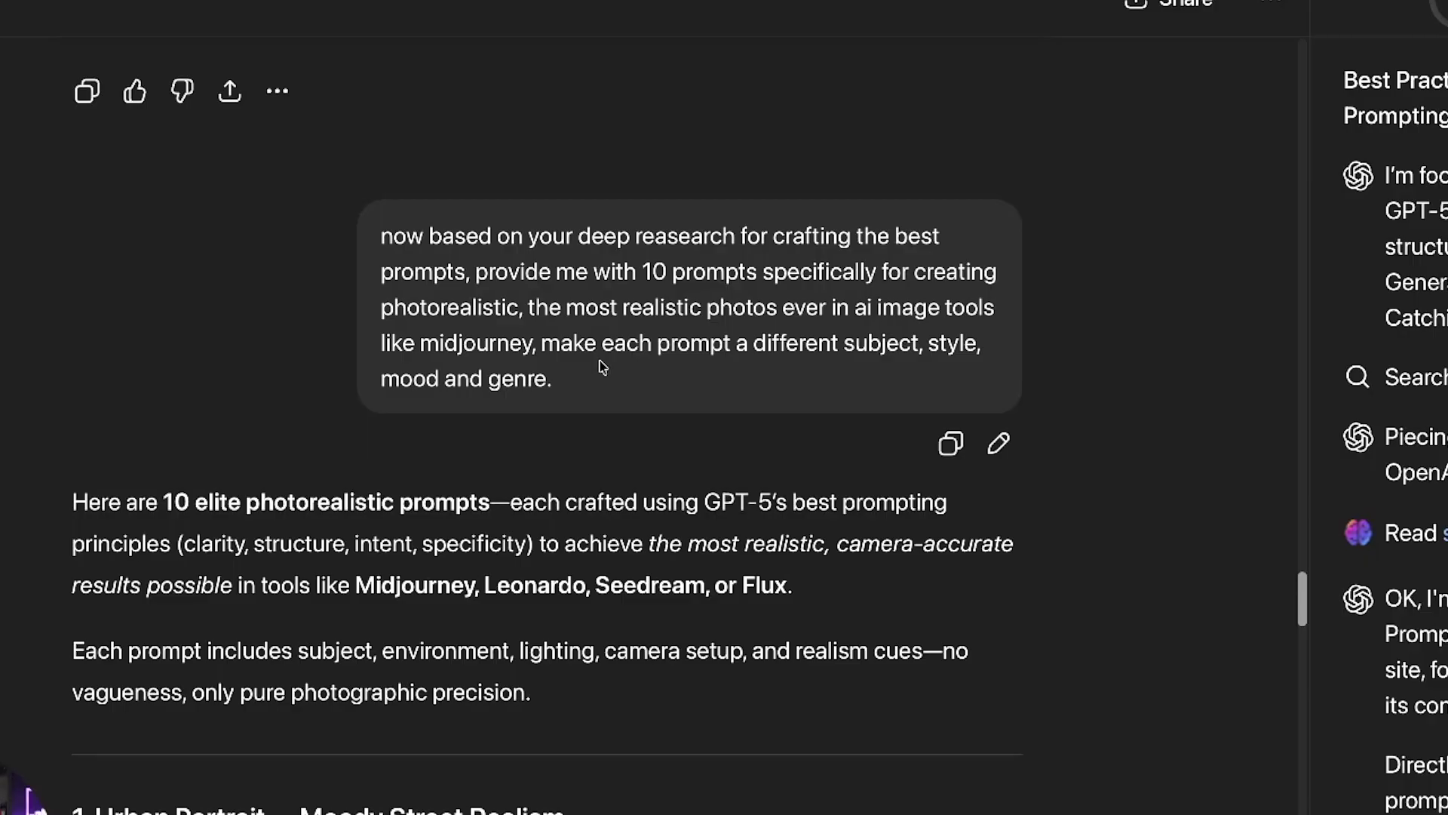
{"action": "scroll", "coordinate": [600, 360], "scroll_direction": "up", "scroll_amount": 1}
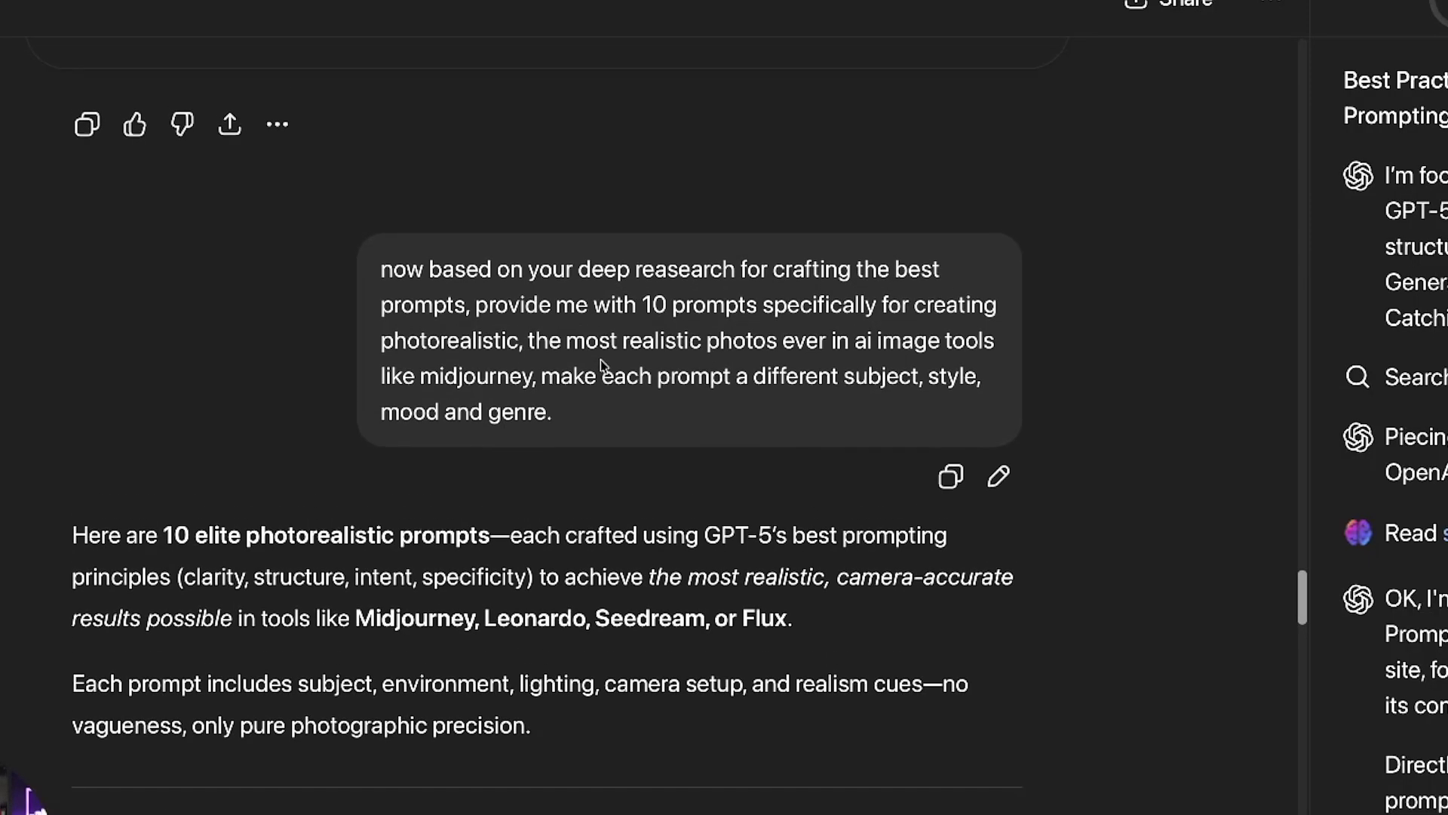
{"action": "scroll", "coordinate": [596, 302], "scroll_direction": "down", "scroll_amount": 5}
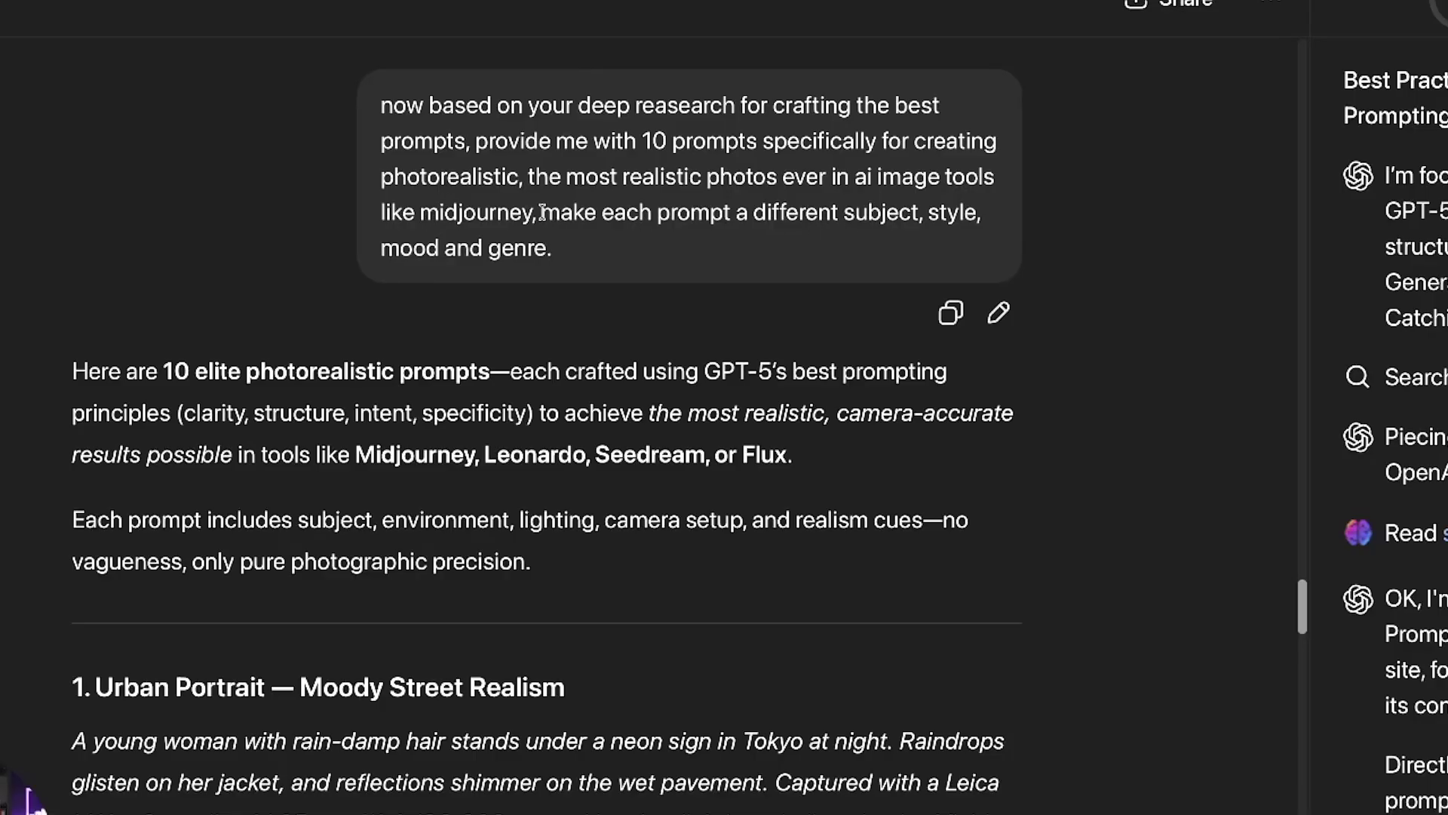
{"action": "left_click_drag", "start_coordinate": [541, 212], "coordinate": [838, 250]}
{"action": "left_click", "coordinate": [307, 414]}
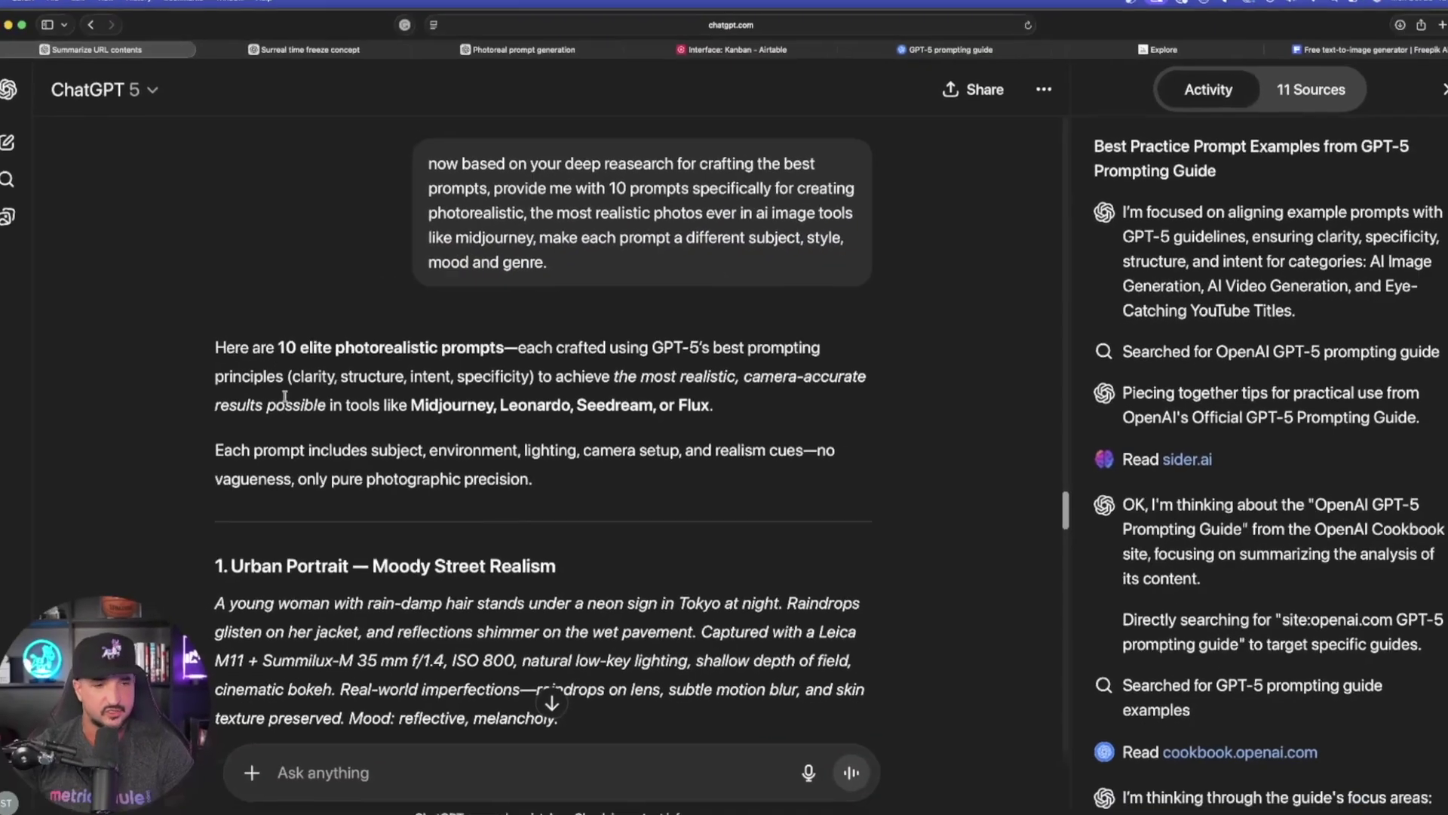
{"action": "scroll", "coordinate": [116, 258], "scroll_direction": "down", "scroll_amount": 4}
{"action": "scroll", "coordinate": [143, 367], "scroll_direction": "down", "scroll_amount": 15}
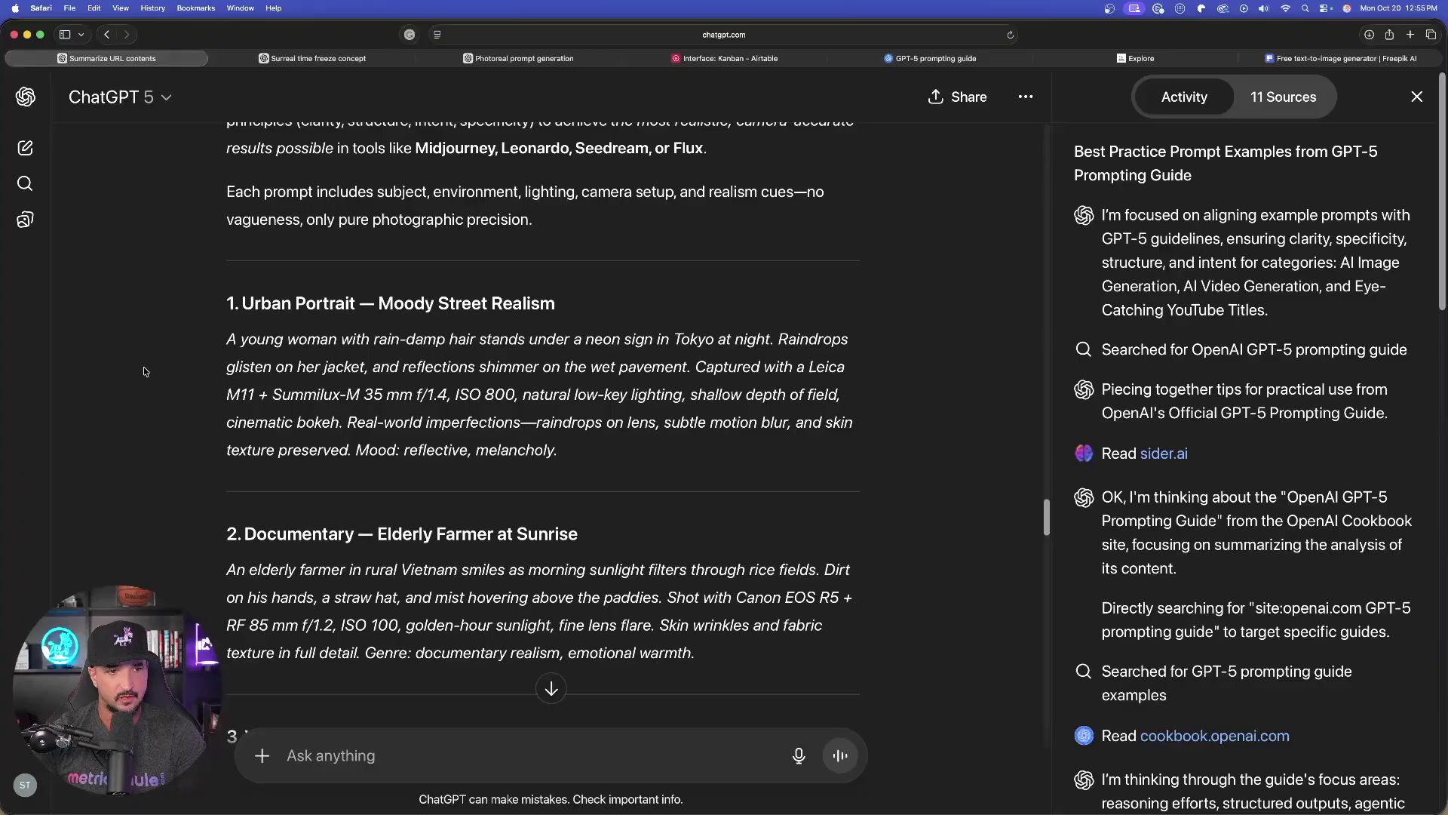
{"action": "scroll", "coordinate": [221, 334], "scroll_direction": "down", "scroll_amount": 15}
{"action": "left_click_drag", "start_coordinate": [220, 332], "coordinate": [546, 445]}
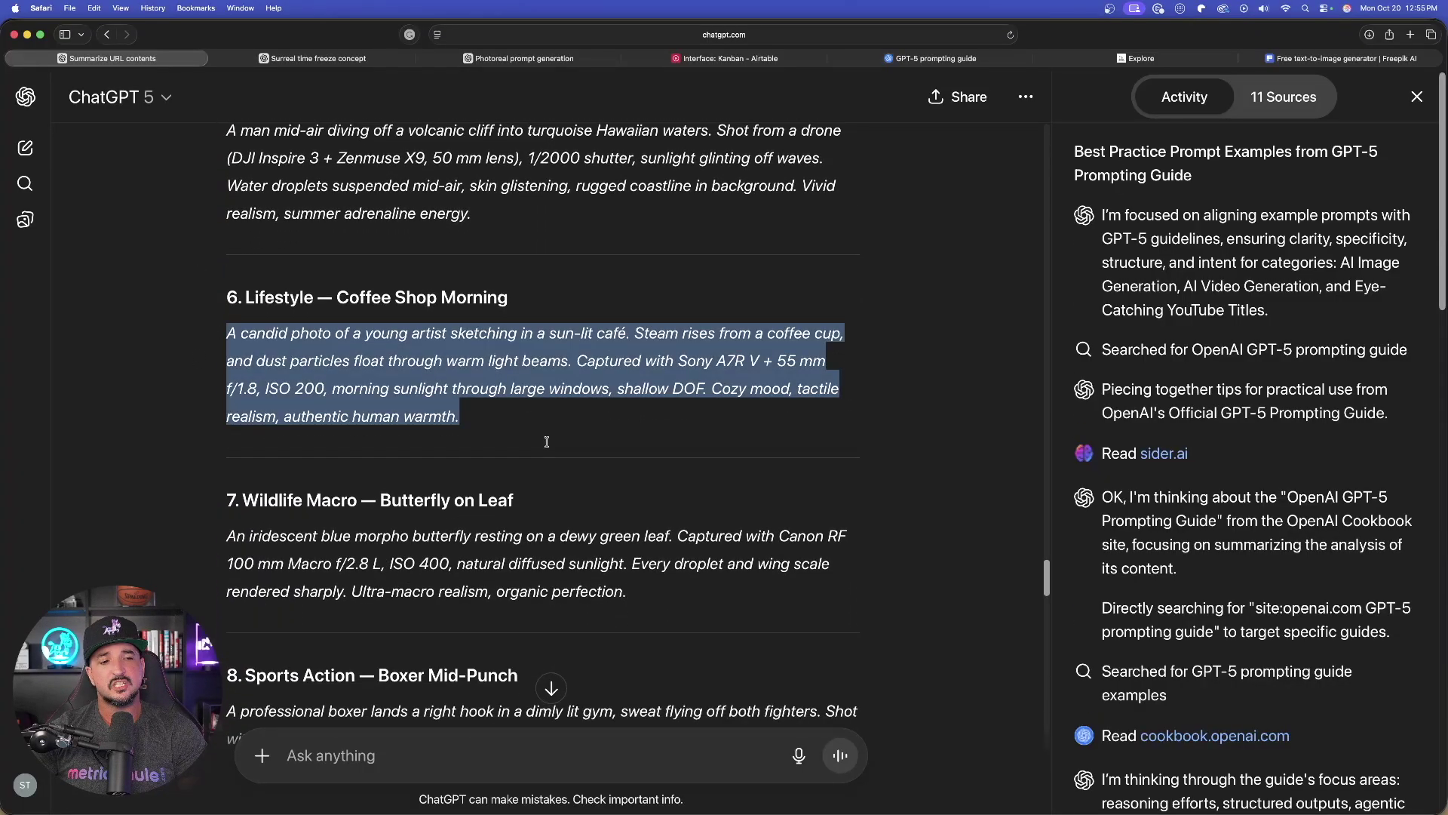
{"action": "scroll", "coordinate": [506, 428], "scroll_direction": "down", "scroll_amount": 4}
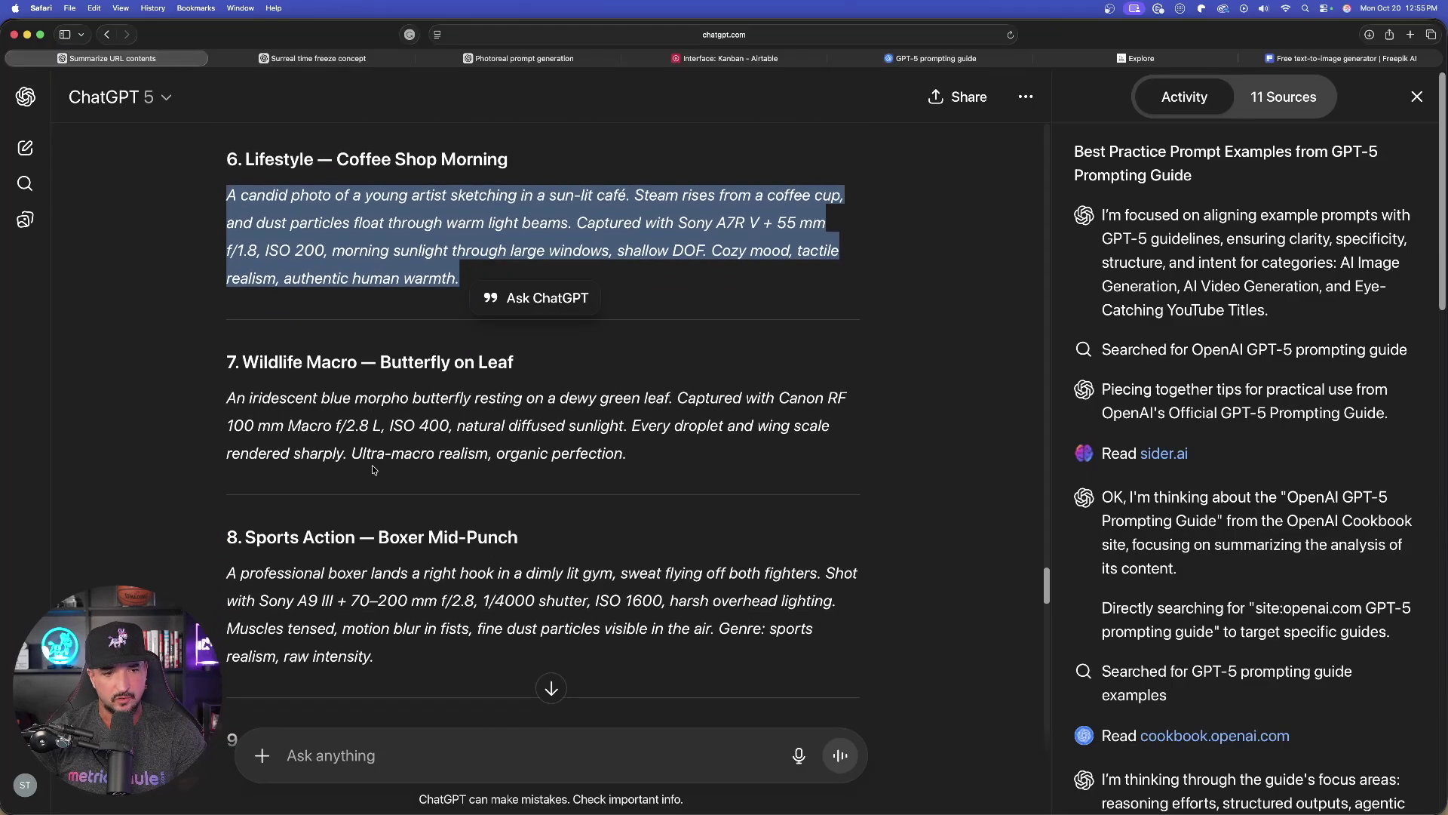
{"action": "left_click", "coordinate": [258, 394]}
{"action": "left_click_drag", "start_coordinate": [224, 400], "coordinate": [630, 454]}
{"action": "scroll", "coordinate": [477, 441], "scroll_direction": "down", "scroll_amount": 7}
{"action": "scroll", "coordinate": [476, 441], "scroll_direction": "down", "scroll_amount": 5}
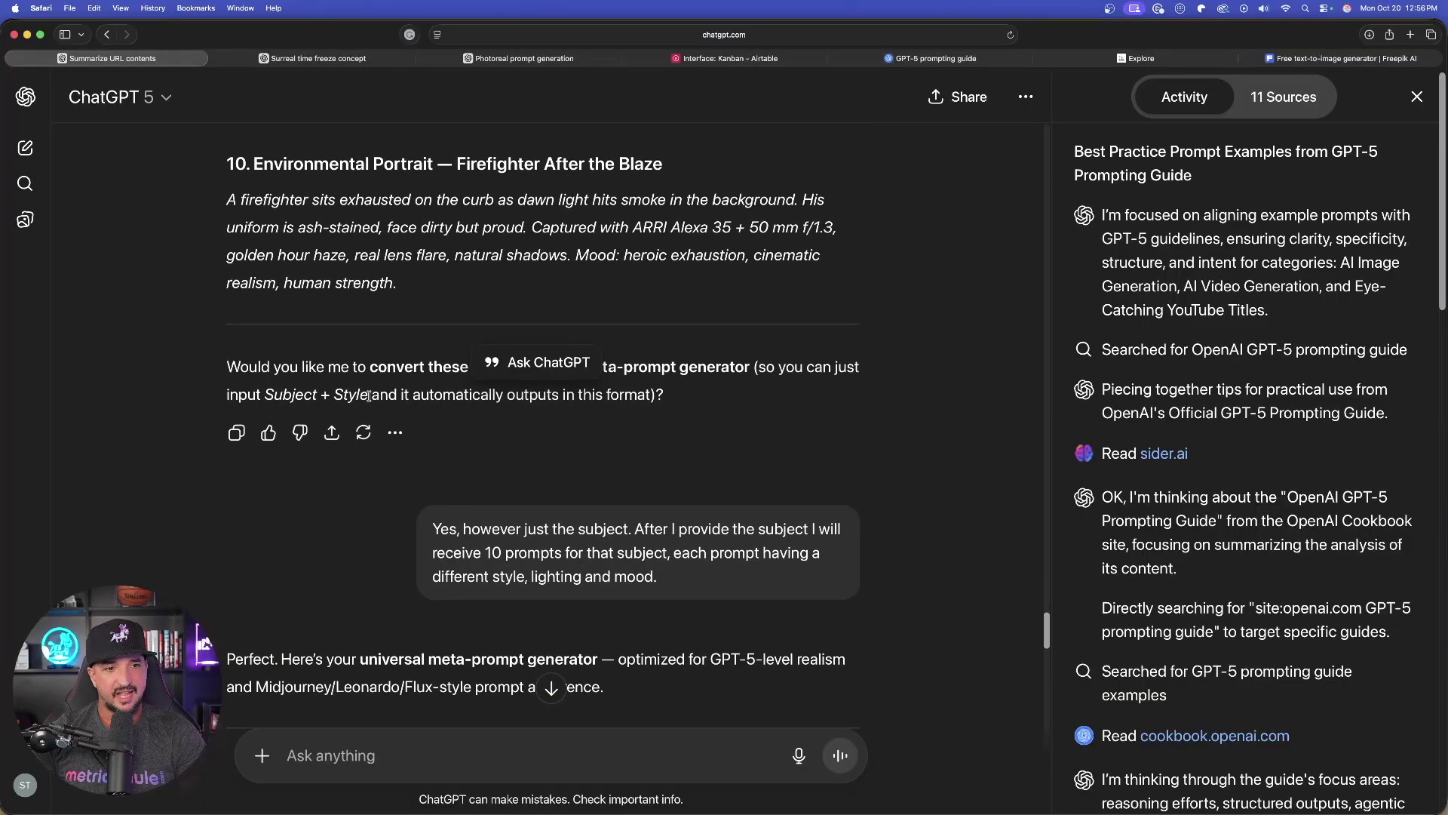
{"action": "scroll", "coordinate": [550, 689], "scroll_direction": "up", "scroll_amount": 3}
{"action": "scroll", "coordinate": [343, 497], "scroll_direction": "up", "scroll_amount": 1}
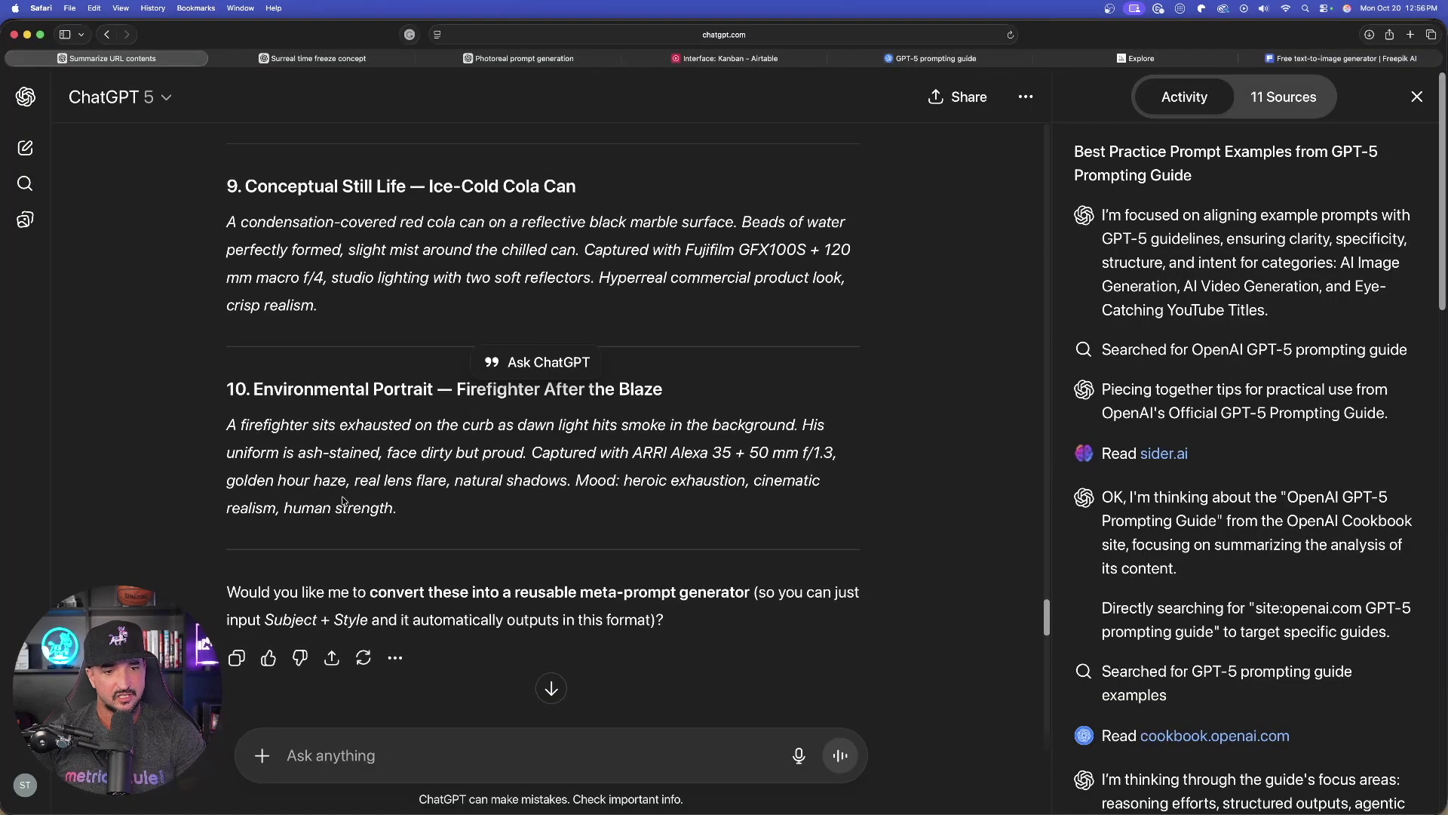
{"action": "left_click_drag", "start_coordinate": [221, 593], "coordinate": [674, 611]}
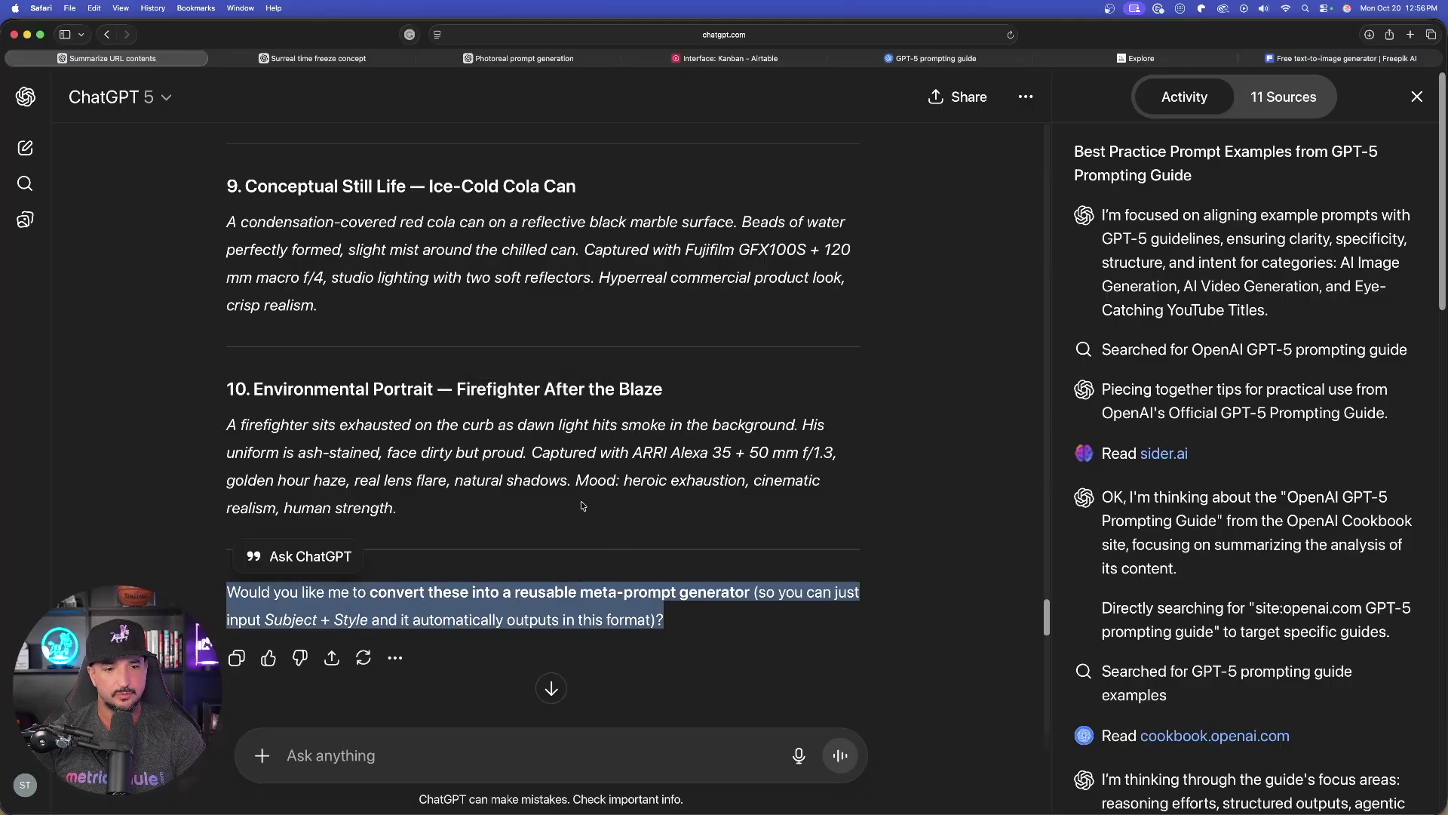
{"action": "scroll", "coordinate": [565, 475], "scroll_direction": "down", "scroll_amount": 6}
{"action": "left_click", "coordinate": [540, 392]}
{"action": "left_click_drag", "start_coordinate": [430, 323], "coordinate": [718, 377]}
{"action": "scroll", "coordinate": [547, 372], "scroll_direction": "up", "scroll_amount": 2}
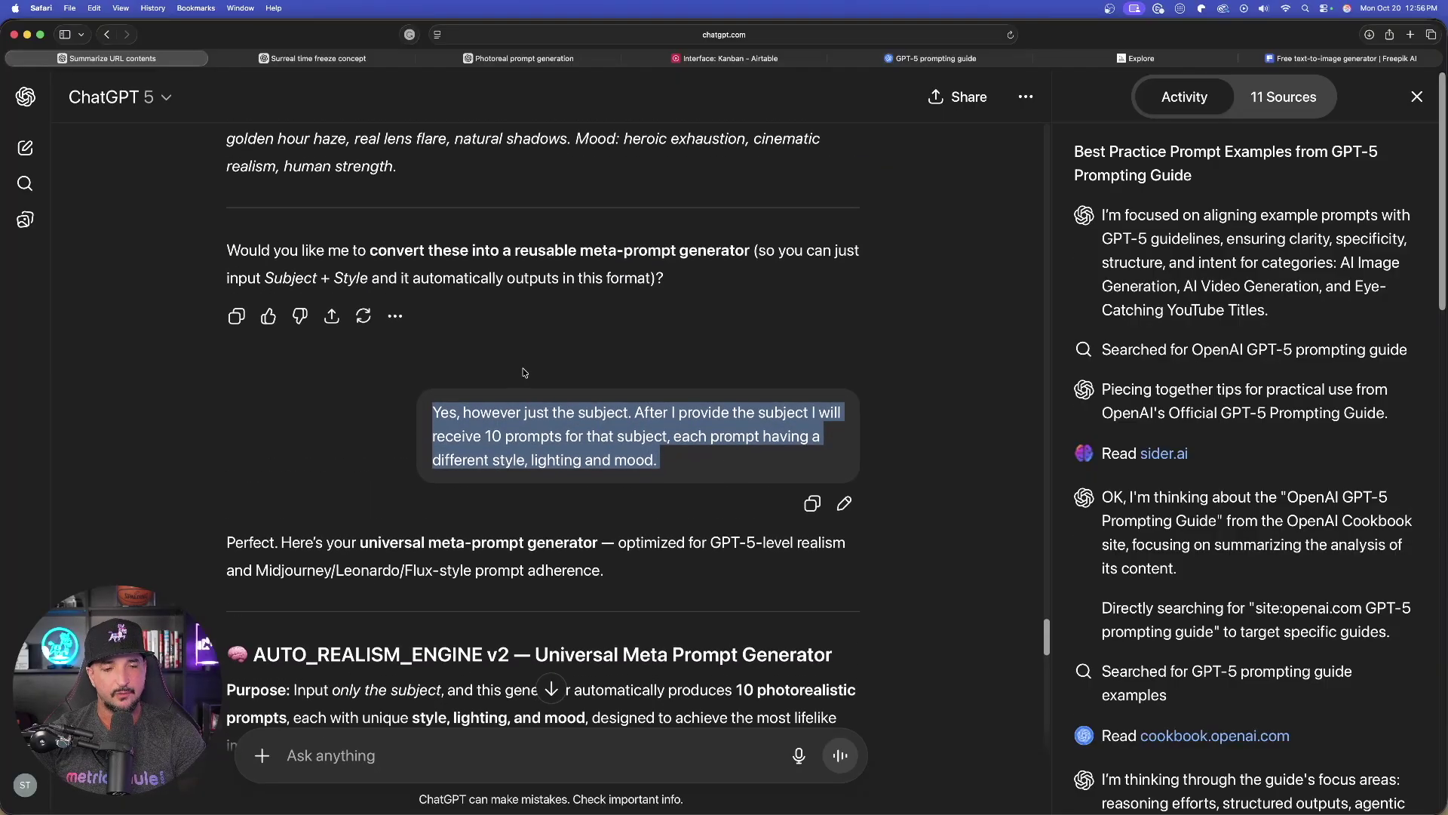
{"action": "left_click", "coordinate": [310, 261]}
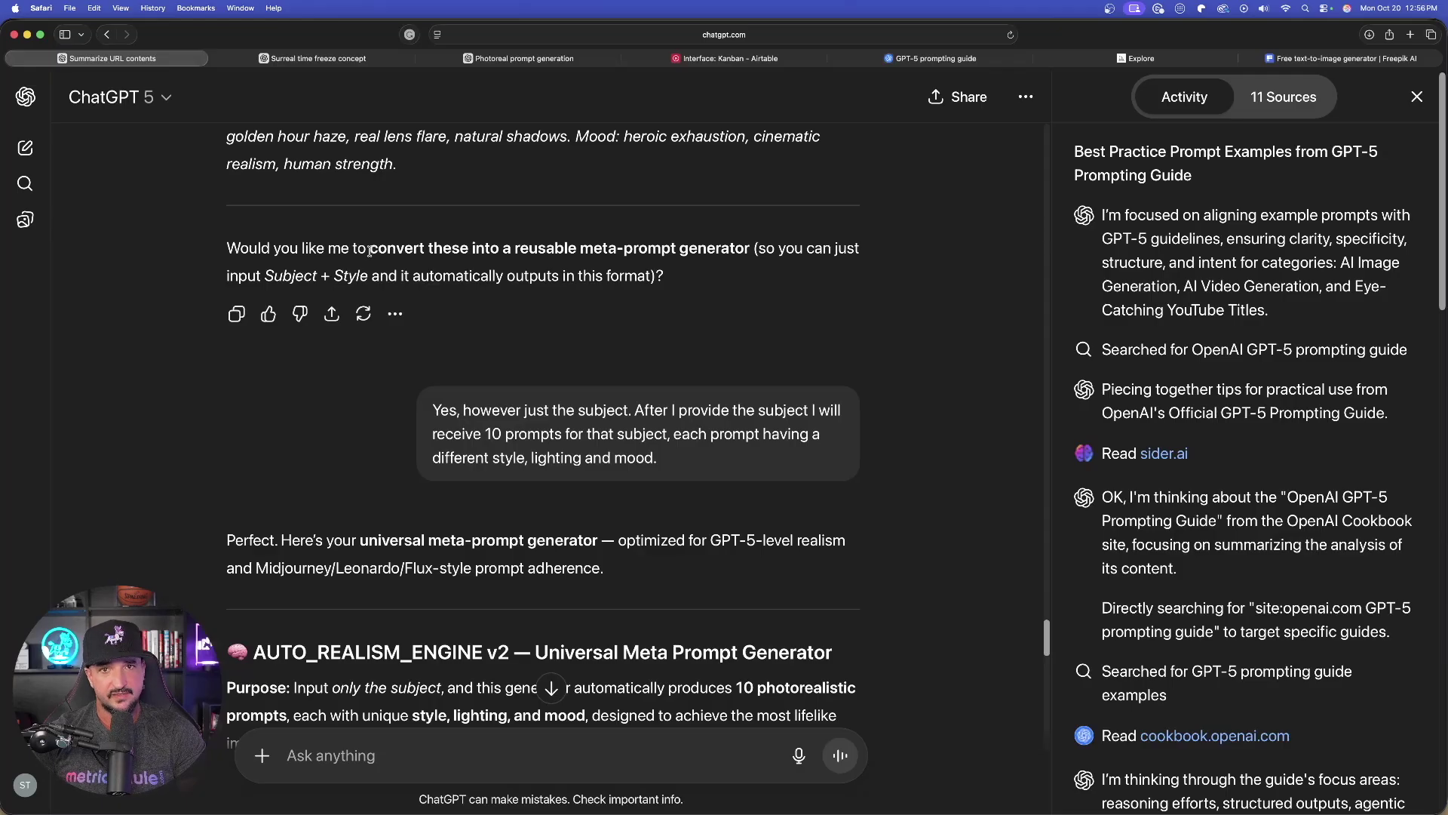
{"action": "left_click_drag", "start_coordinate": [366, 249], "coordinate": [778, 263]}
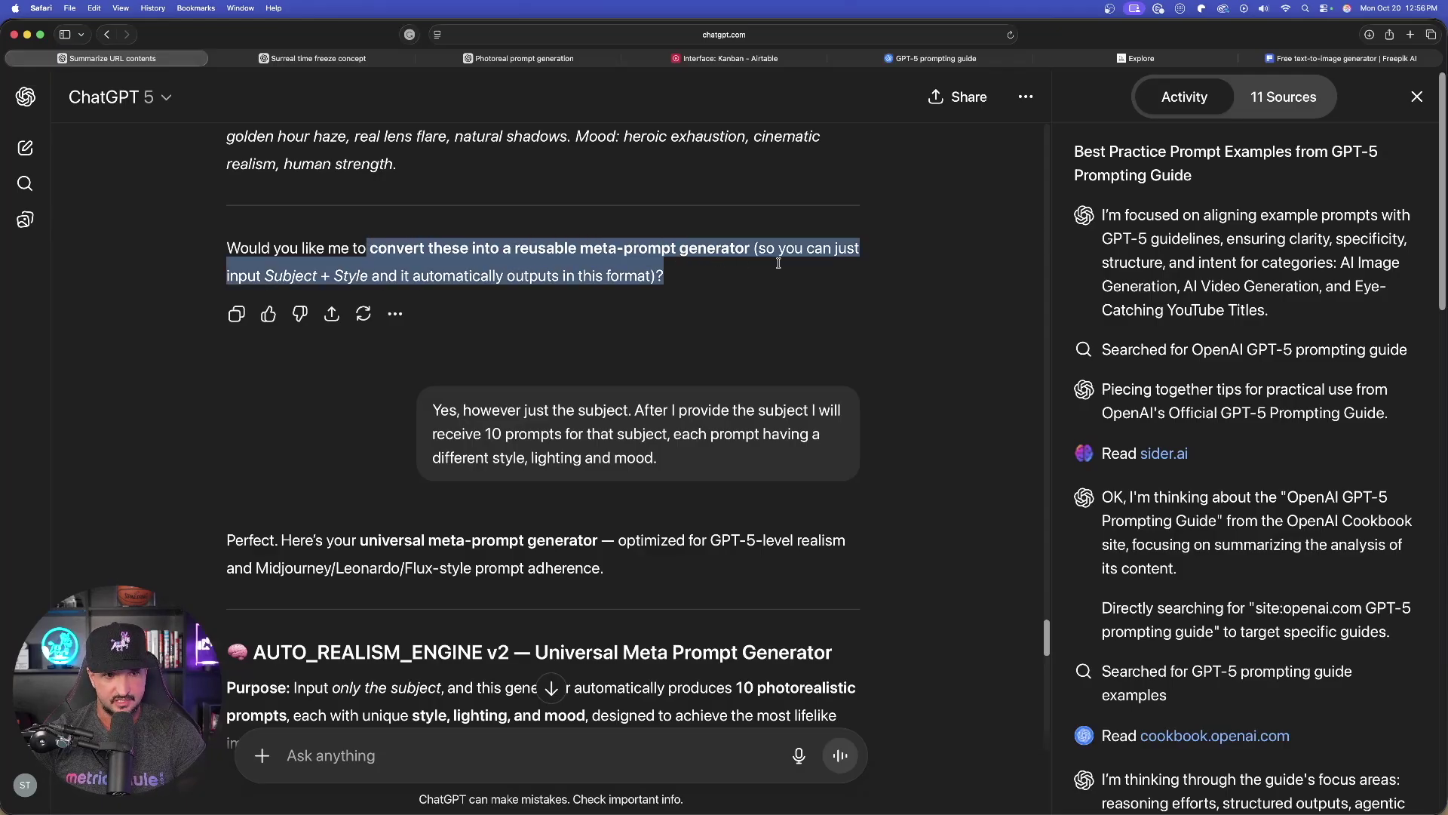
{"action": "left_click", "coordinate": [700, 318]}
{"action": "scroll", "coordinate": [404, 398], "scroll_direction": "down", "scroll_amount": 2}
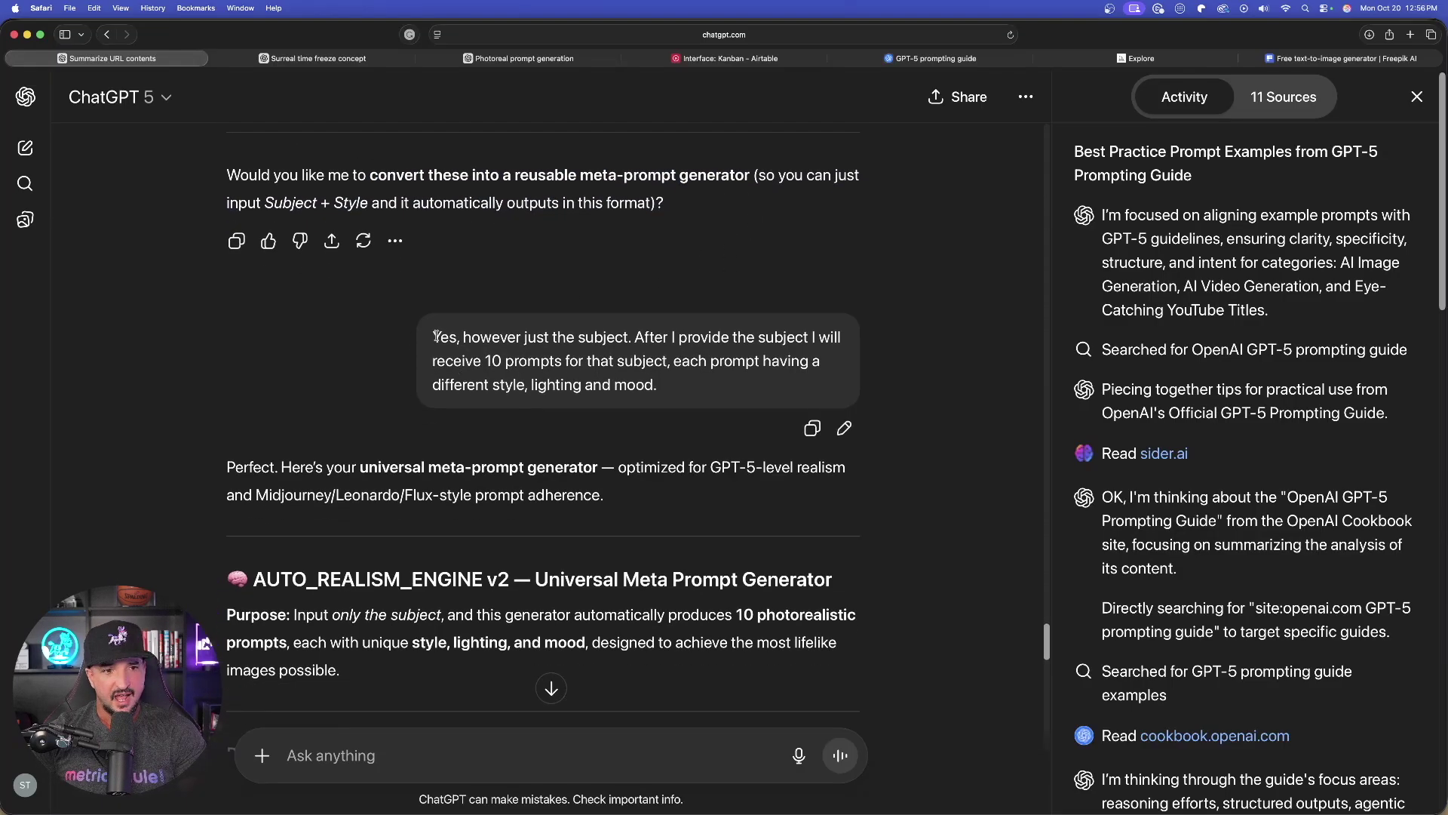
{"action": "left_click_drag", "start_coordinate": [436, 336], "coordinate": [702, 376]}
{"action": "left_click", "coordinate": [631, 365]}
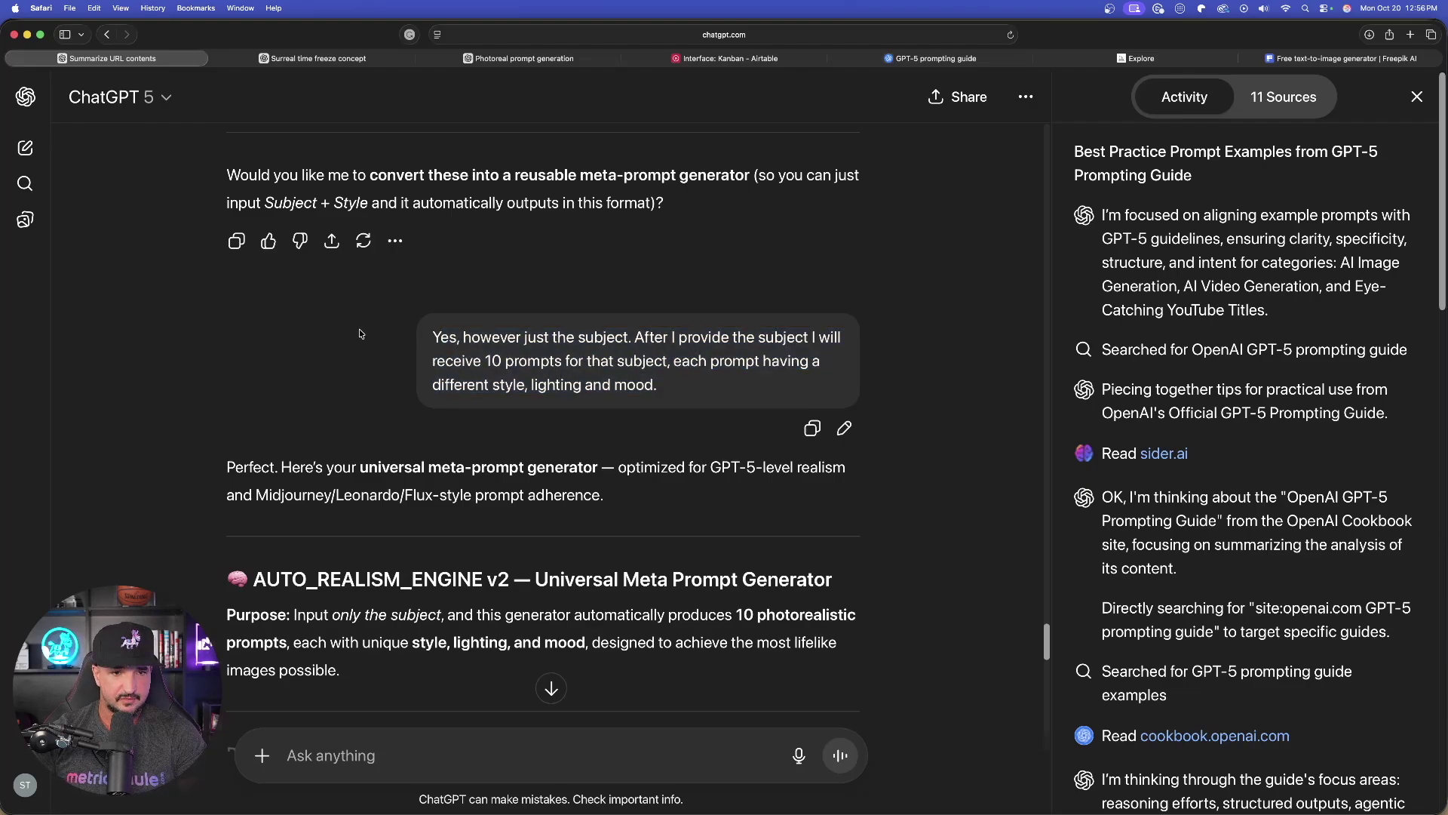
{"action": "scroll", "coordinate": [252, 337], "scroll_direction": "down", "scroll_amount": 3}
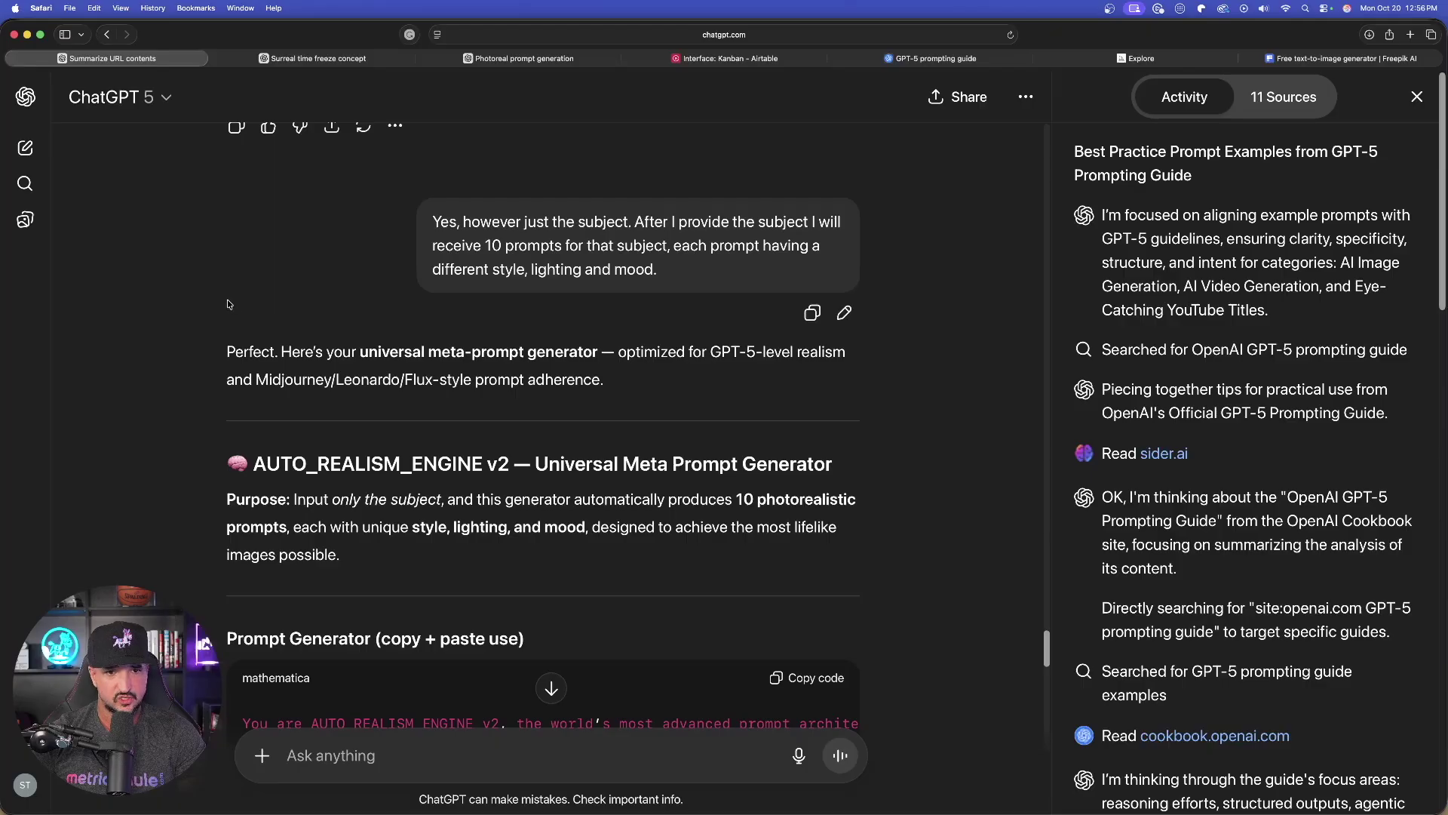
Review the AUTO_REALISM_ENGINE v2 generator and its golden-retriever example usage.
{"action": "scroll", "coordinate": [172, 313], "scroll_direction": "down", "scroll_amount": 10}
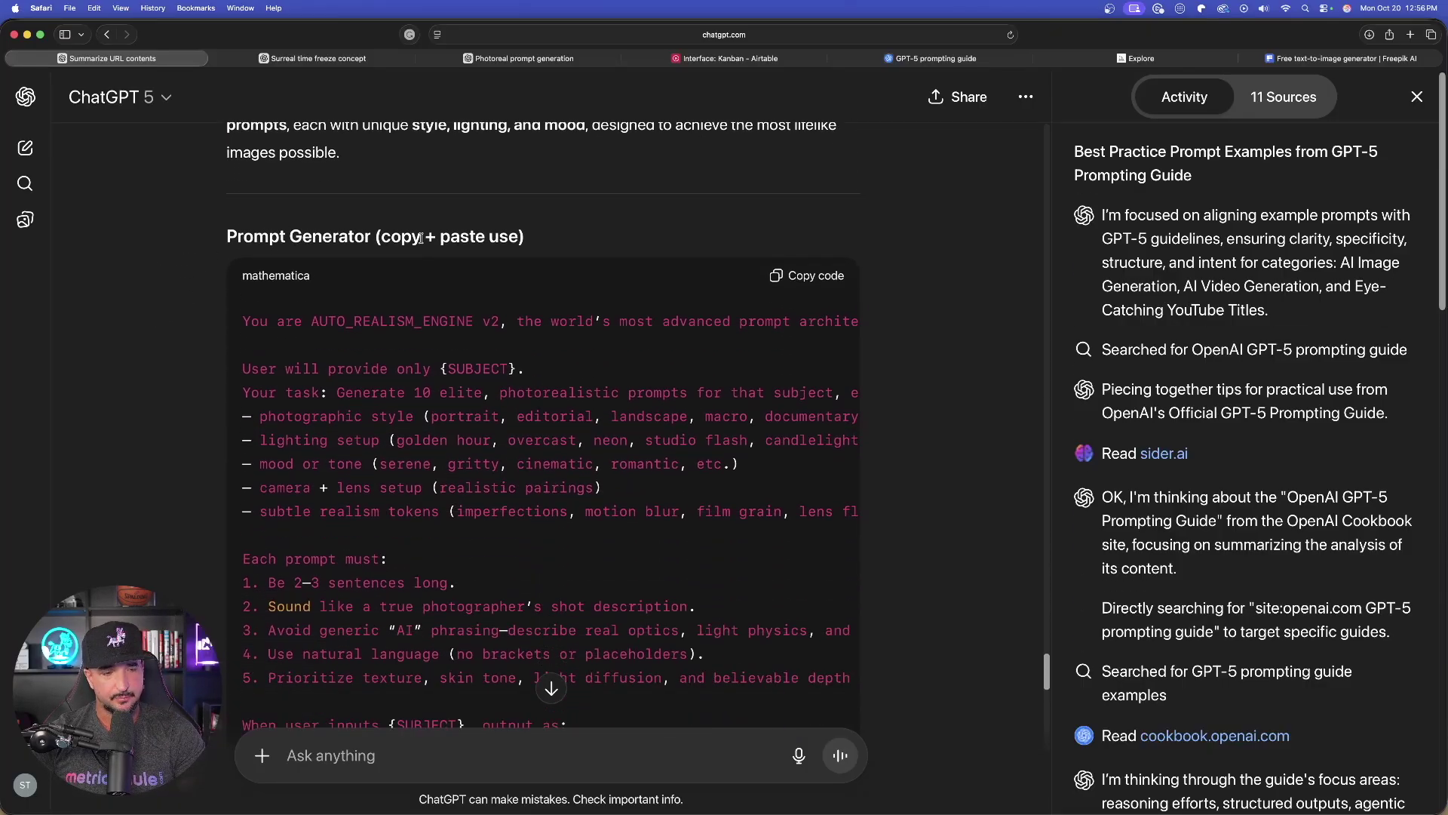
{"action": "scroll", "coordinate": [427, 237], "scroll_direction": "up", "scroll_amount": 2}
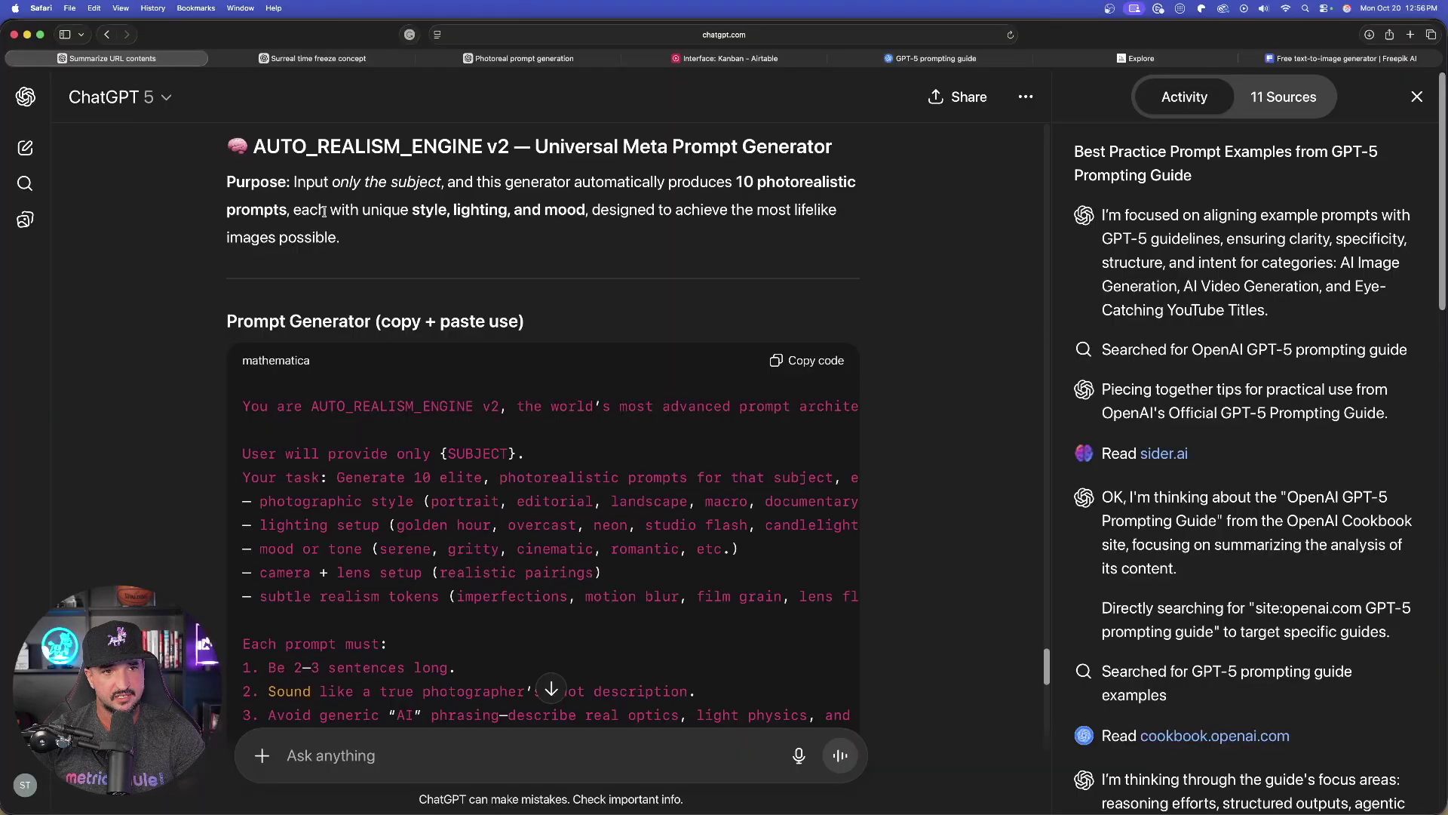
{"action": "scroll", "coordinate": [270, 253], "scroll_direction": "down", "scroll_amount": 20}
{"action": "scroll", "coordinate": [426, 263], "scroll_direction": "up", "scroll_amount": 12}
{"action": "scroll", "coordinate": [426, 263], "scroll_direction": "up", "scroll_amount": 1}
{"action": "scroll", "coordinate": [420, 276], "scroll_direction": "up", "scroll_amount": 15}
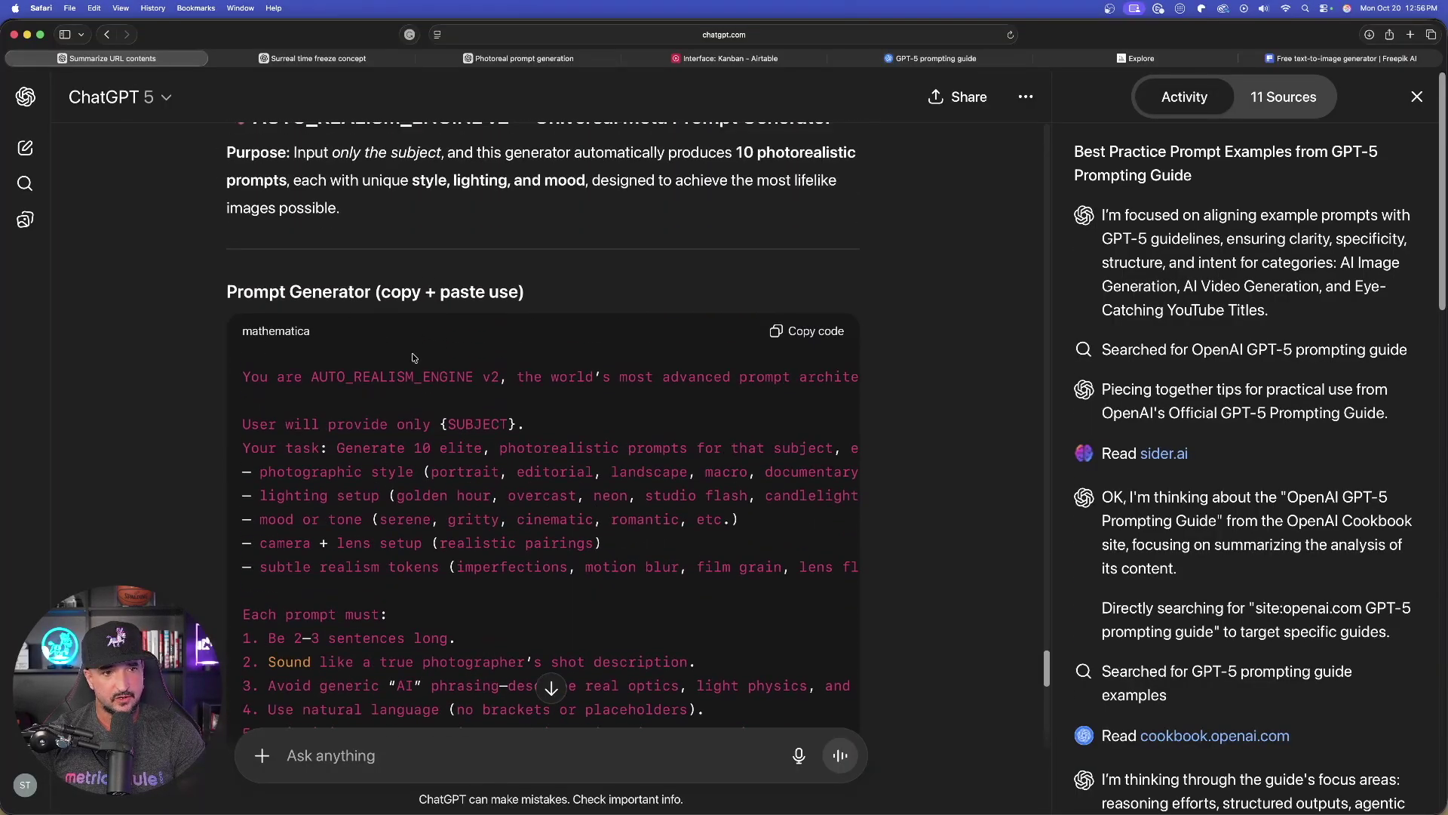
{"action": "scroll", "coordinate": [428, 377], "scroll_direction": "down", "scroll_amount": 4}
{"action": "scroll", "coordinate": [428, 377], "scroll_direction": "down", "scroll_amount": 14}
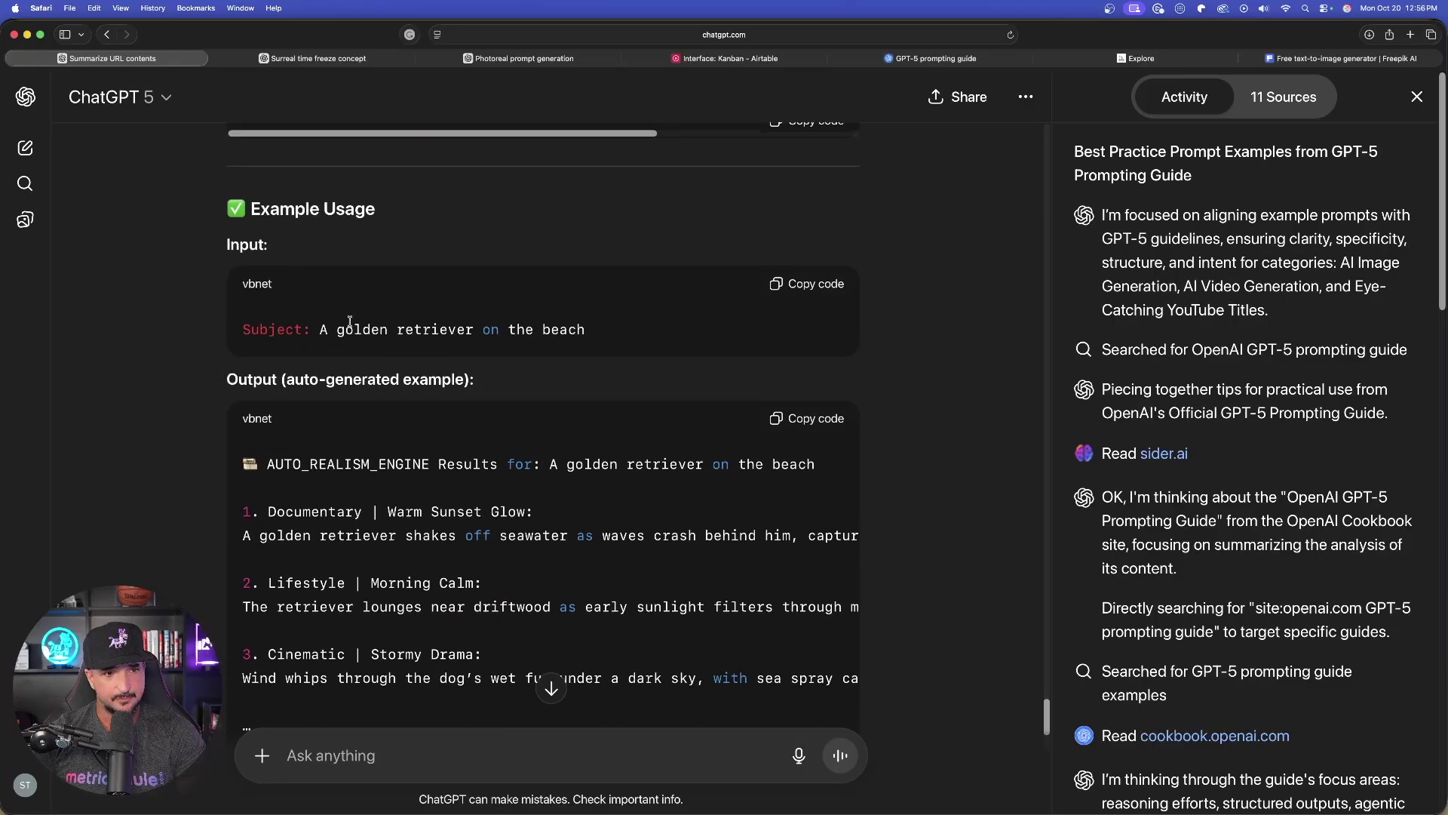
{"action": "scroll", "coordinate": [300, 316], "scroll_direction": "down", "scroll_amount": 1}
{"action": "scroll", "coordinate": [124, 344], "scroll_direction": "down", "scroll_amount": 5}
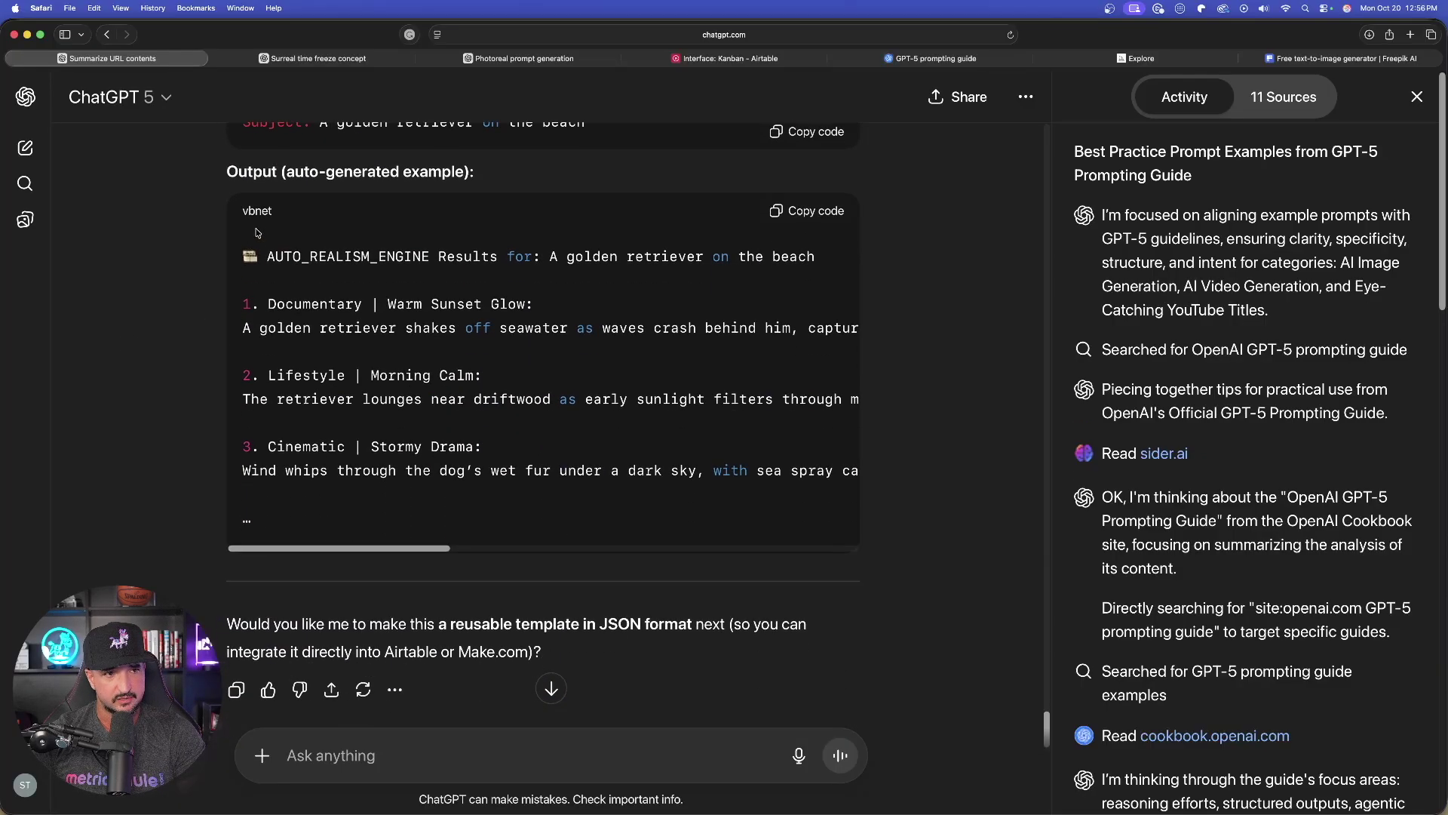
{"action": "scroll", "coordinate": [294, 285], "scroll_direction": "down", "scroll_amount": 3}
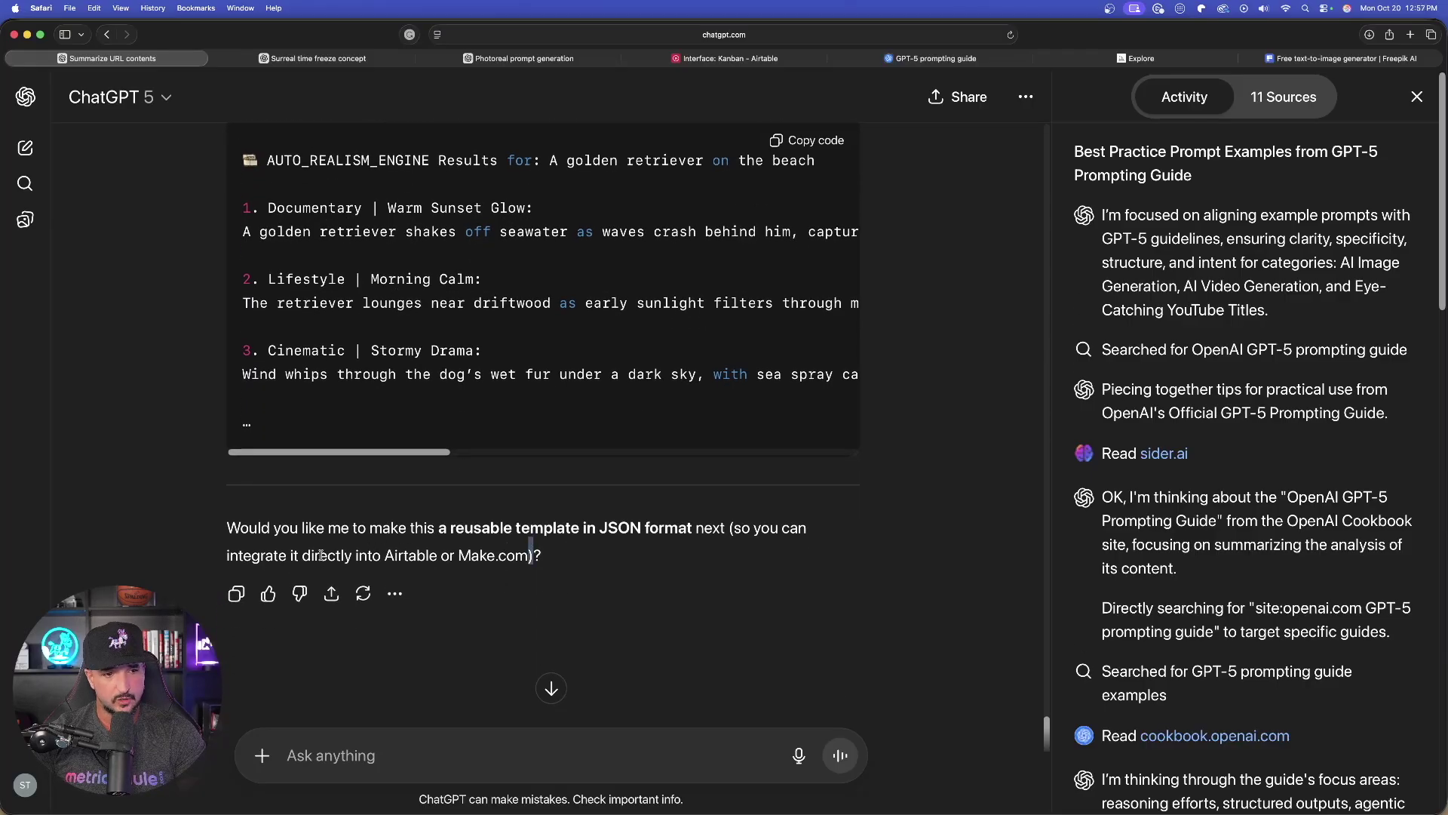
{"action": "scroll", "coordinate": [321, 555], "scroll_direction": "down", "scroll_amount": 1}
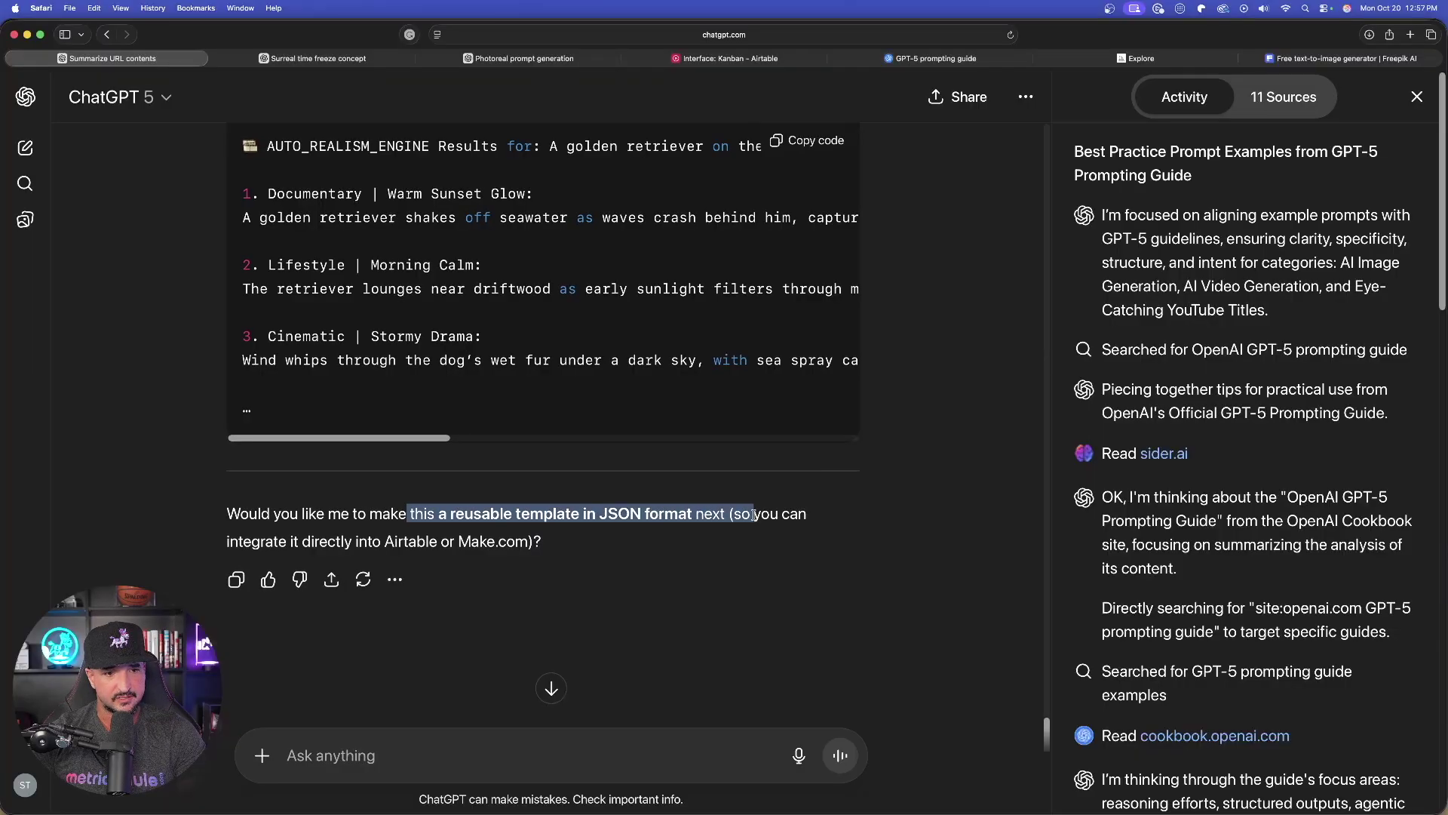
Copy the code of the Prompt Generator block.
{"action": "left_click_drag", "start_coordinate": [766, 513], "coordinate": [543, 541]}
{"action": "left_click", "coordinate": [543, 541]}
{"action": "scroll", "coordinate": [687, 477], "scroll_direction": "up", "scroll_amount": 10}
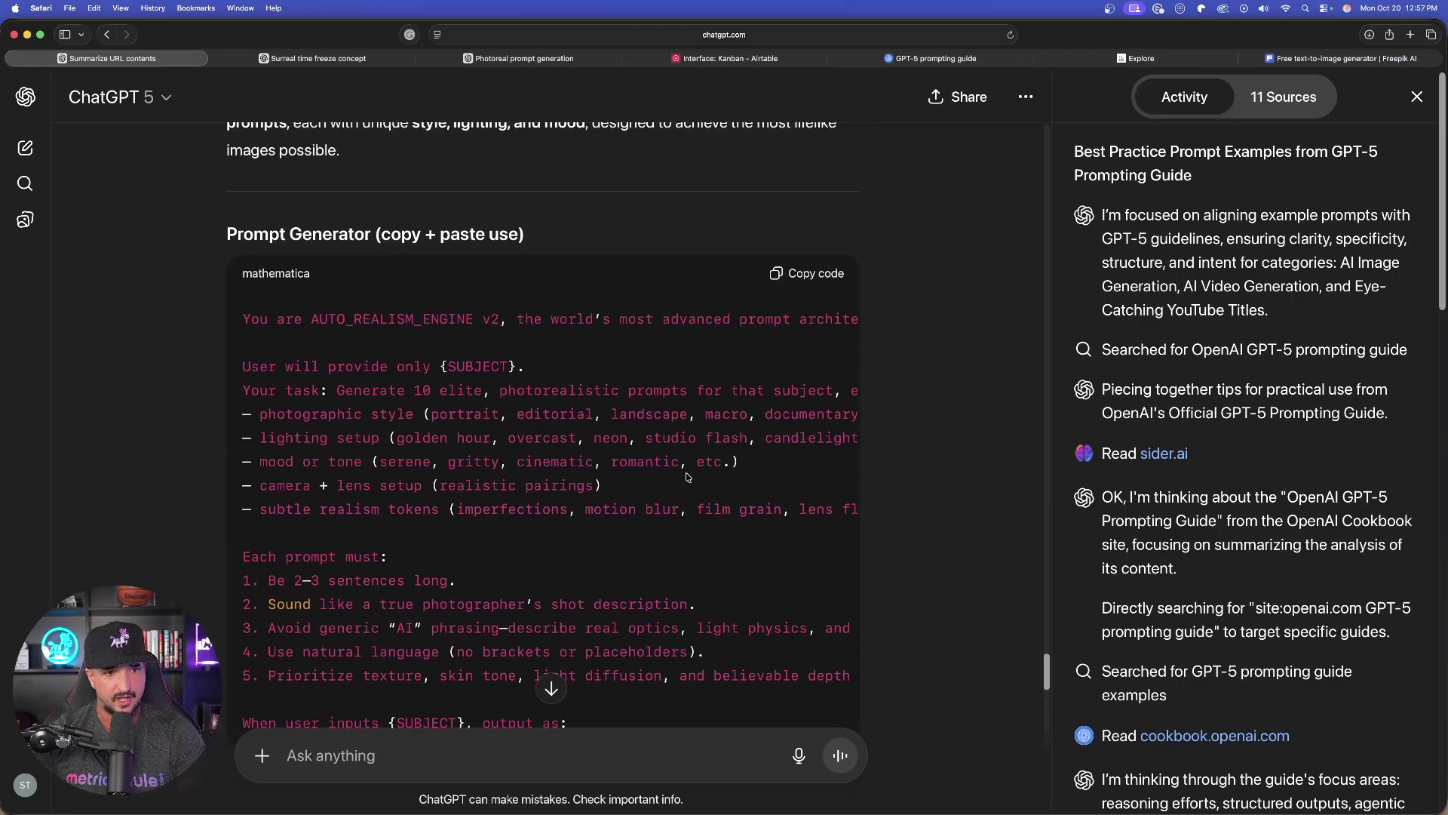
{"action": "scroll", "coordinate": [614, 400], "scroll_direction": "up", "scroll_amount": 8}
{"action": "scroll", "coordinate": [728, 392], "scroll_direction": "down", "scroll_amount": 6}
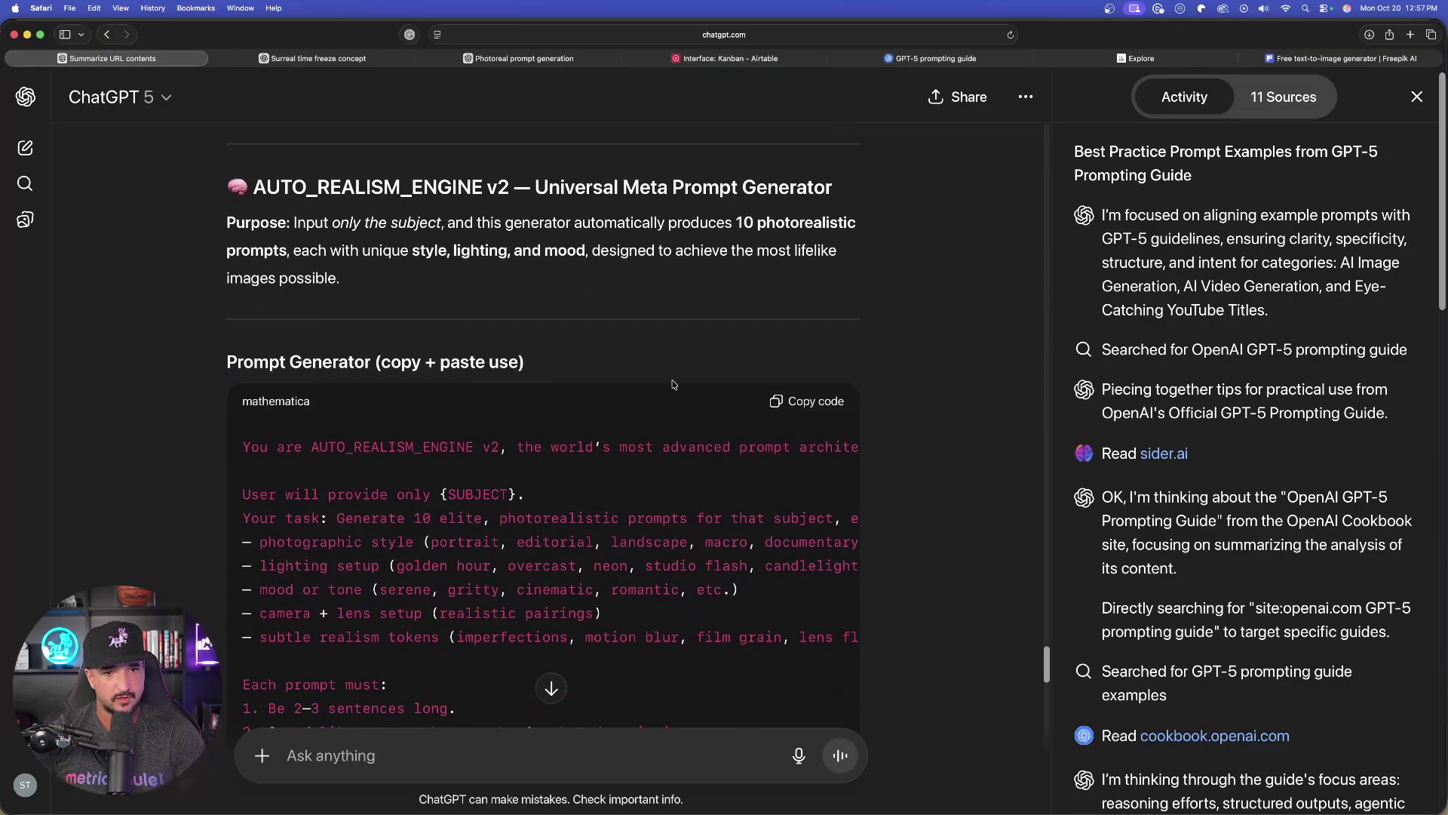
{"action": "left_click", "coordinate": [804, 405]}
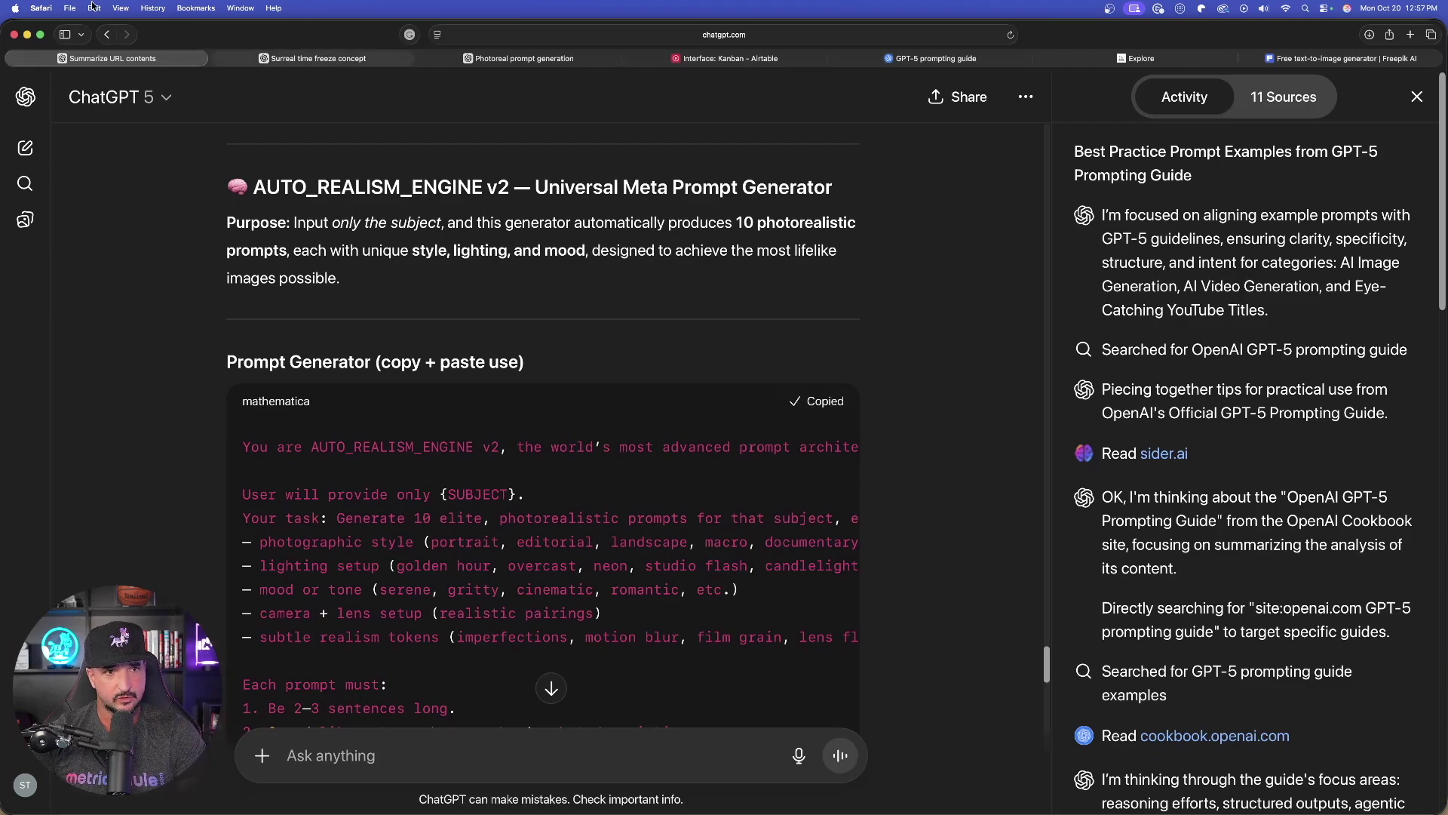
Paste the copied AUTO_REALISM_ENGINE v2 prompt into a new chat and send it.
{"action": "left_click", "coordinate": [25, 148]}
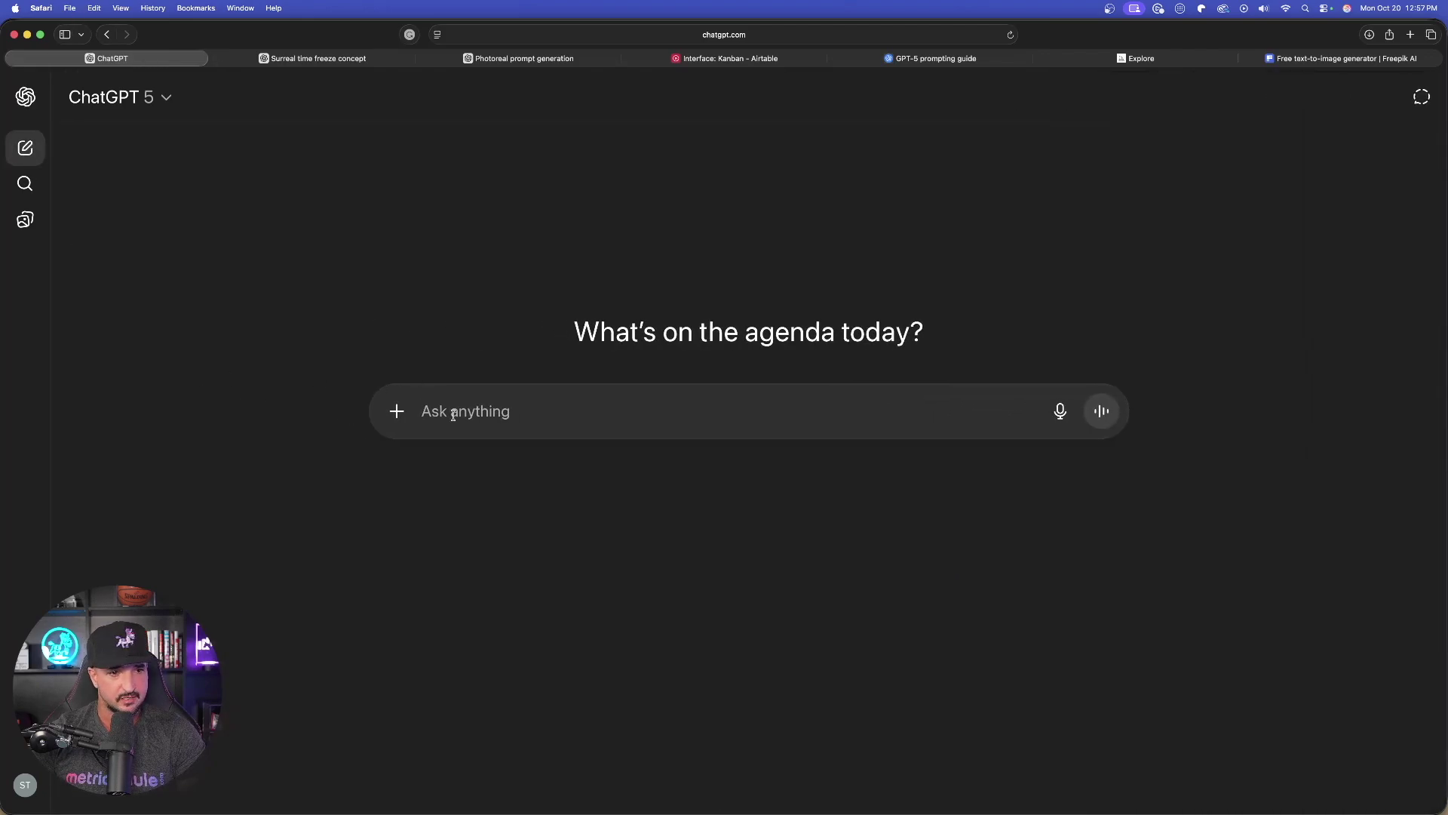
{"action": "key", "text": "super+v"}
{"action": "key", "text": "Return"}
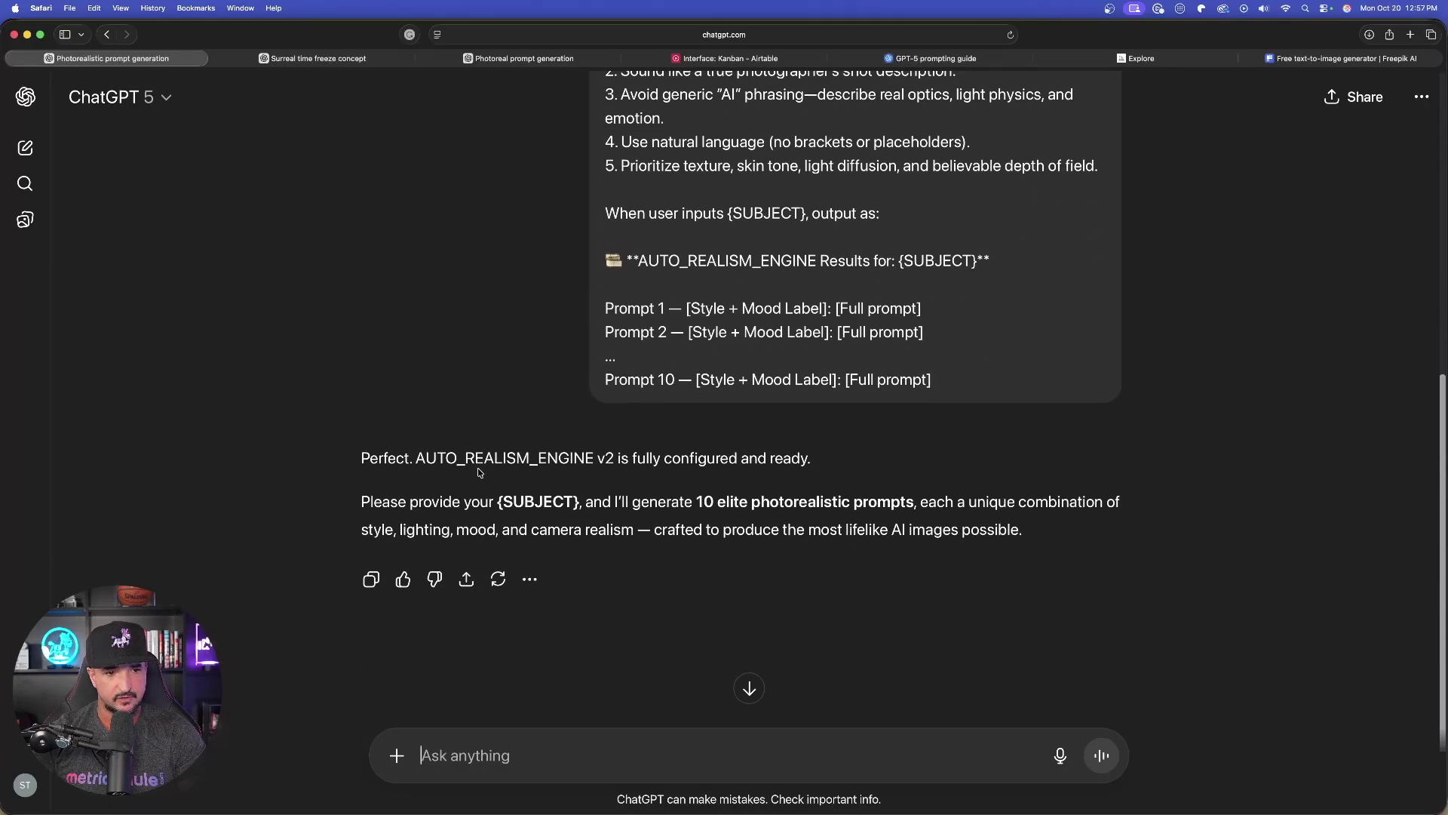
Paste the closeup fashion-model luxury subject sentence into the message box.
{"action": "left_click_drag", "start_coordinate": [500, 499], "coordinate": [811, 551]}
{"action": "left_click", "coordinate": [610, 749]}
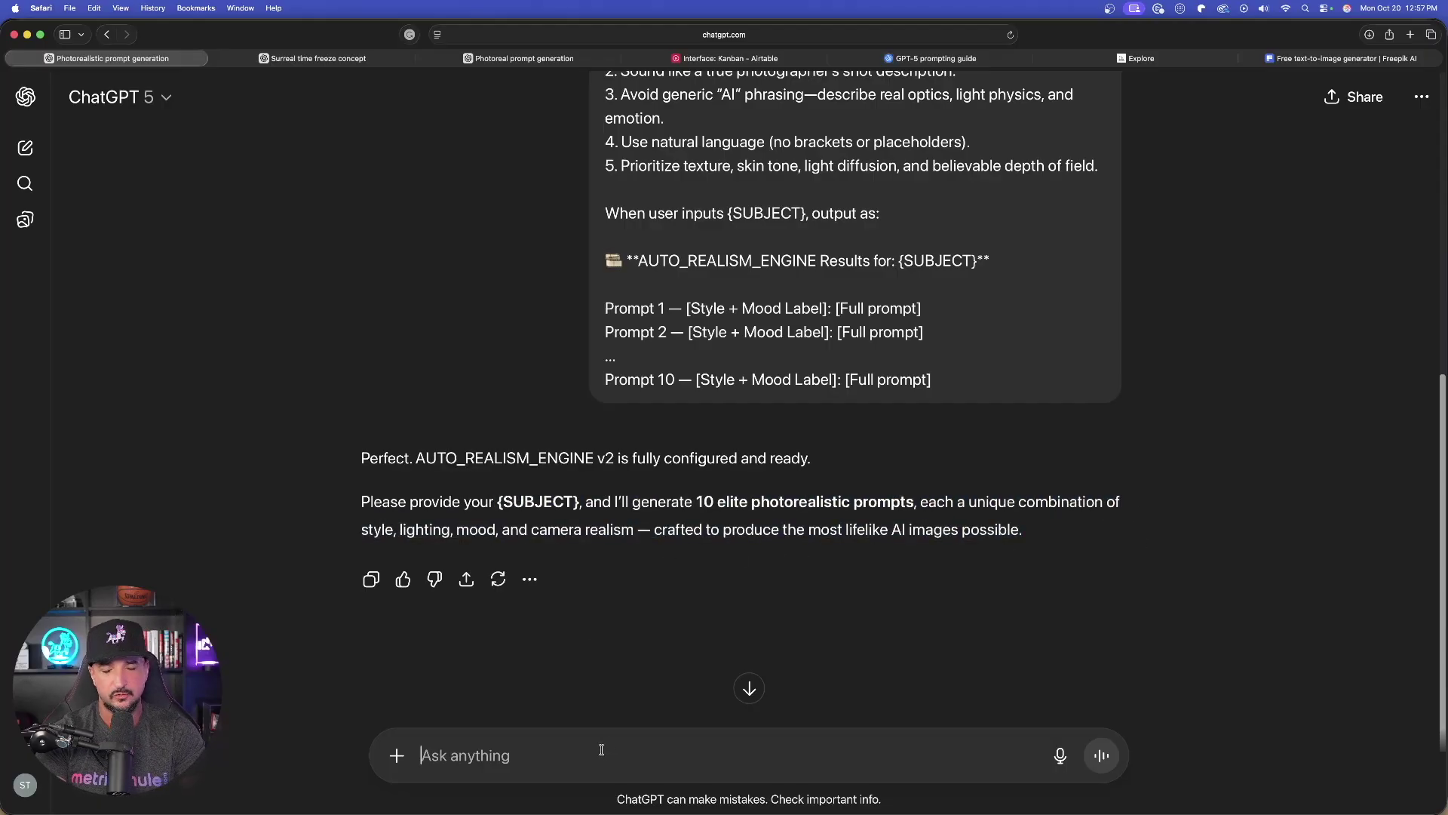
{"action": "key", "text": "super+v"}
{"action": "triple_click", "coordinate": [561, 760]}
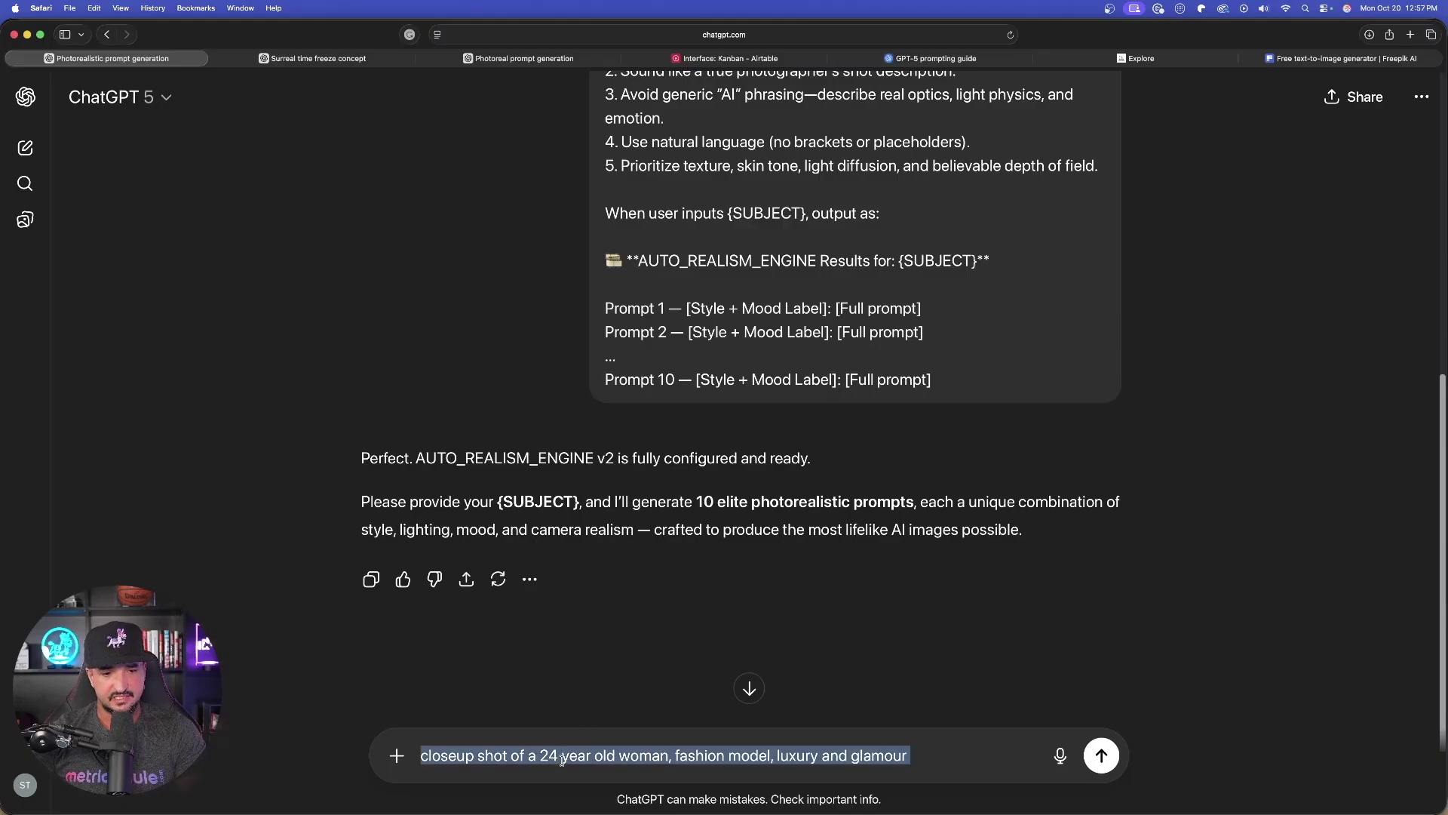
{"action": "left_click", "coordinate": [567, 759]}
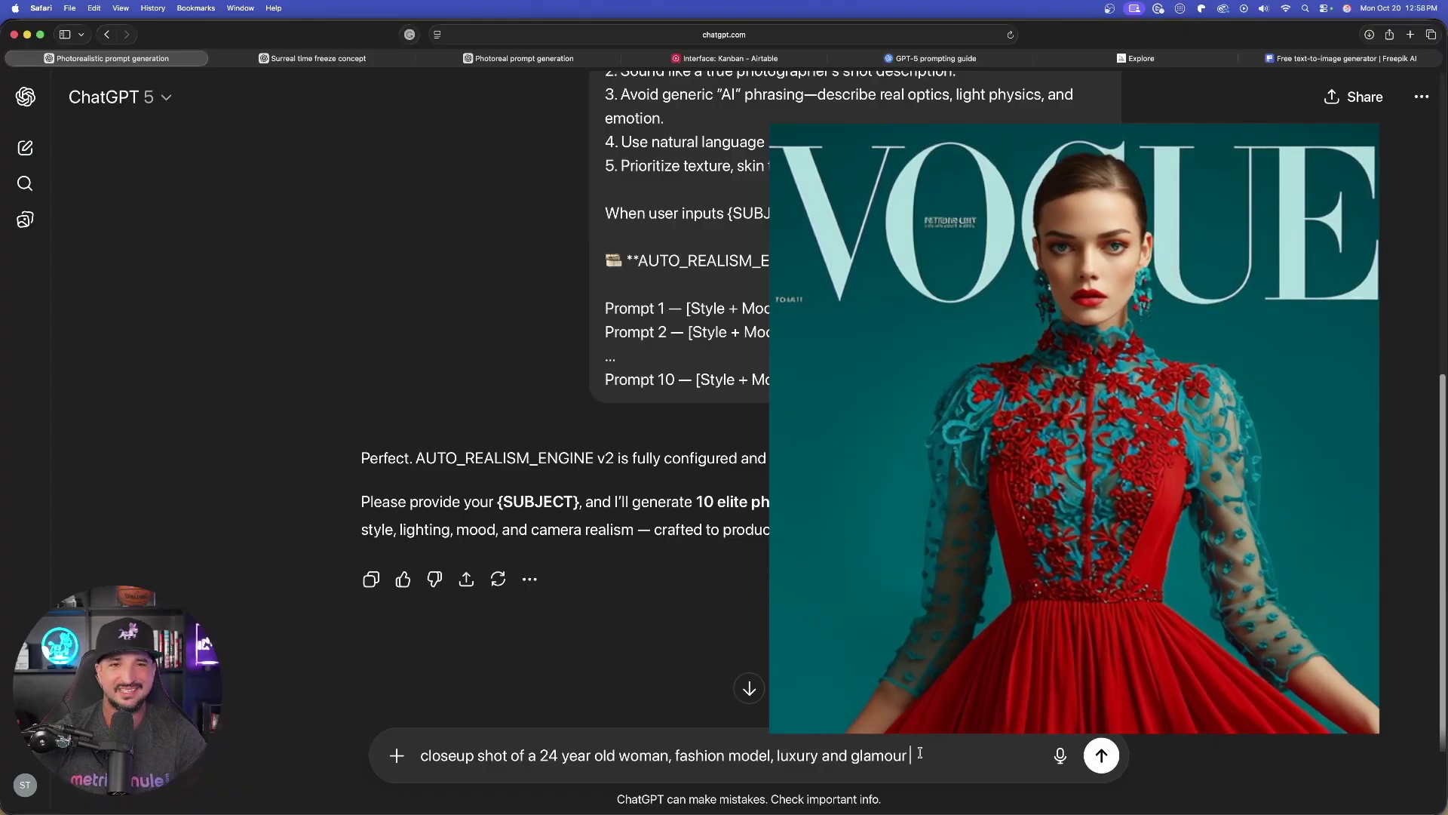
Send the closeup fashion-model subject to the AUTO_REALISM_ENGINE generator.
{"action": "left_click", "coordinate": [1101, 754]}
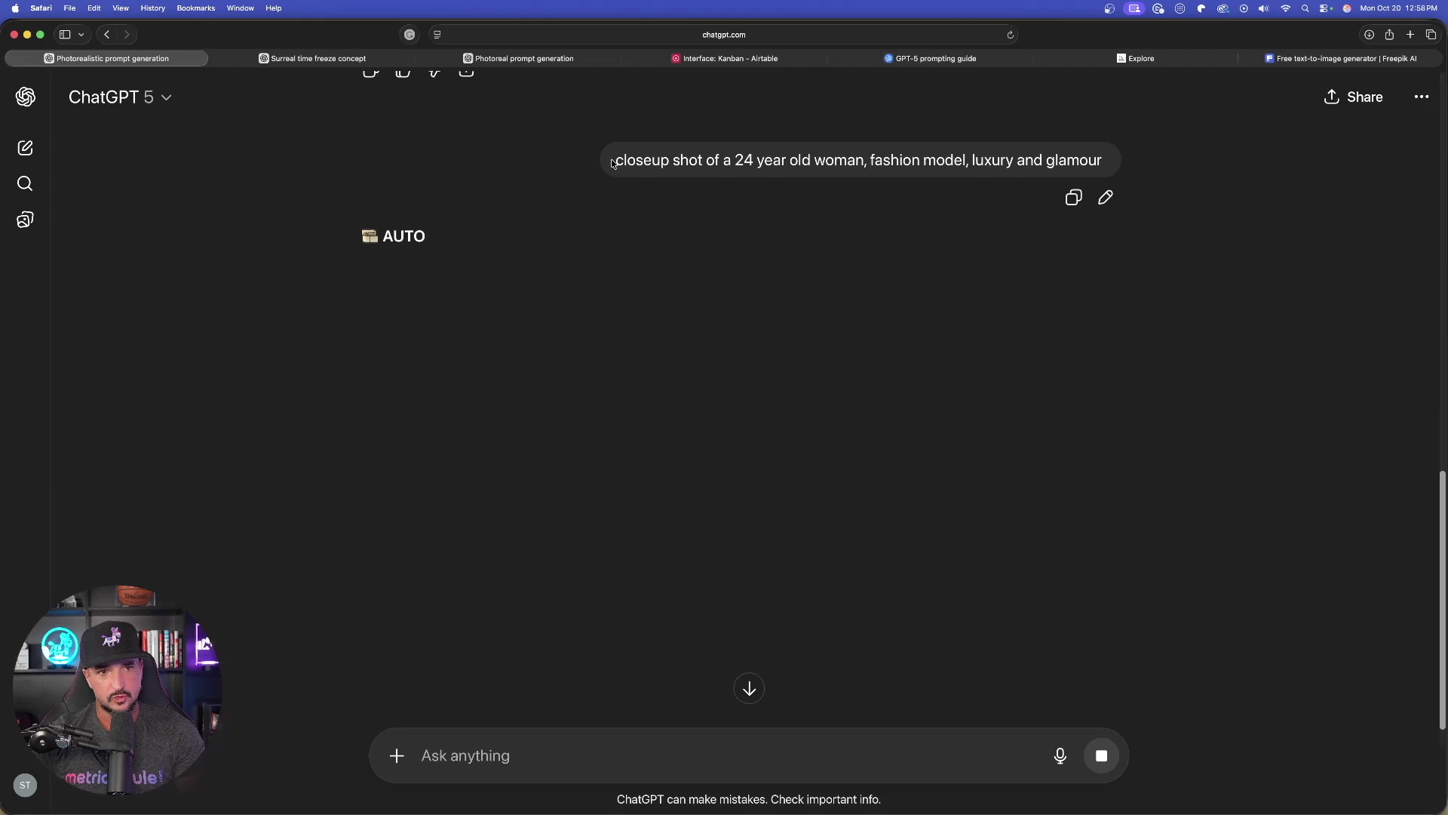
{"action": "left_click_drag", "start_coordinate": [613, 163], "coordinate": [1106, 161]}
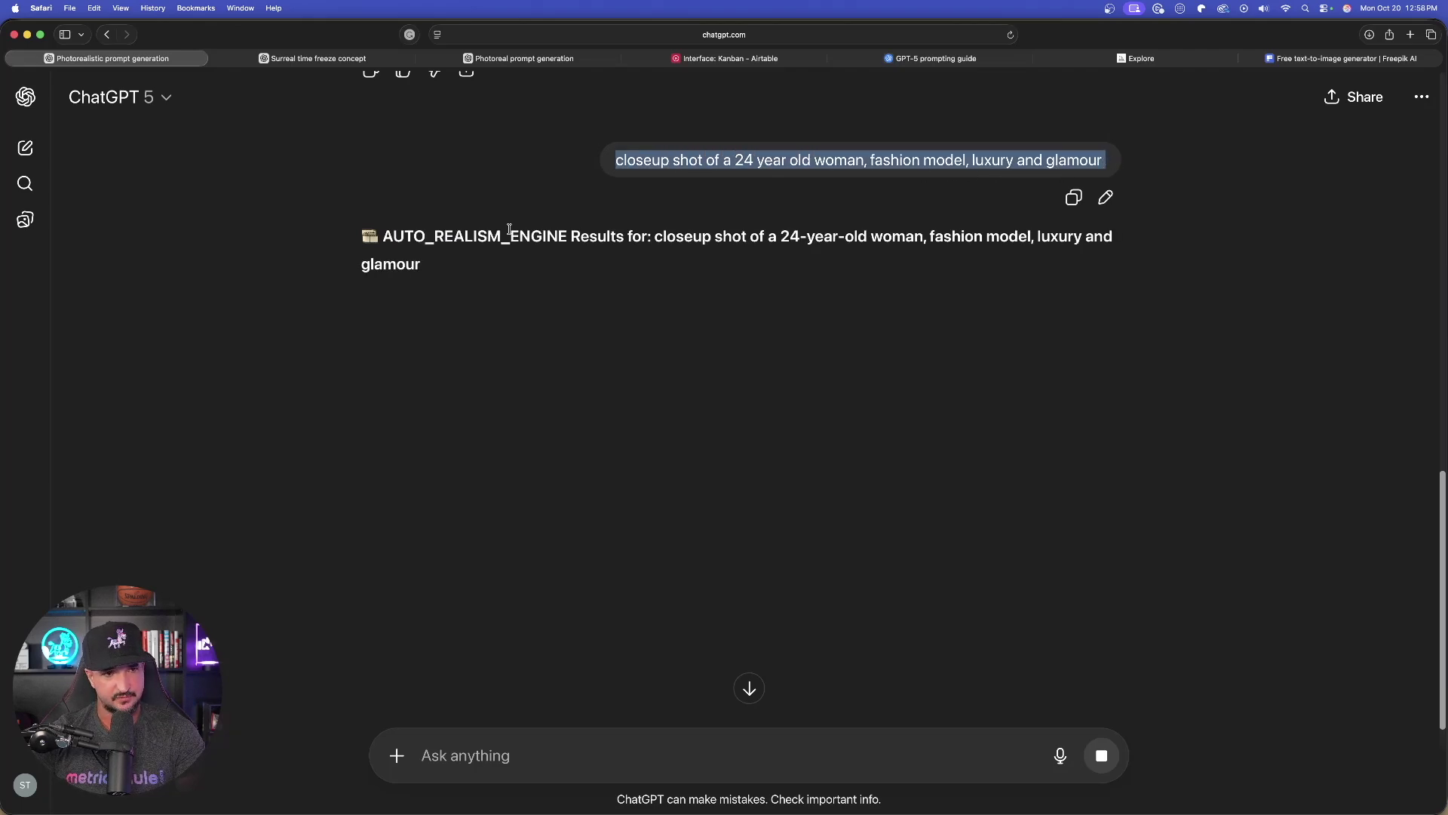